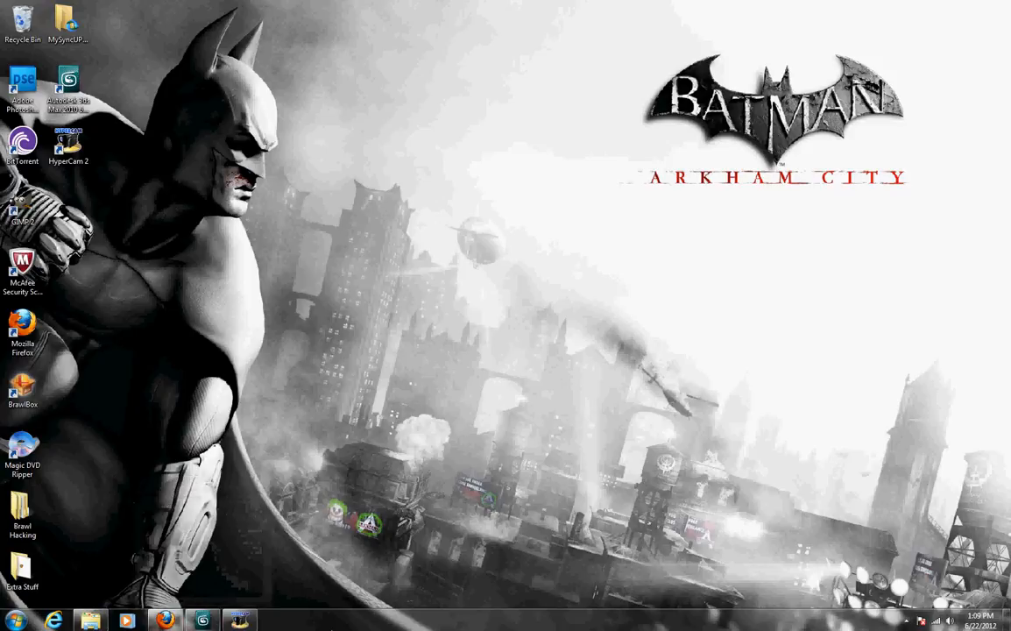
Step: Start an Import and browse to the Brawl Hacking folder
left_click(219, 622)
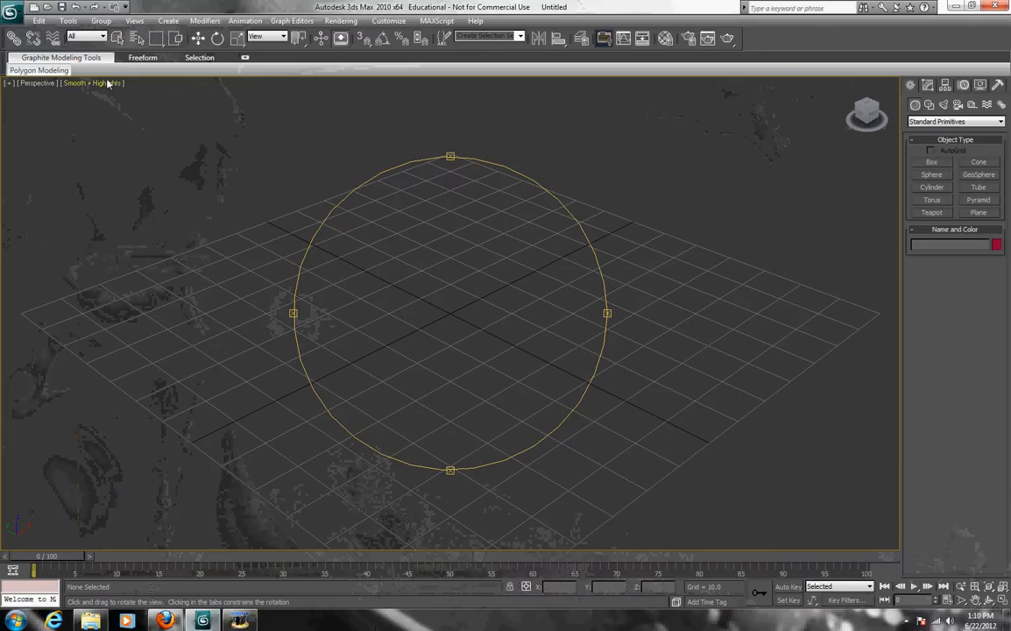
left_click(11, 10)
left_click(43, 172)
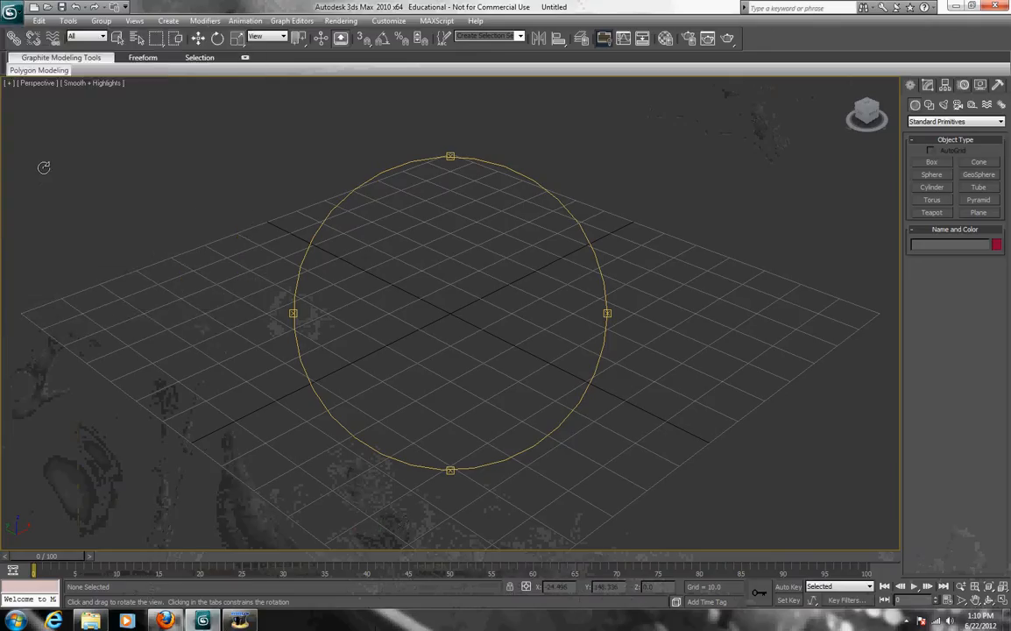
left_click(134, 29)
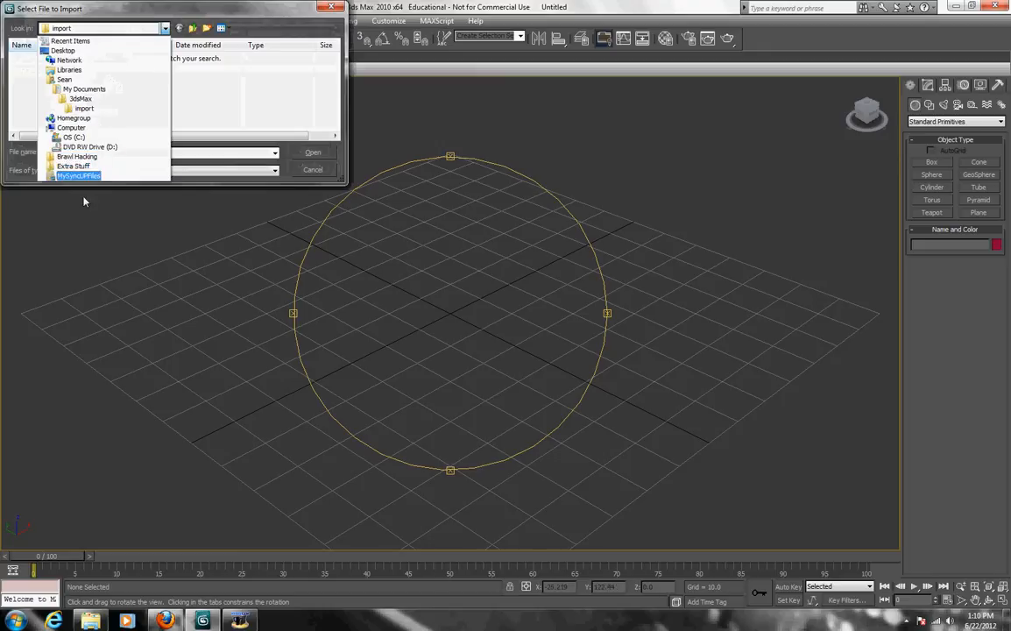
left_click(92, 158)
Step: Import Mario.obj from Models > Super Smash Bros. Brawl > Mario, accepting the import options
double_click(54, 81)
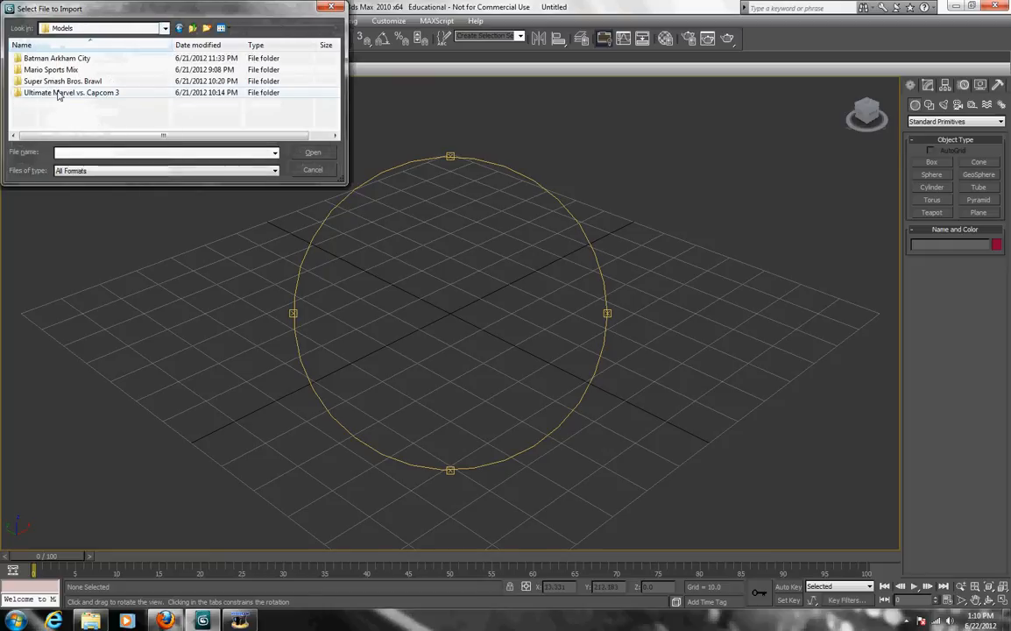
double_click(54, 80)
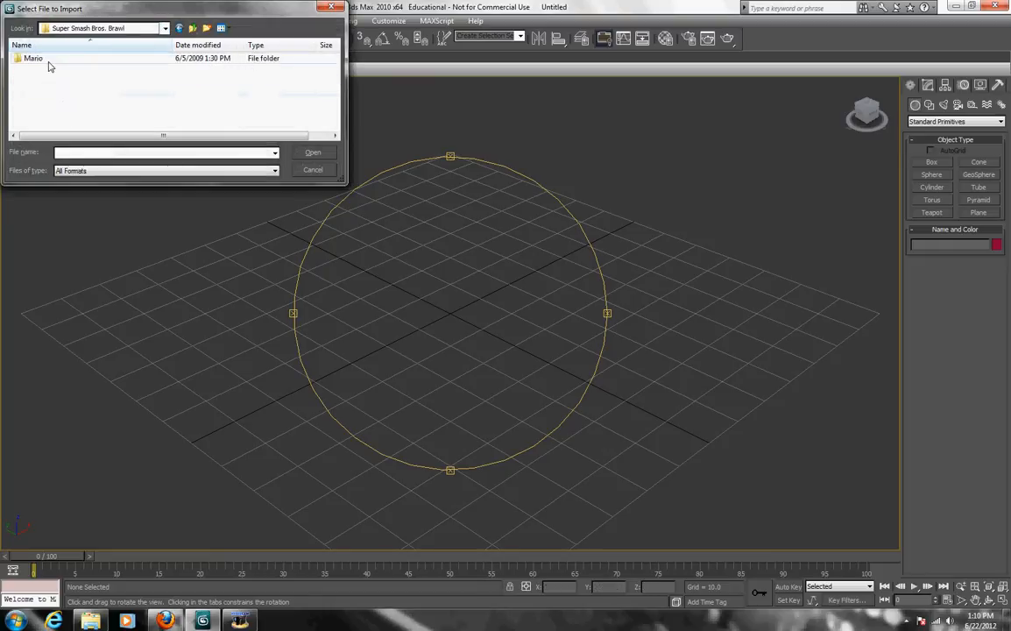
double_click(52, 58)
double_click(232, 75)
left_click(406, 509)
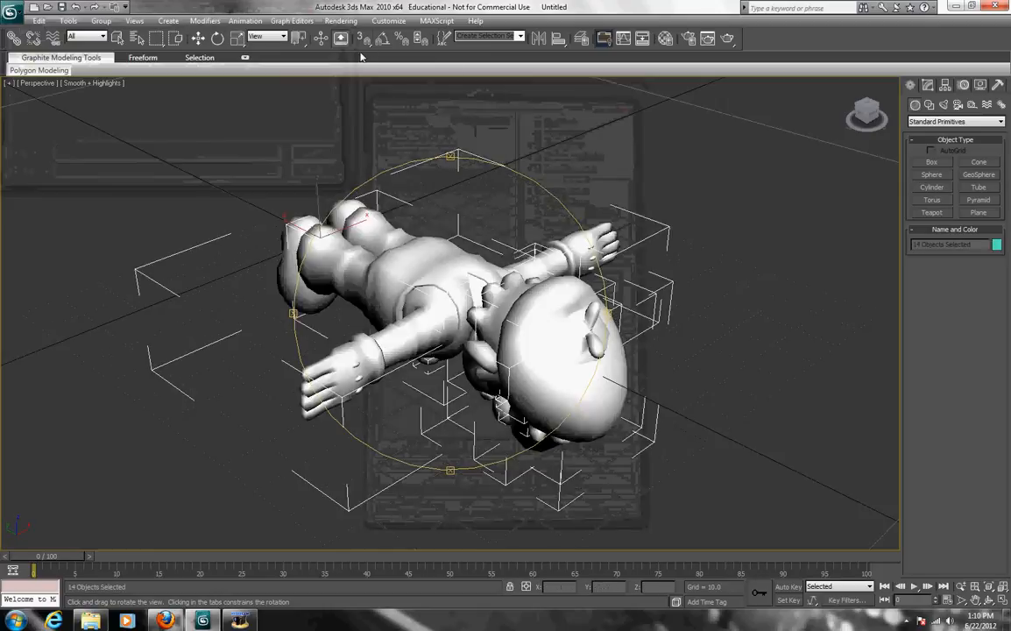
Step: Rotate the Mario model upright and raise it above the grid
left_click(217, 37)
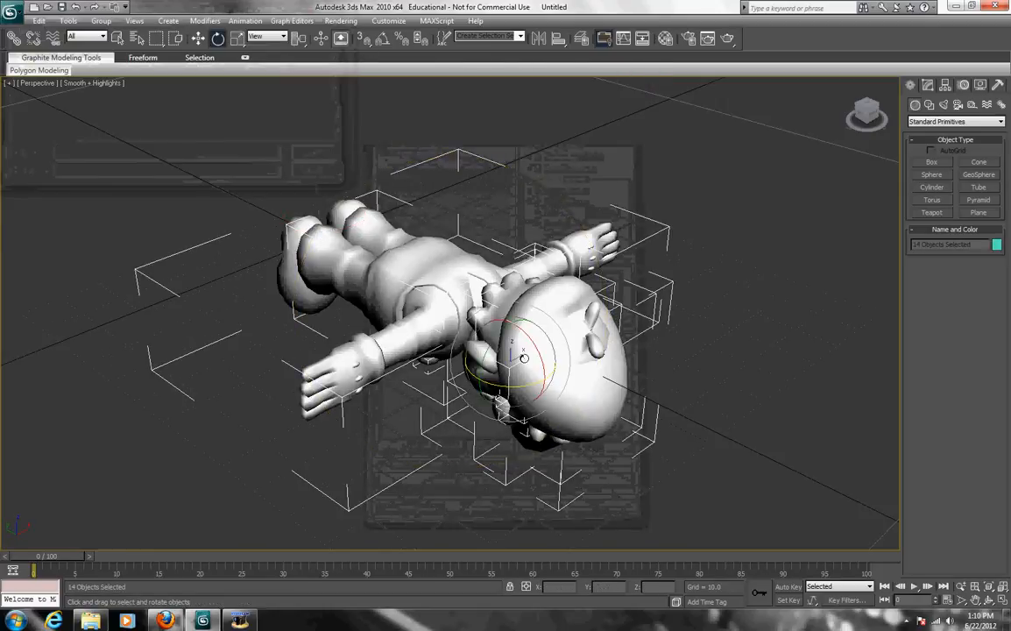
left_click_drag(487, 315, 481, 254)
scroll(482, 255, "down", 4)
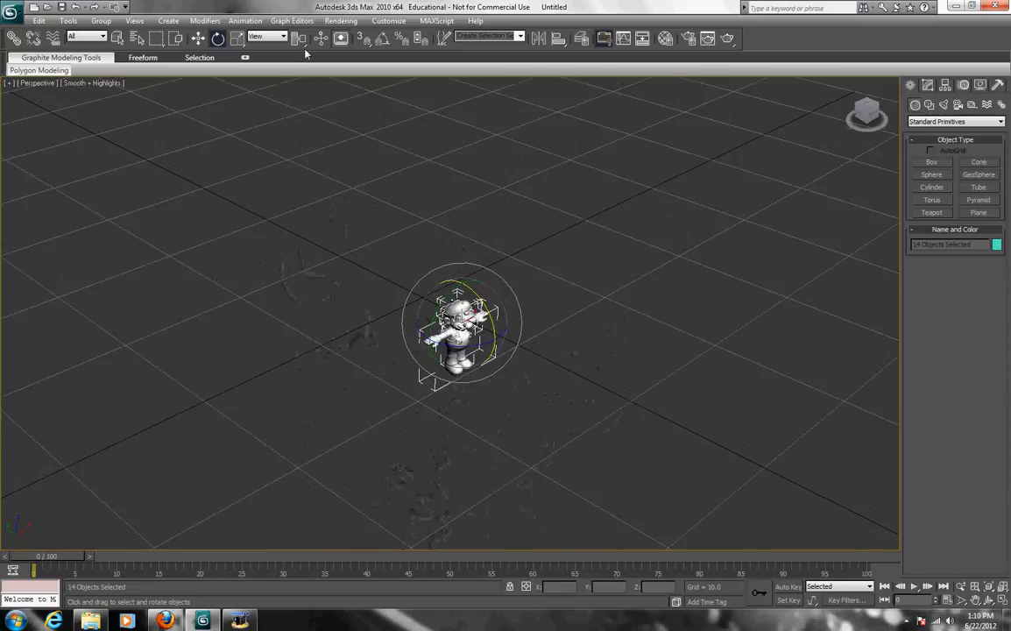
left_click(199, 38)
left_click_drag(463, 289, 461, 88)
Step: Orbit to a front view, zoom extents, then reset to a blank scene
key("ctrl+r")
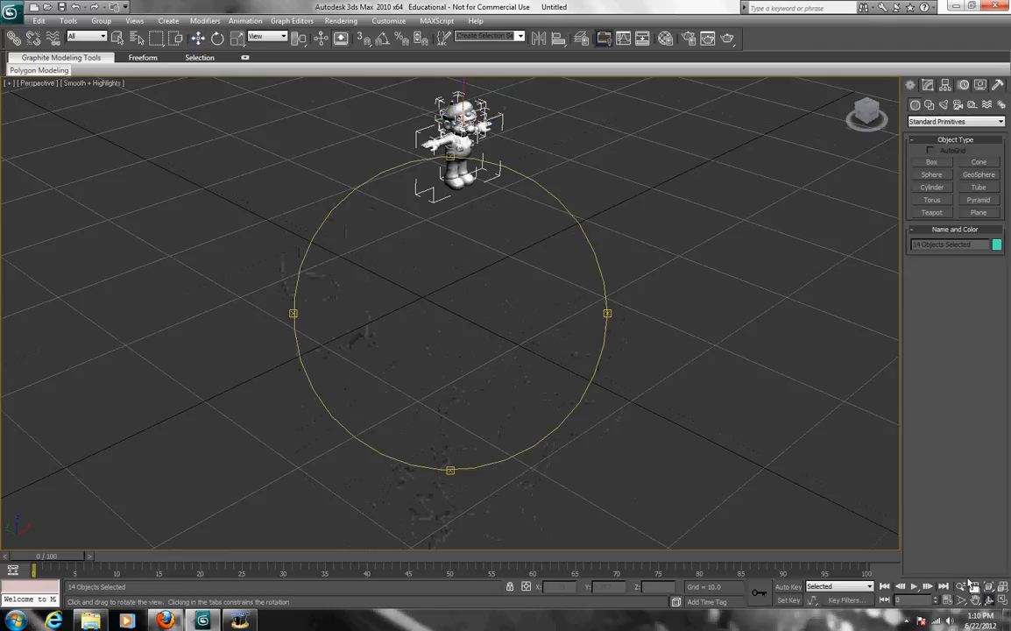
left_click_drag(607, 312, 550, 307)
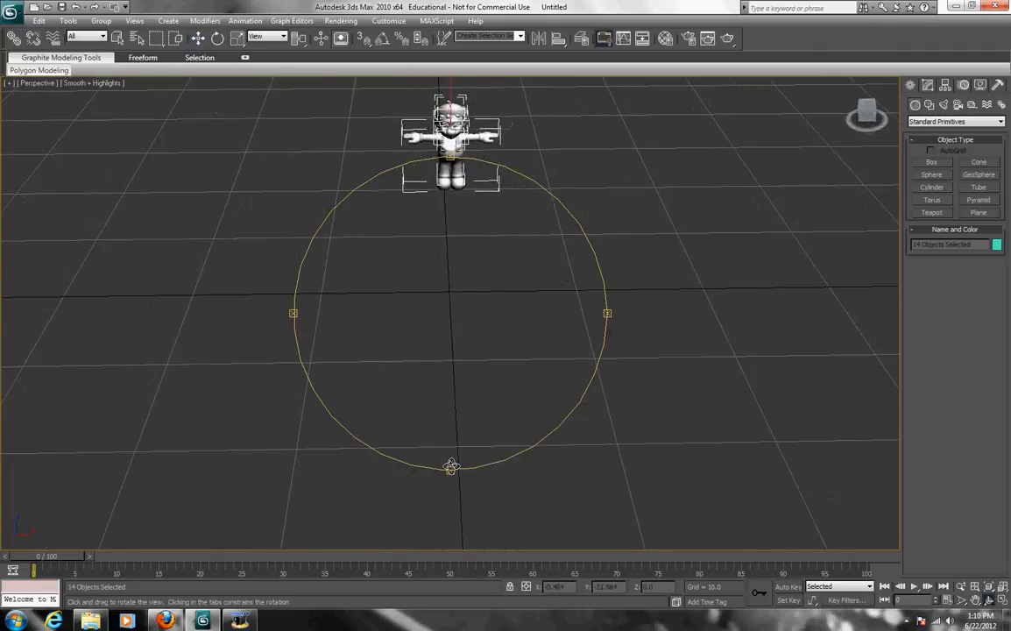
left_click_drag(450, 470, 455, 444)
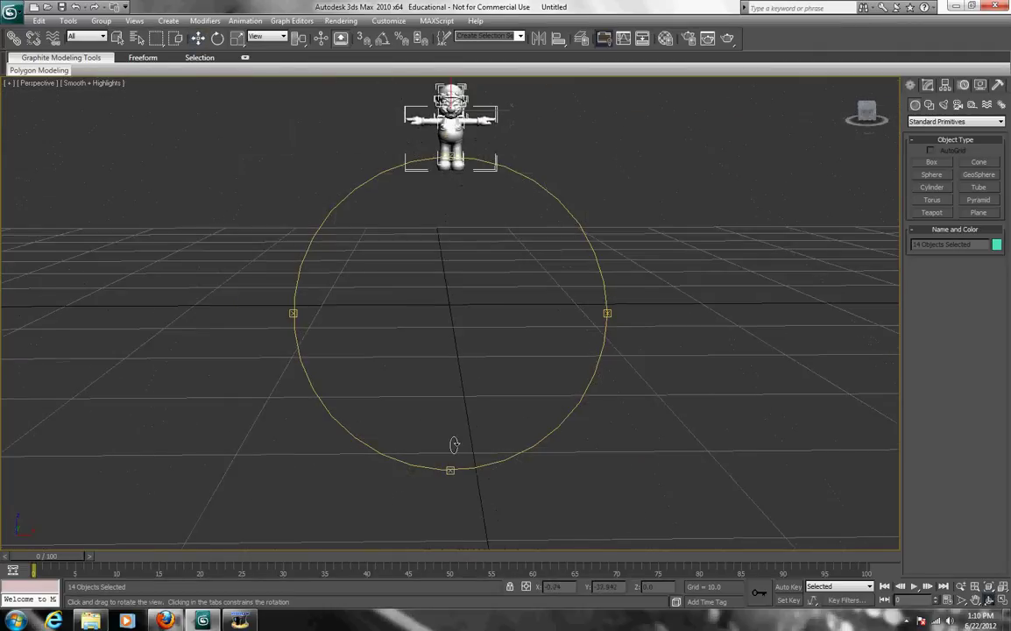
left_click(1002, 587)
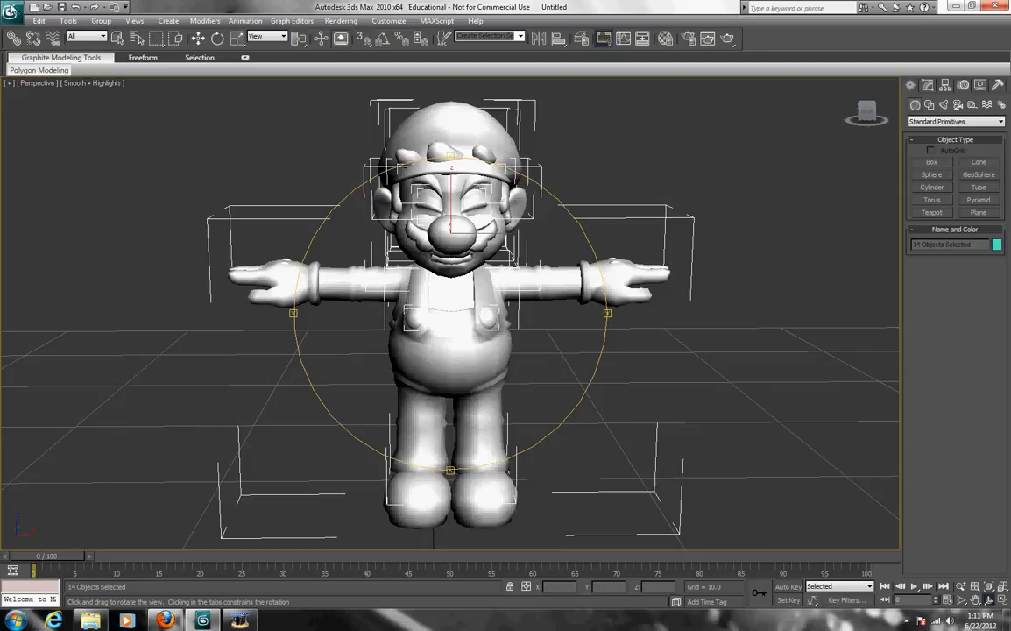
left_click(10, 9)
left_click(31, 34)
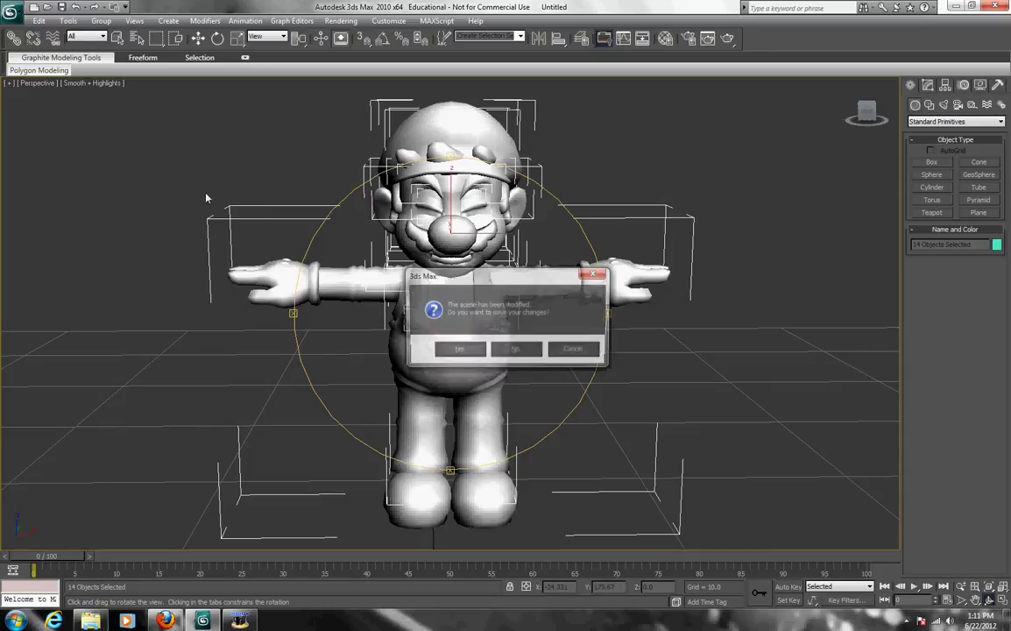
Step: Discard the Mario changes and load Animated Nightwing.max despite missing external files
left_click(515, 350)
left_click(10, 11)
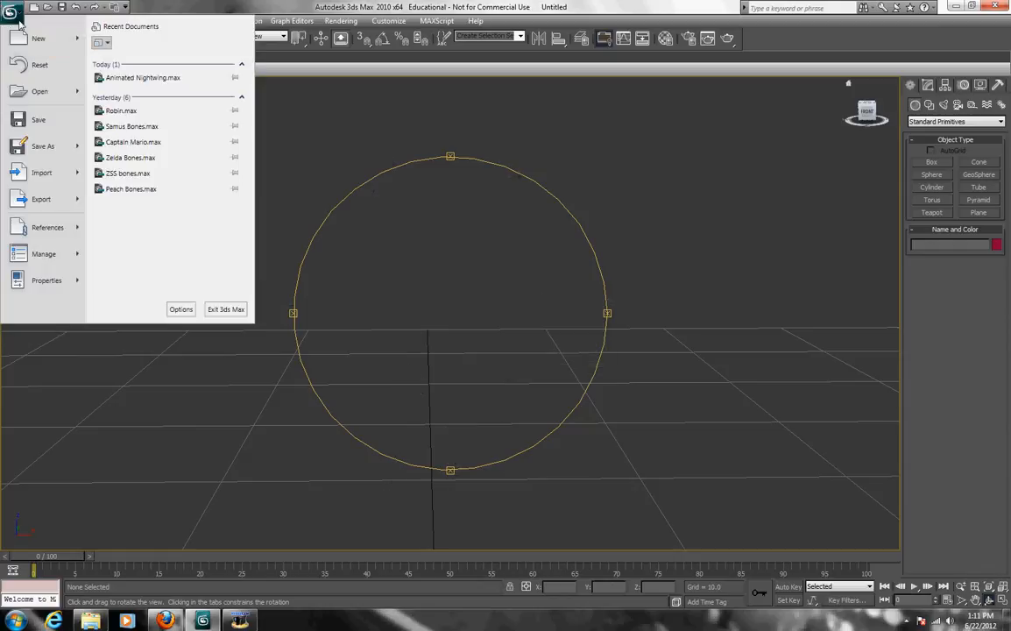
left_click(142, 77)
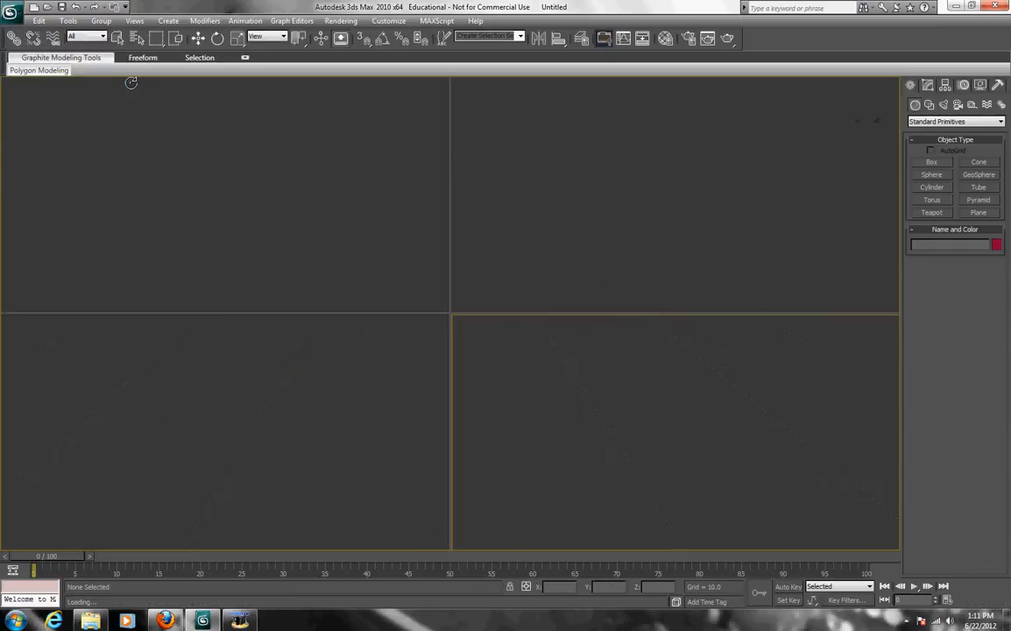
left_click(648, 417)
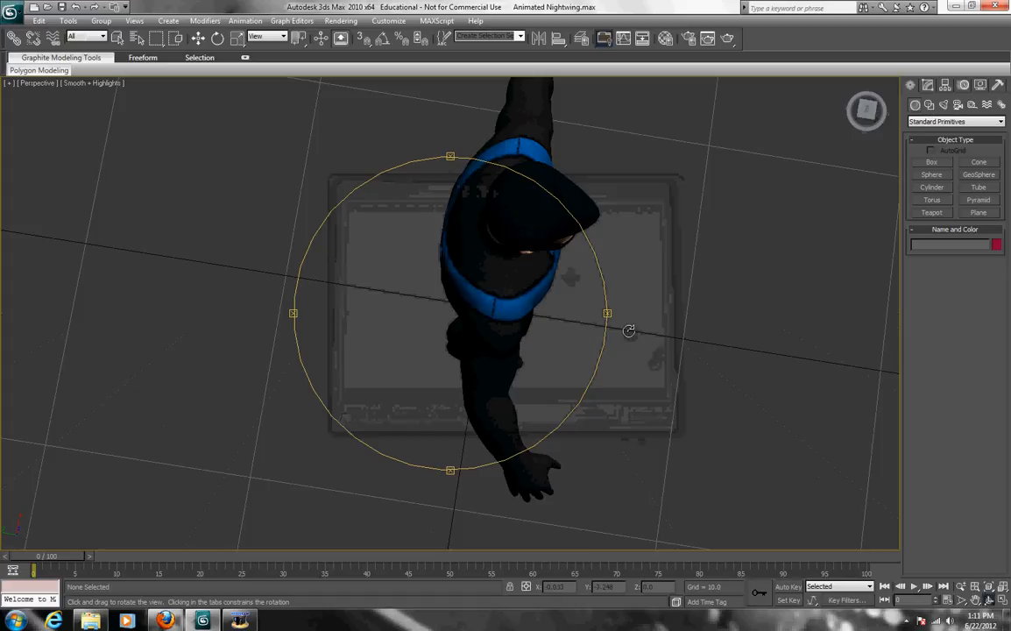
Step: Orbit around the Nightwing character, ending on a slightly elevated front view
left_click_drag(607, 312, 406, 407)
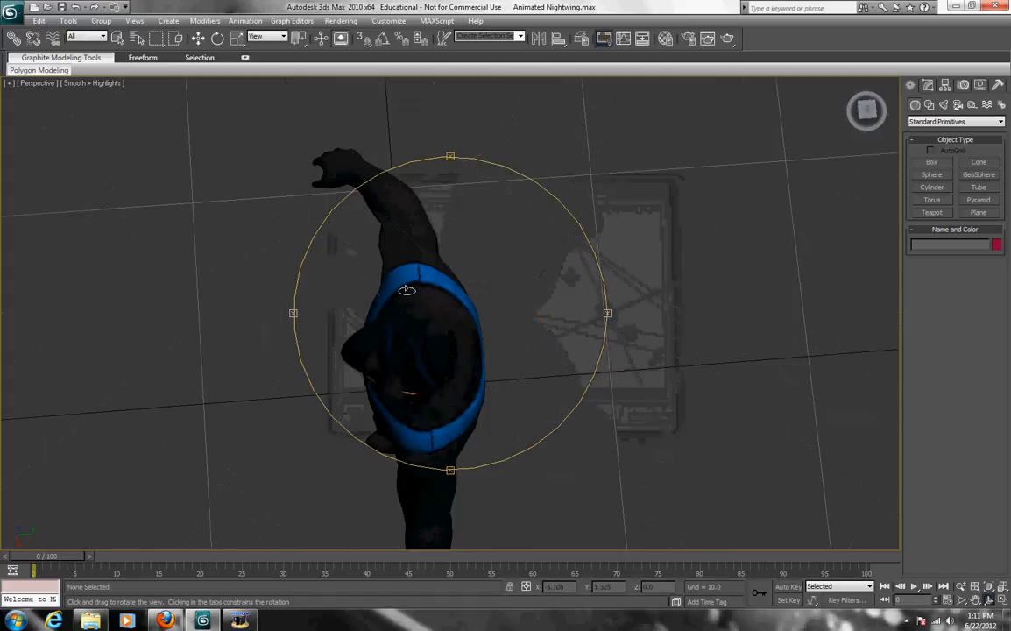
left_click_drag(449, 473, 455, 438)
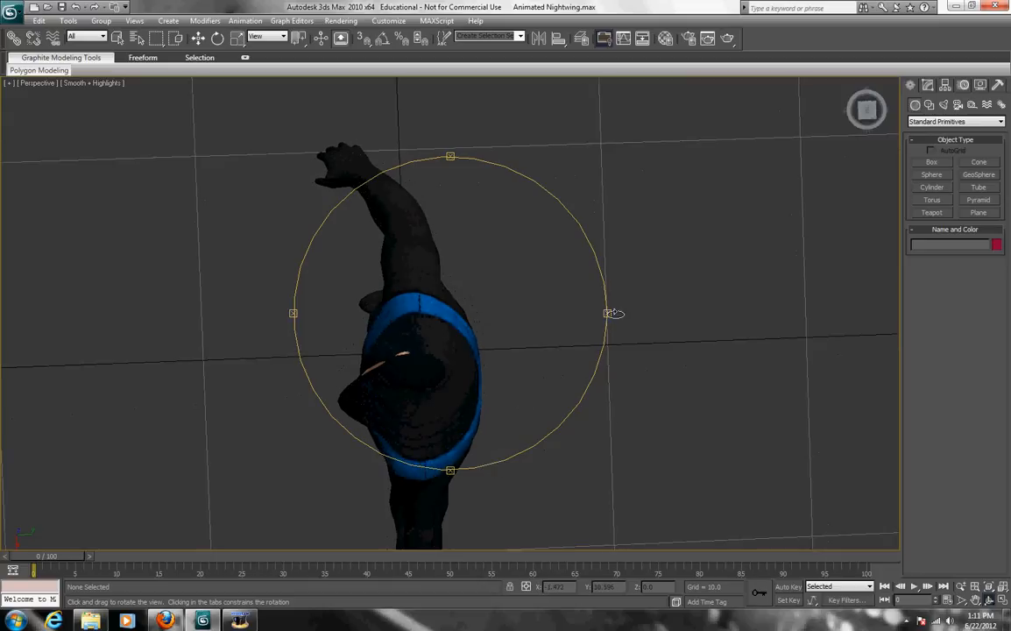
left_click_drag(610, 313, 813, 187)
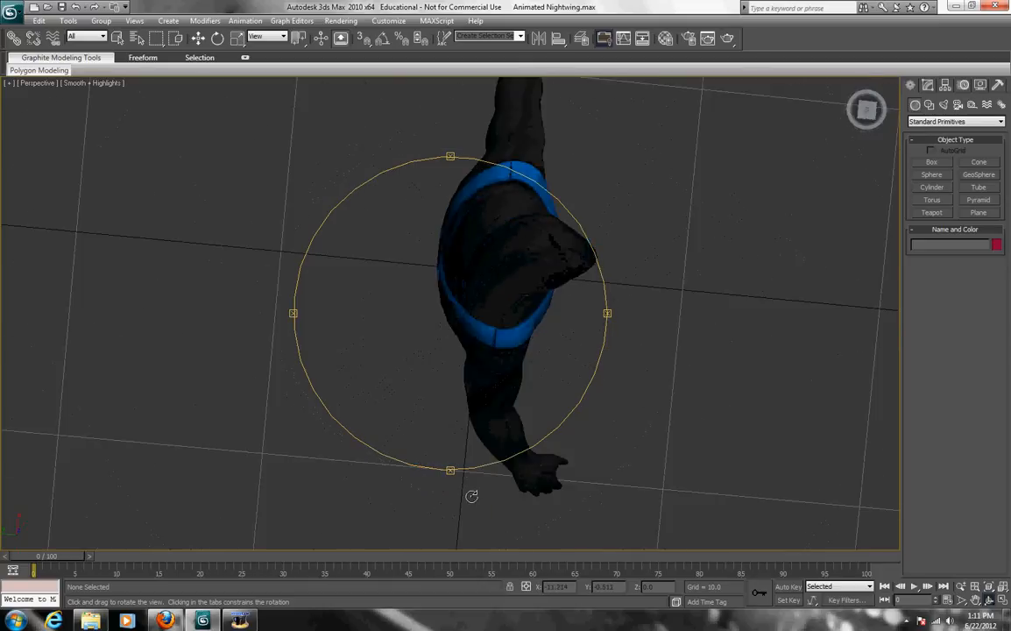
mouse_move(405, 426)
left_mouse_down()
mouse_move(438, 420)
mouse_move(446, 377)
left_mouse_up()
left_click_drag(607, 312, 495, 298)
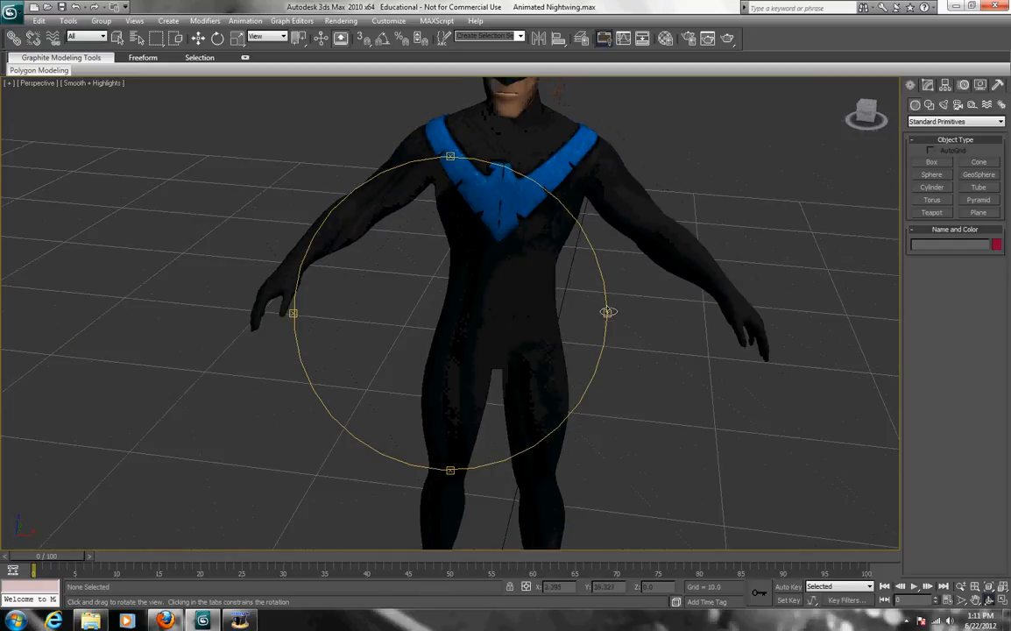
left_click_drag(564, 350, 712, 334)
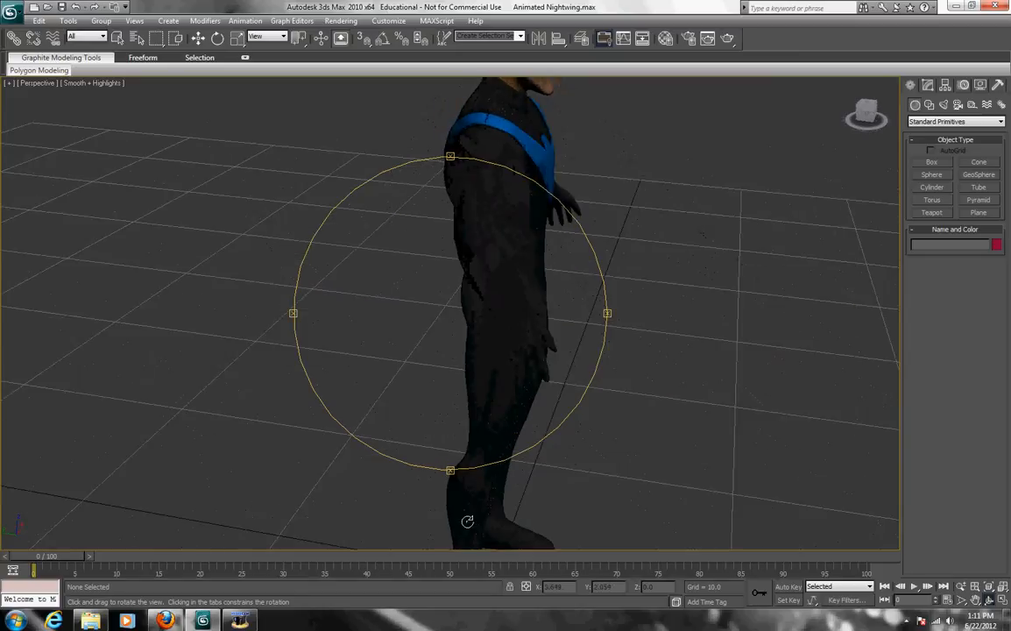
left_click_drag(411, 445, 498, 339)
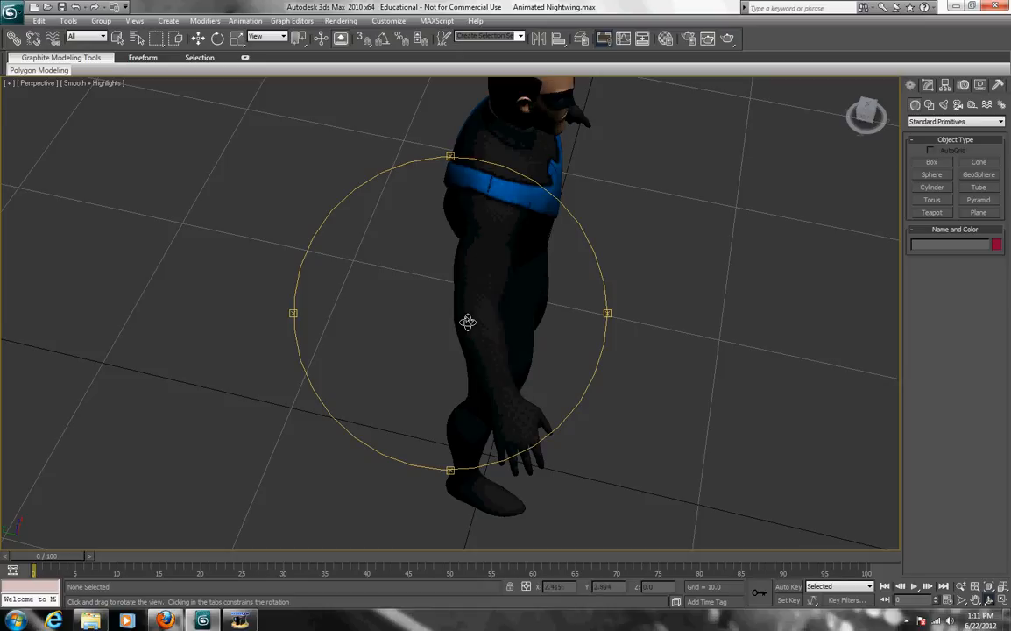
mouse_move(608, 313)
left_mouse_down()
mouse_move(455, 263)
mouse_move(420, 281)
mouse_move(402, 304)
mouse_move(408, 425)
mouse_move(452, 452)
left_mouse_up()
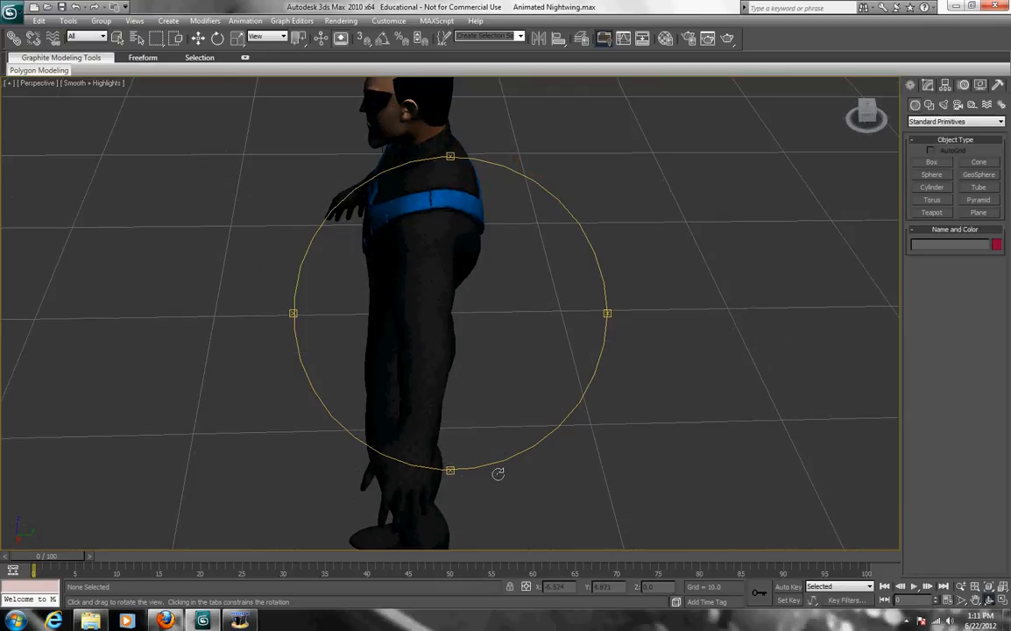
mouse_move(604, 313)
left_mouse_down()
mouse_move(551, 283)
mouse_move(739, 173)
left_mouse_up()
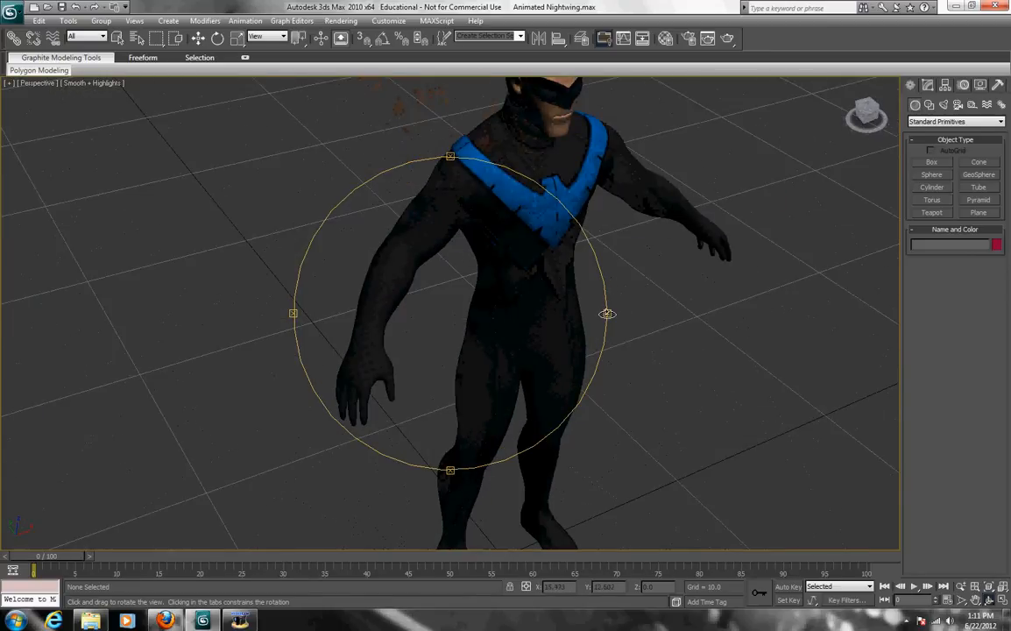
left_click_drag(616, 311, 570, 340)
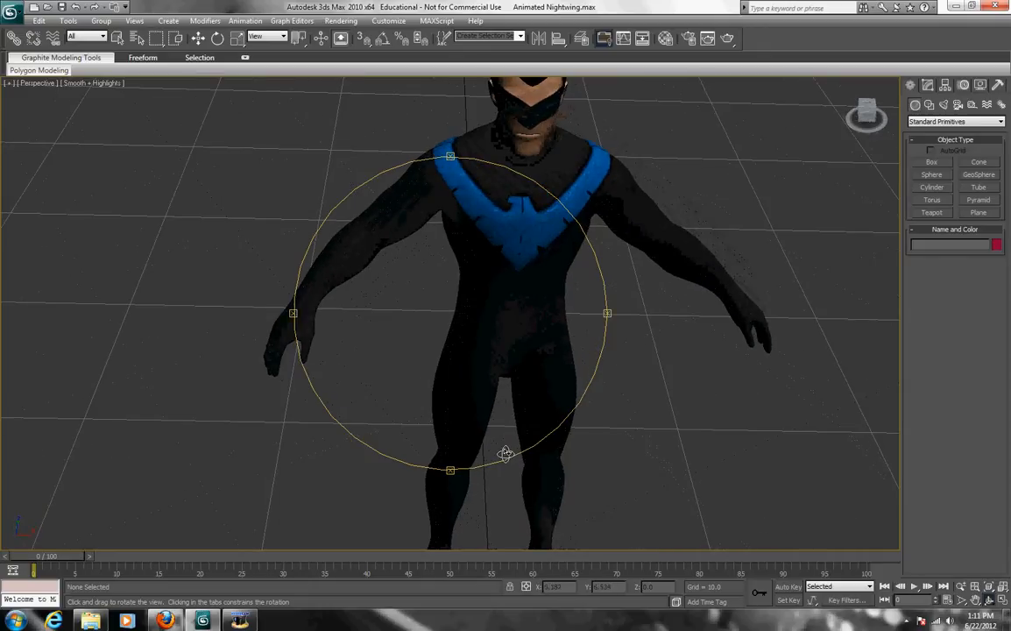
left_click_drag(450, 472, 446, 454)
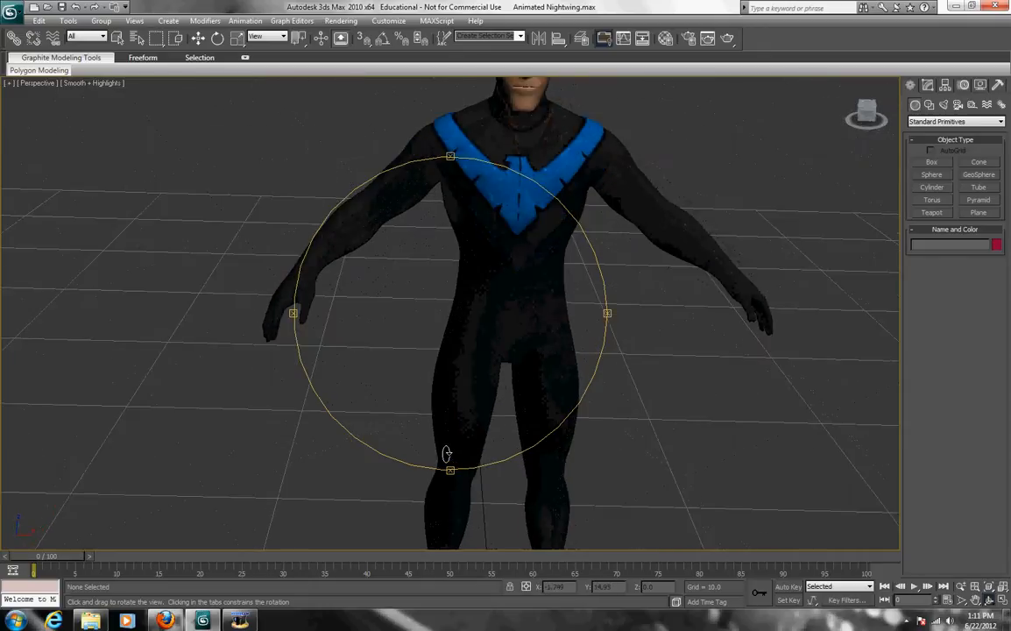
scroll(374, 338, "down", 3)
scroll(374, 337, "up", 1)
Step: Select the Nightwing body mesh and add an Edit Mesh modifier above Editable Mesh
left_click(117, 37)
left_click(392, 281)
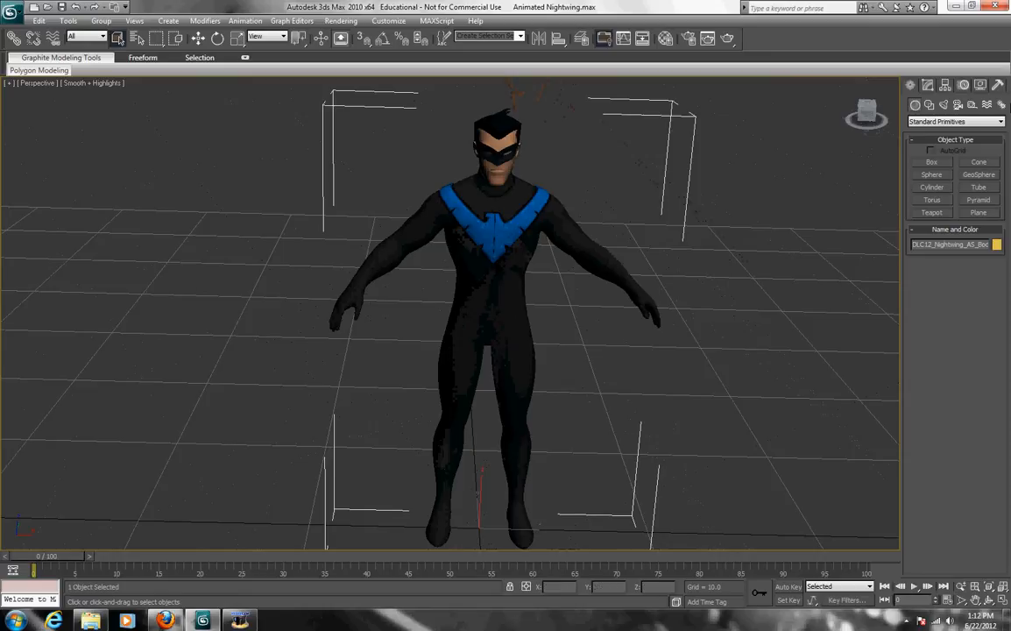
left_click(926, 85)
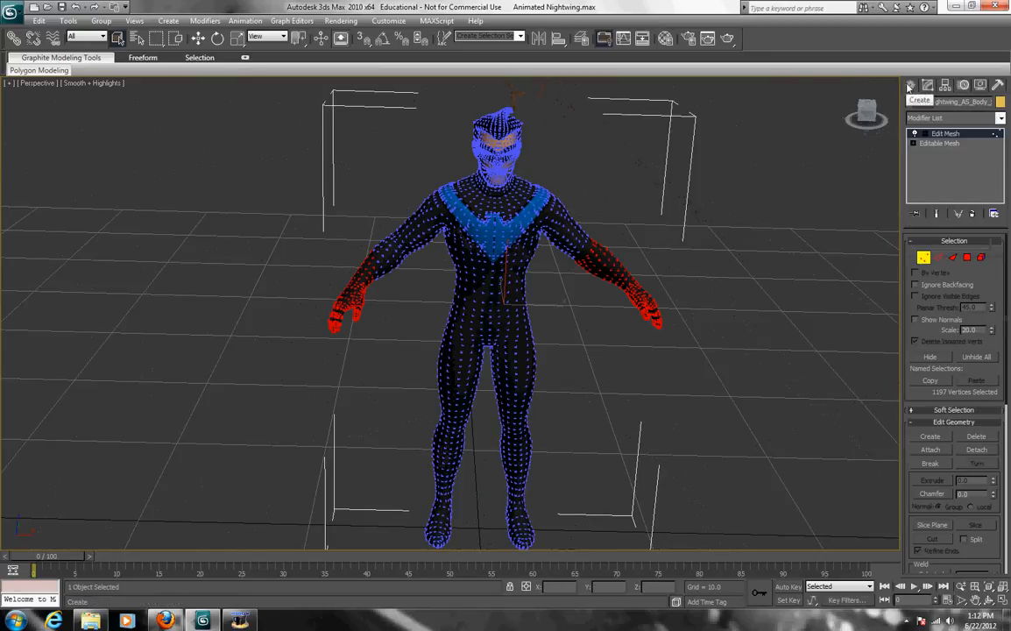
left_click(913, 85)
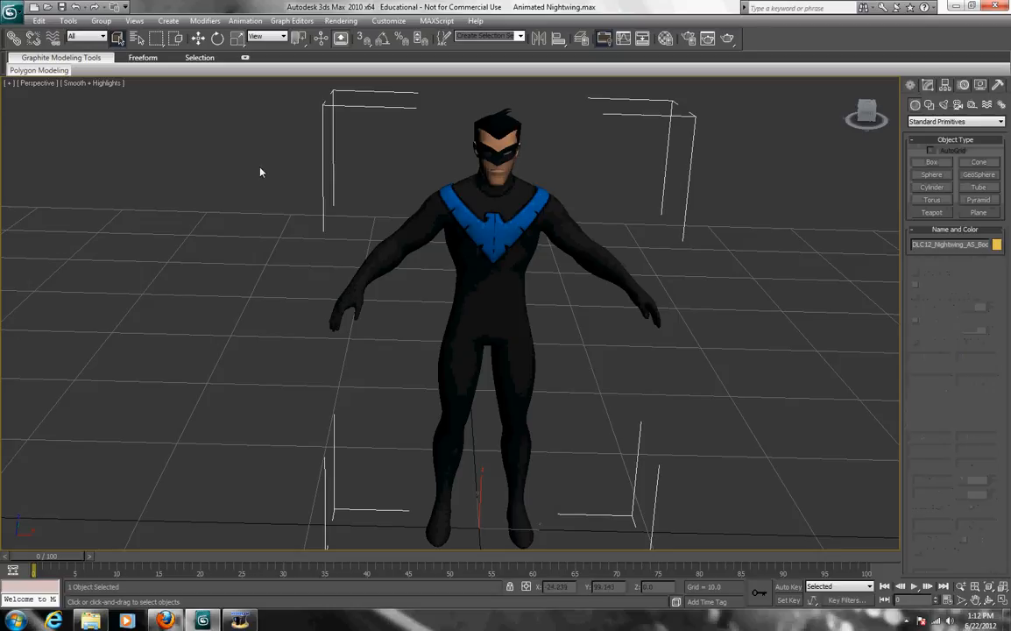
left_click(928, 85)
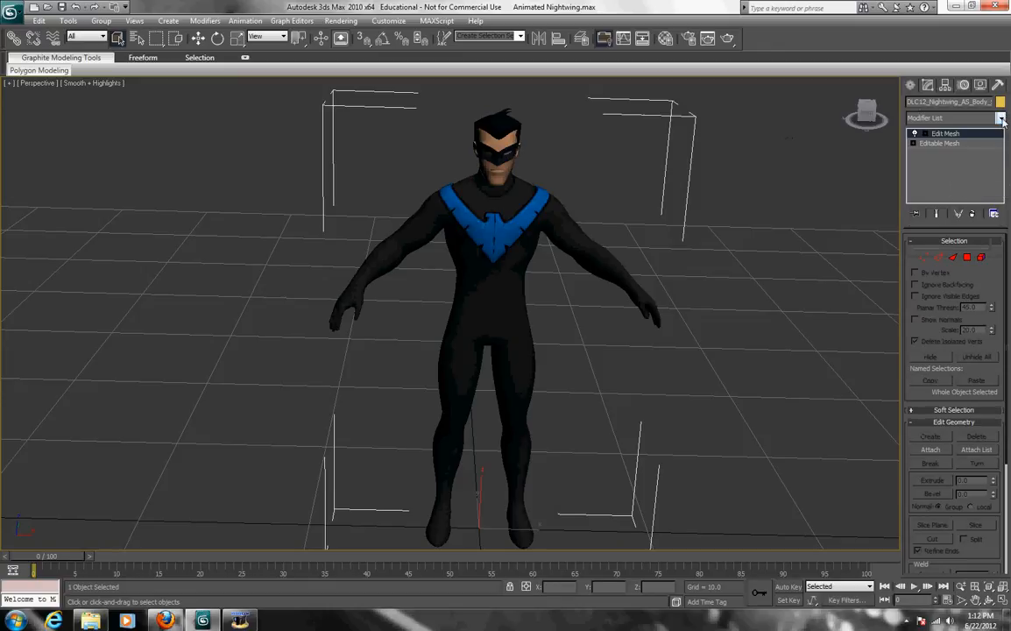
left_click(1001, 119)
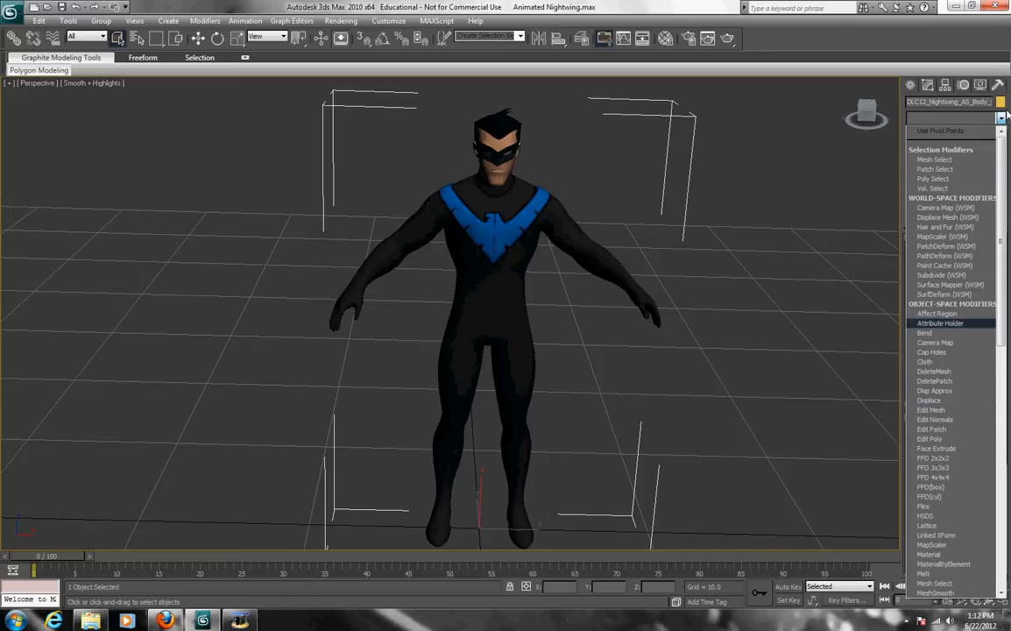
key("Return")
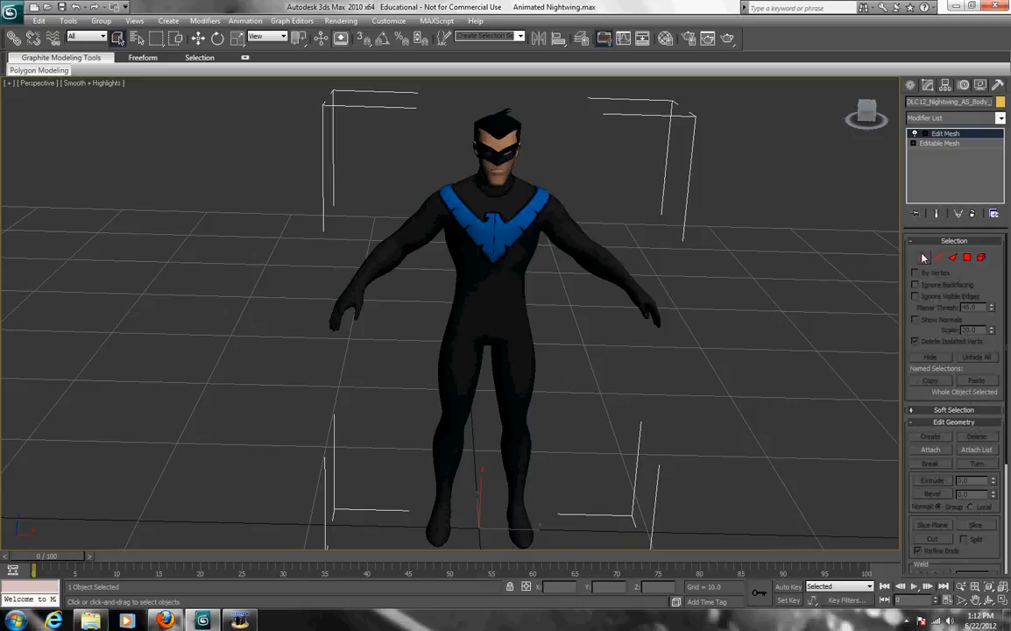
Step: Enter Vertex sub-object mode and try marquee selections over the screen-right arm
left_click(924, 257)
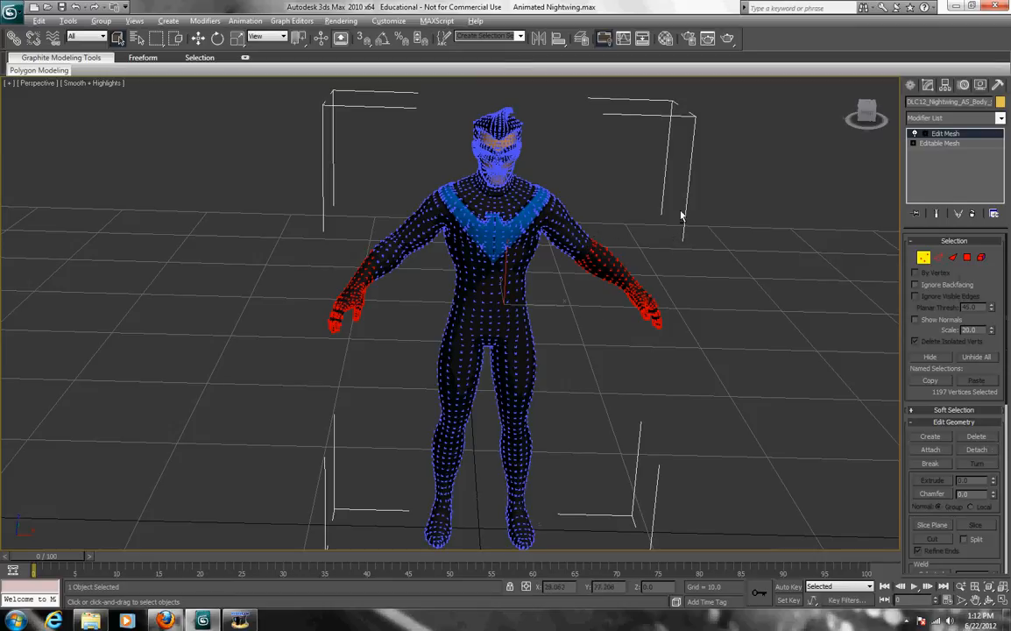
left_click_drag(648, 193, 504, 342, "alt")
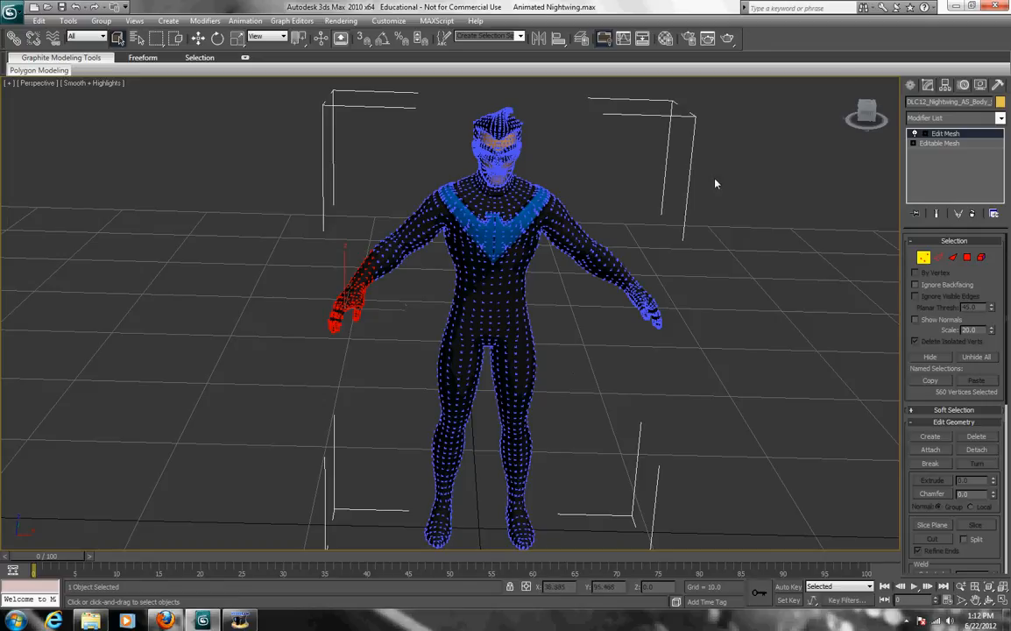
left_click_drag(640, 223, 516, 337)
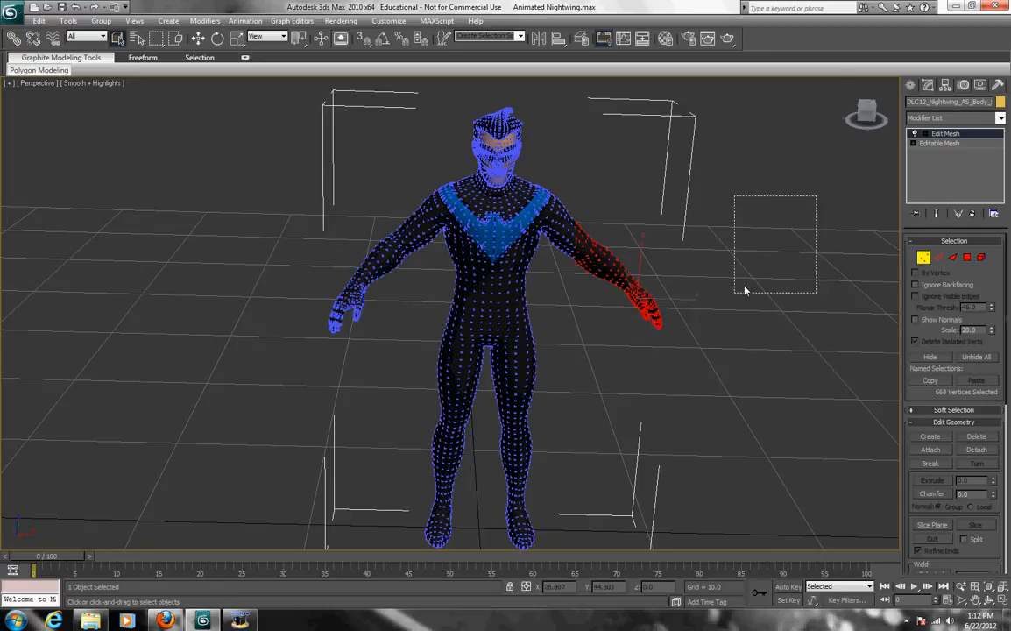
left_click_drag(710, 177, 501, 442, "ctrl")
mouse_move(797, 200)
left_mouse_down("ctrl")
mouse_move(277, 558)
mouse_move(185, 565)
left_mouse_up("ctrl")
left_click_drag(706, 189, 315, 456, "alt")
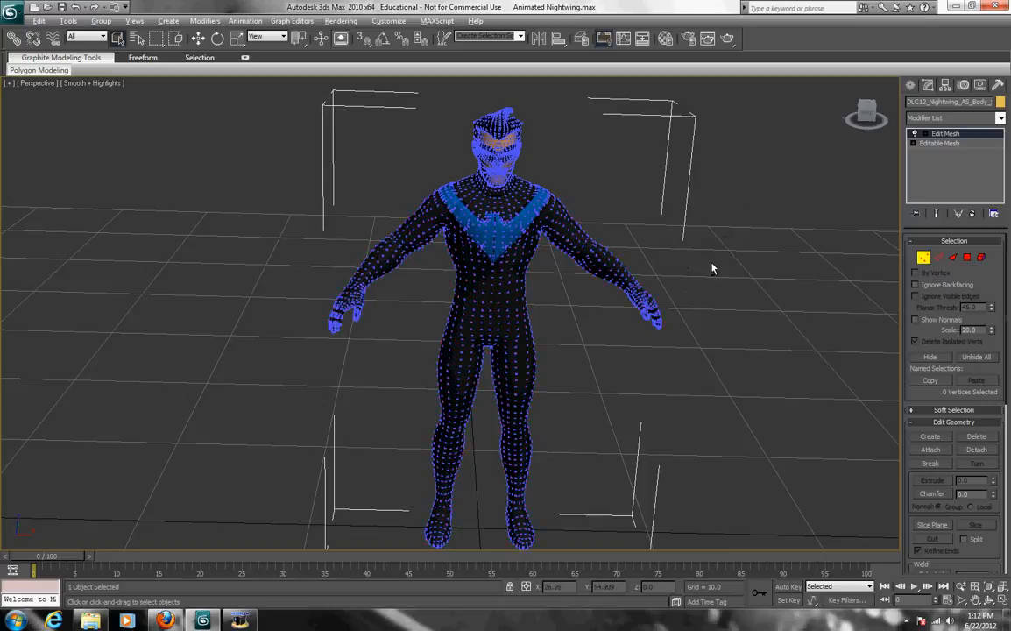
Step: Reselect the forearm and hand vertices, trim fingertips, then clear the selection entirely
left_click_drag(640, 235, 532, 314)
left_click_drag(527, 242, 635, 339)
left_click_drag(662, 303, 560, 254)
left_click_drag(681, 320, 642, 369, "alt")
left_click(712, 261)
left_click(987, 601)
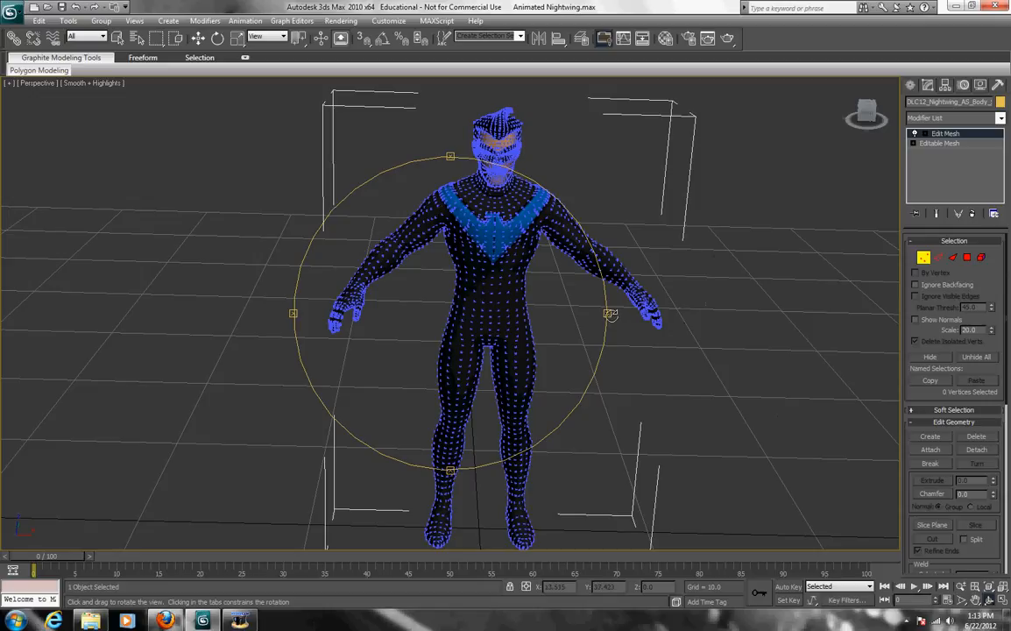
Step: View the figure from above and marquee-select the forearm and hand vertices
mouse_move(610, 313)
left_mouse_down()
mouse_move(700, 312)
mouse_move(631, 291)
left_mouse_up()
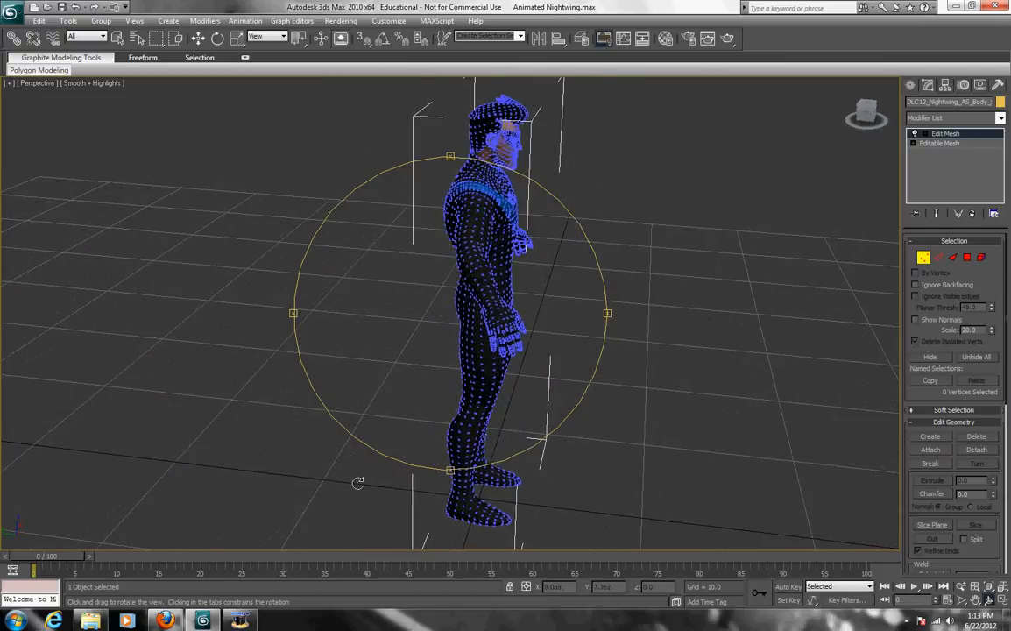
left_click_drag(451, 469, 462, 549)
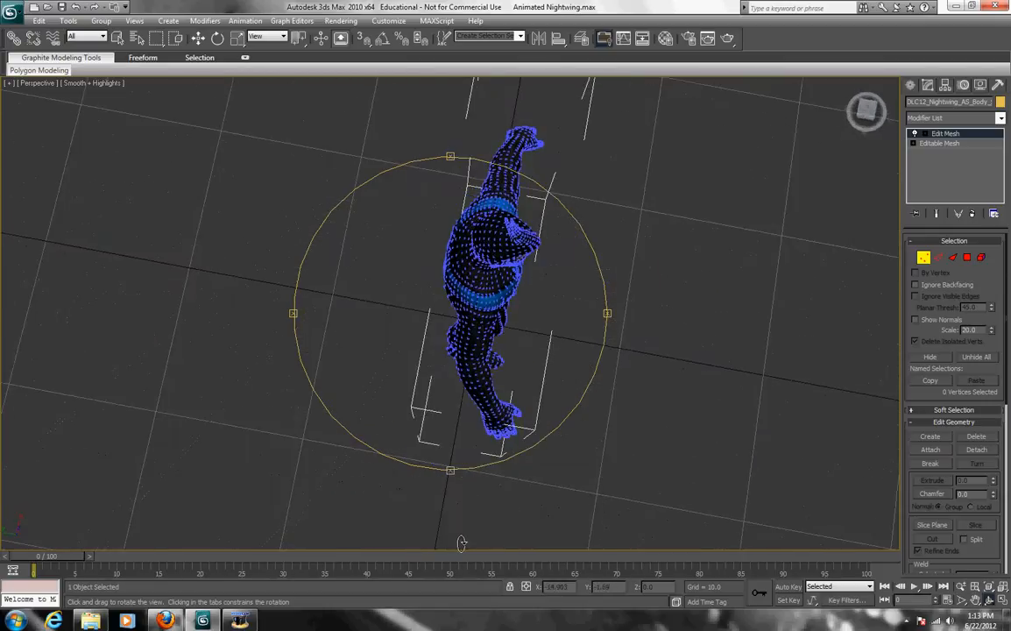
left_click(998, 601)
scroll(640, 420, "up", 4)
scroll(693, 412, "up", 3)
mouse_move(693, 411)
middle_mouse_down("alt")
mouse_move(632, 381)
mouse_move(637, 391)
middle_mouse_up("alt")
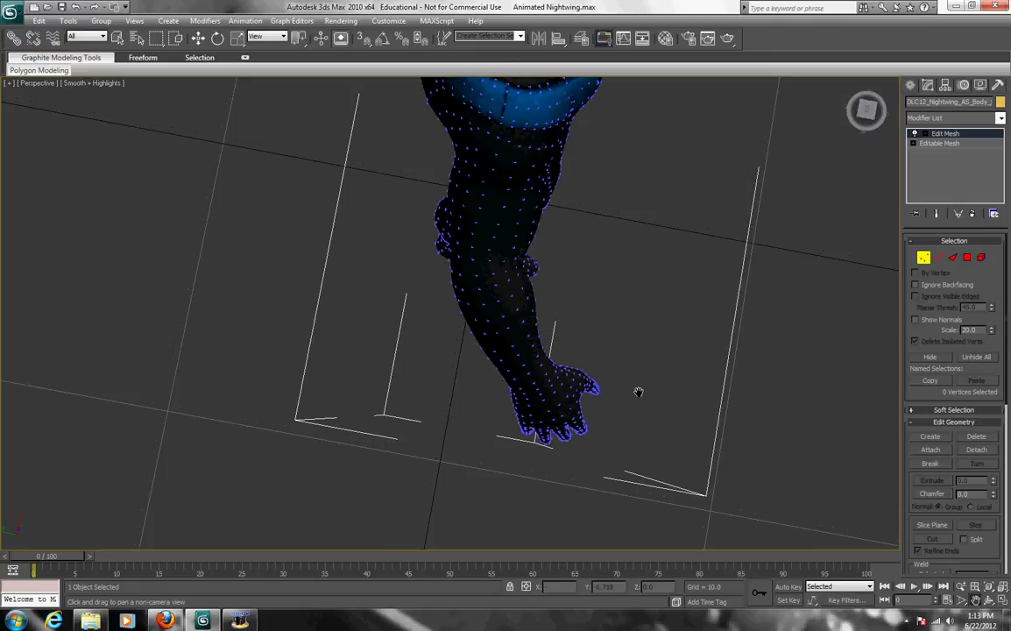
left_click(923, 259)
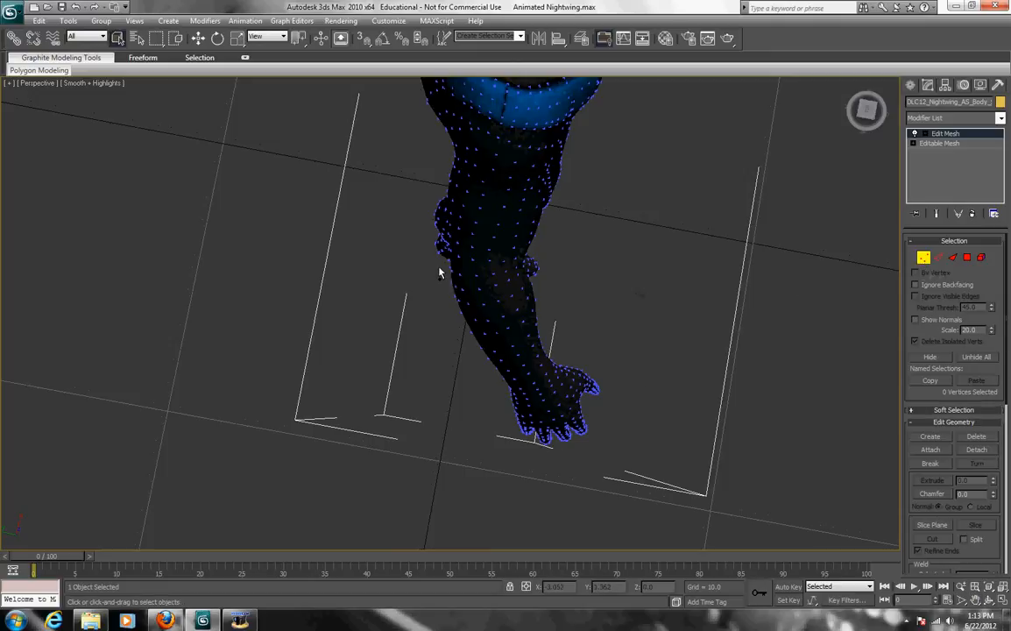
left_click_drag(439, 265, 613, 461)
Step: Check the selection from the side and deselect stray foot vertices
key("ctrl+r")
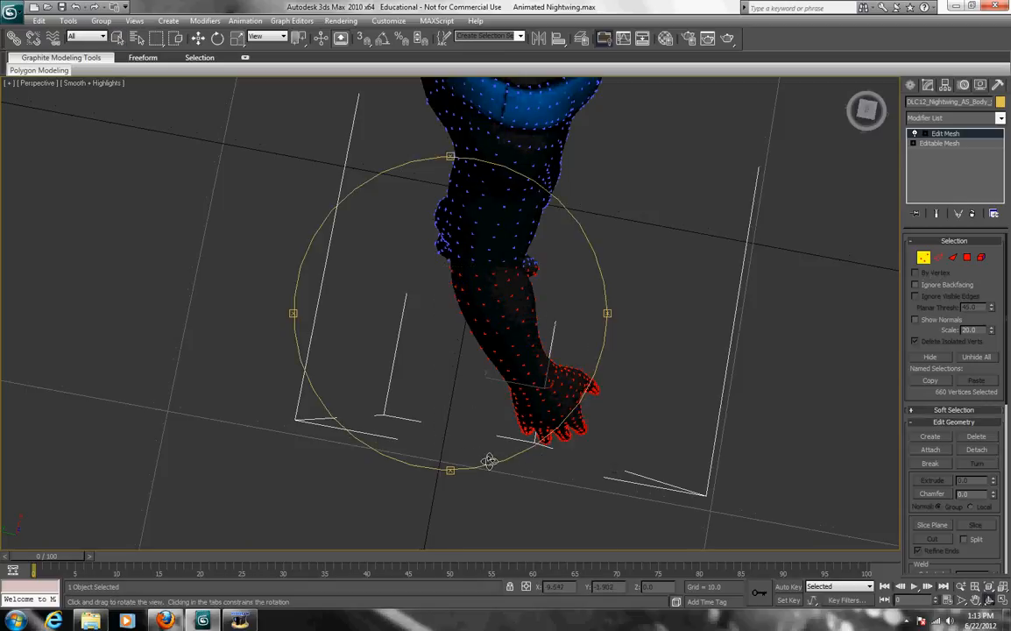
left_click_drag(448, 471, 445, 378)
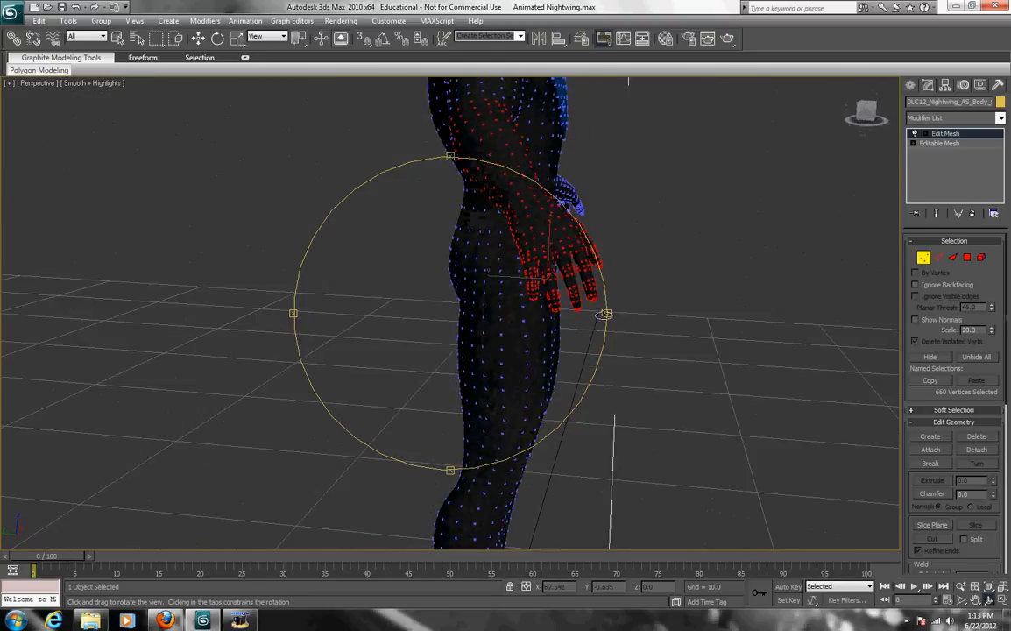
left_click_drag(605, 313, 491, 342)
key("z")
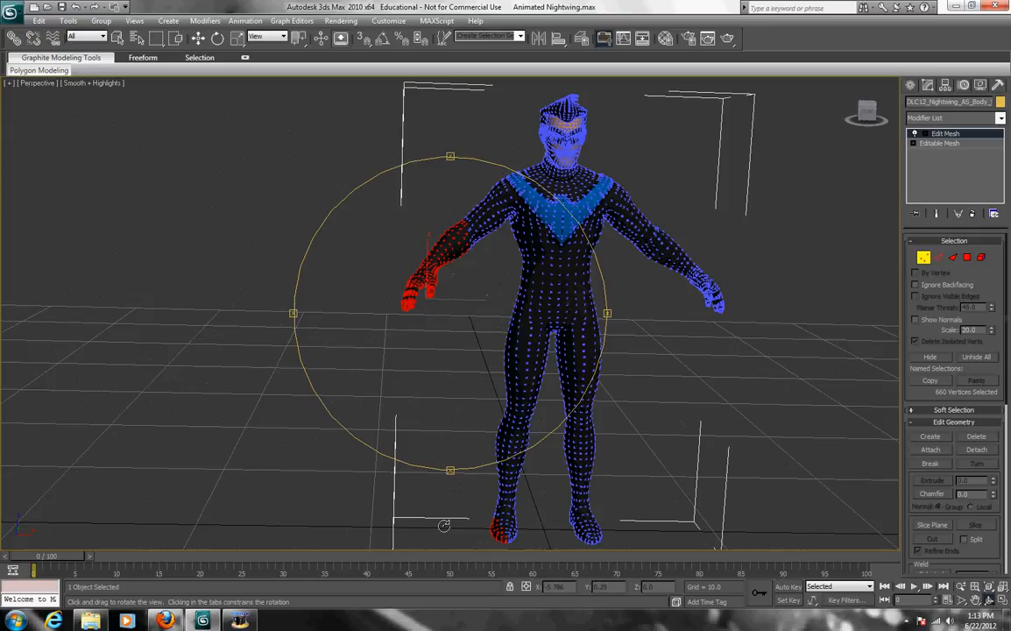
right_click(696, 420)
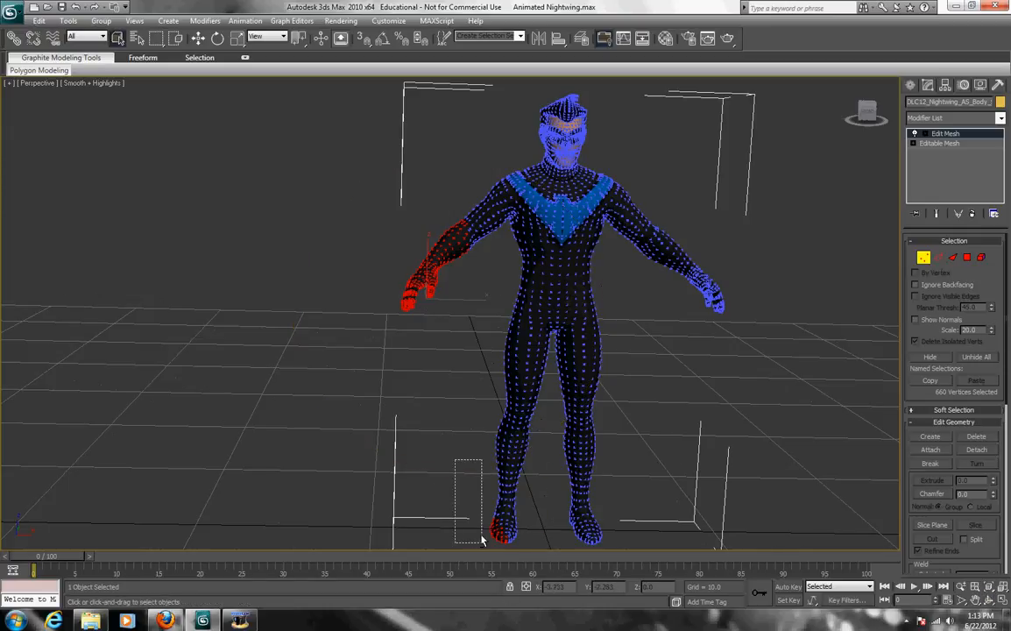
left_click_drag(410, 416, 525, 543, "alt")
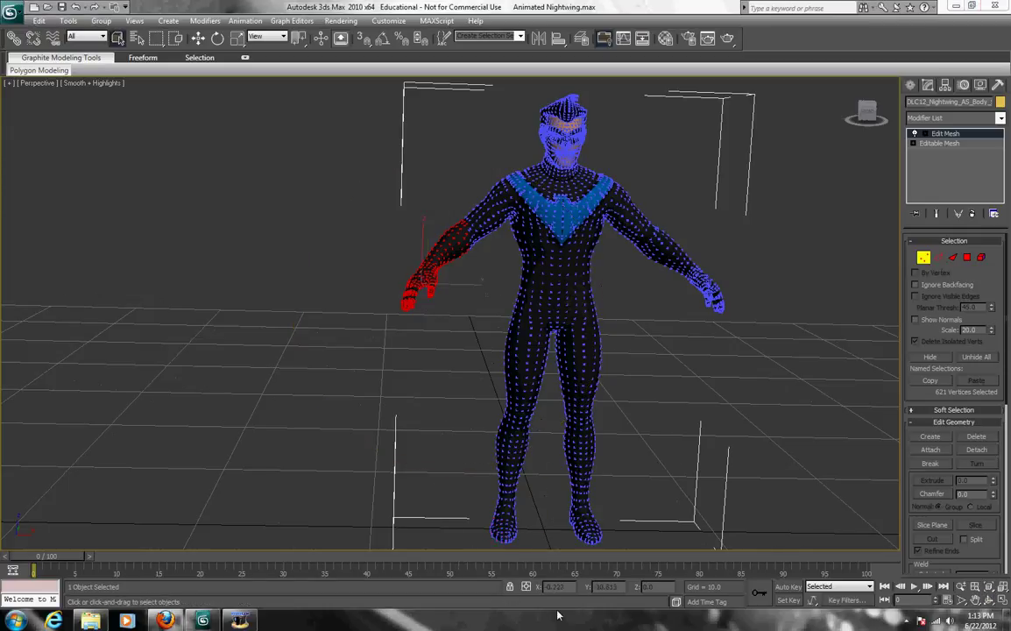
left_click(989, 600)
mouse_move(607, 312)
left_mouse_down()
mouse_move(736, 361)
mouse_move(627, 424)
mouse_move(253, 113)
left_mouse_up()
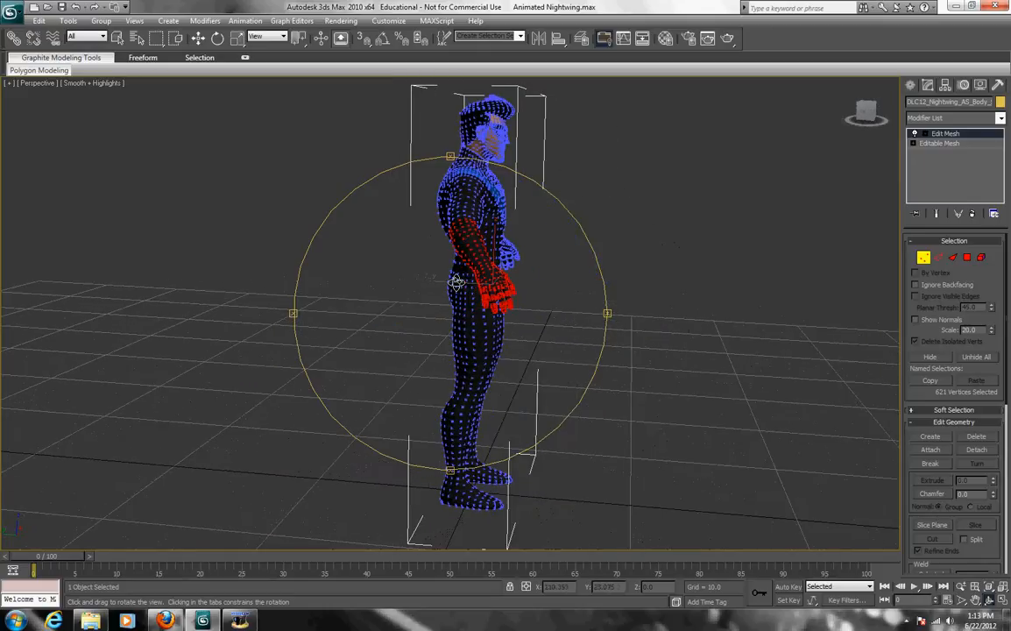
Step: Rotate the forearm backward, inspect it, then undo that rotation
left_click(217, 37)
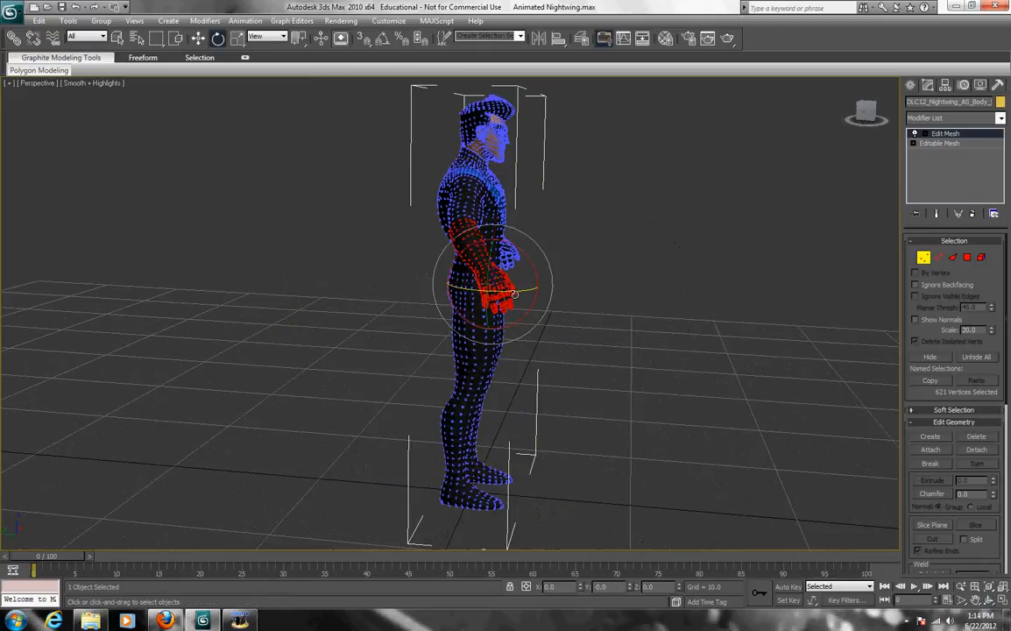
left_click_drag(512, 290, 490, 272)
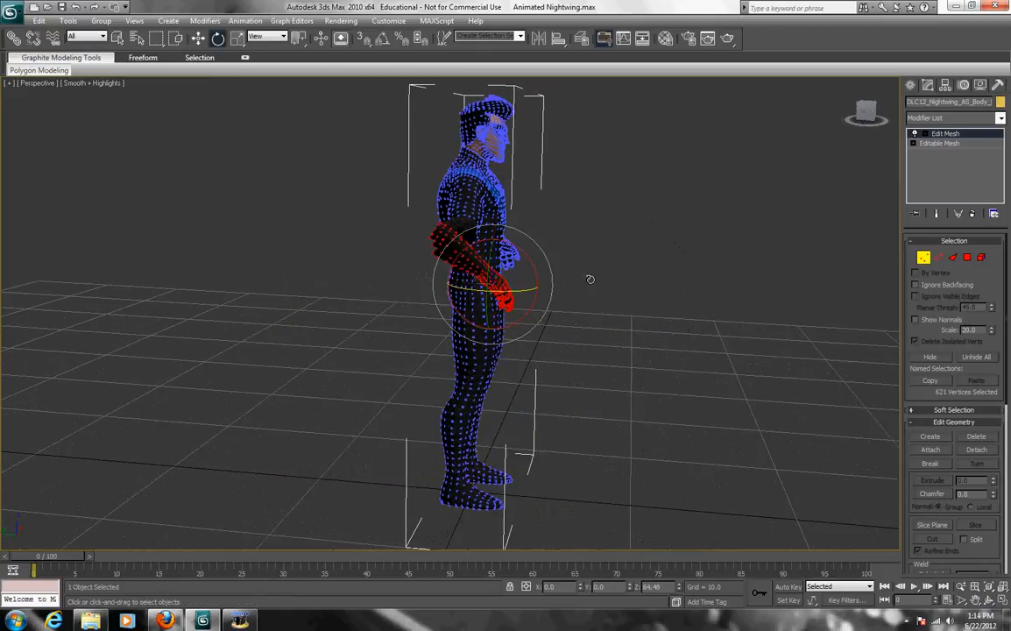
left_click(975, 601)
mouse_move(606, 312)
left_mouse_down()
mouse_move(691, 338)
mouse_move(580, 312)
left_mouse_up()
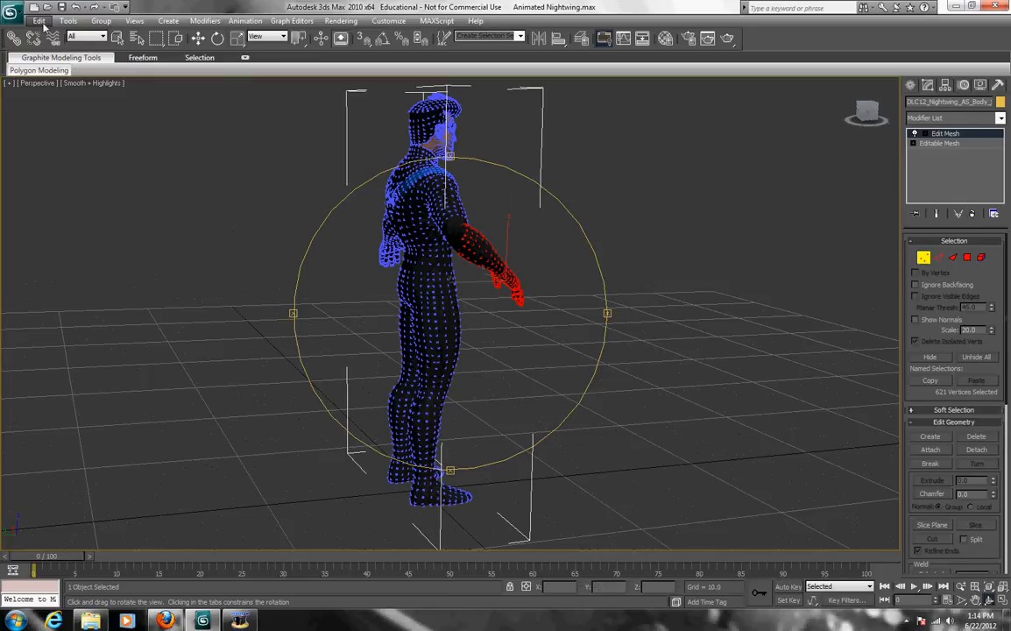
left_click(39, 21)
left_click(66, 35)
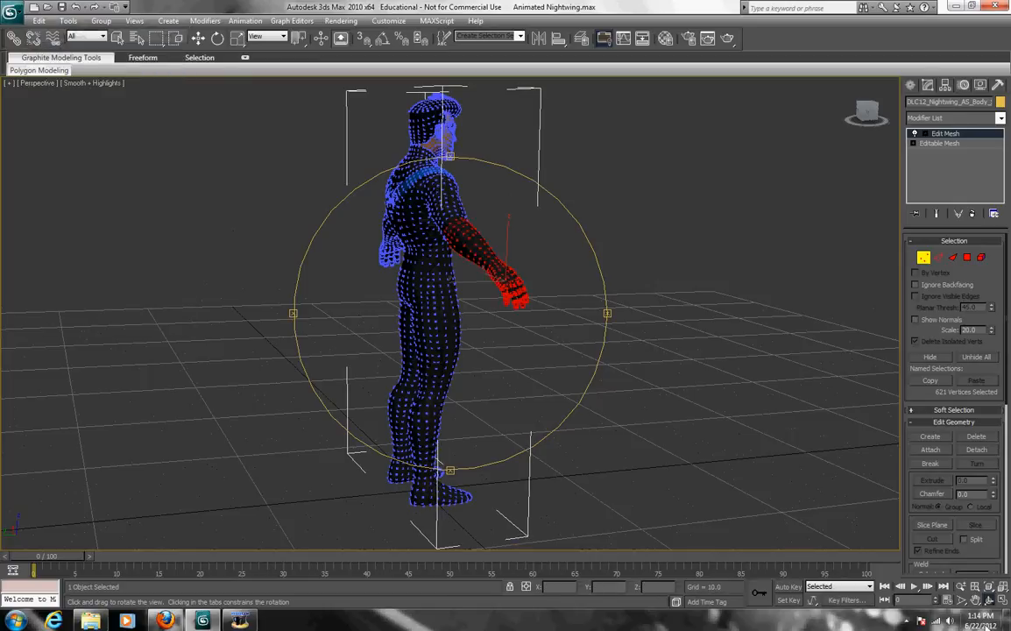
left_click_drag(450, 421, 412, 333)
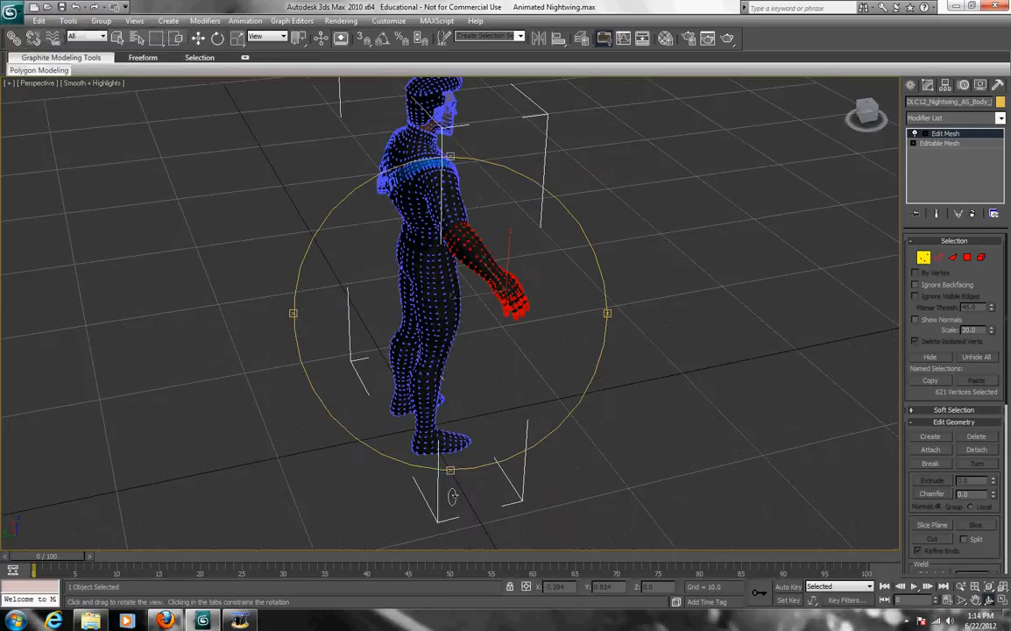
Step: Tilt the forearm upward, move it toward the body, then exit vertex editing
left_click(218, 37)
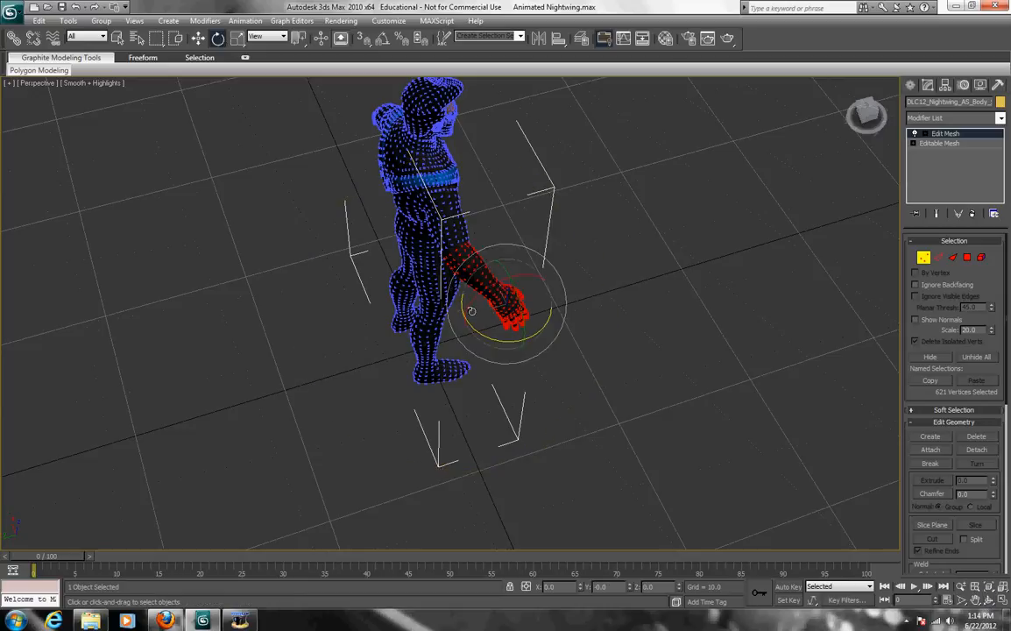
left_click_drag(543, 326, 522, 351)
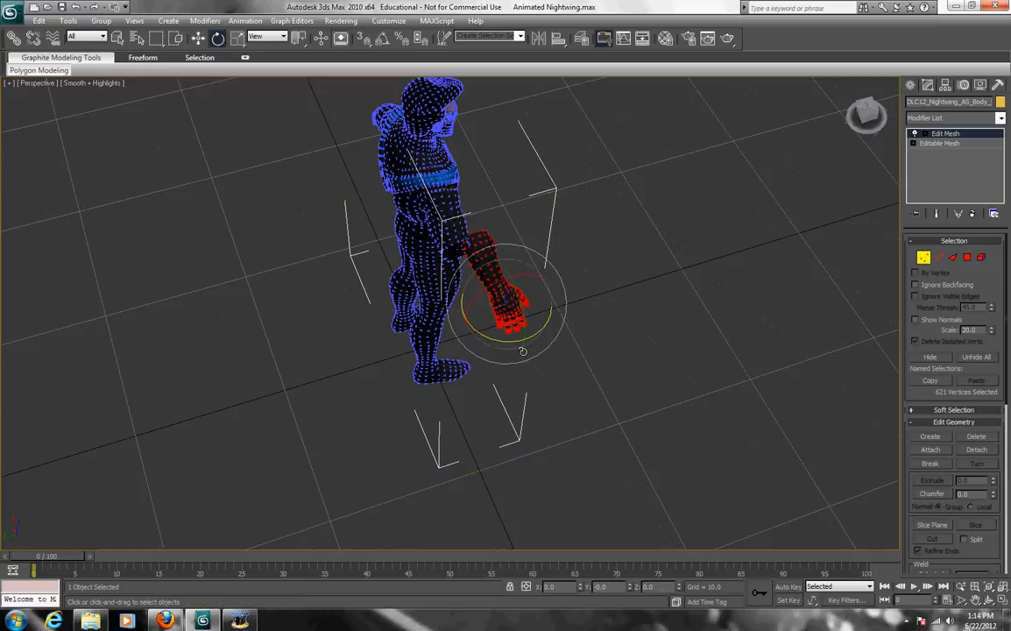
left_click(199, 38)
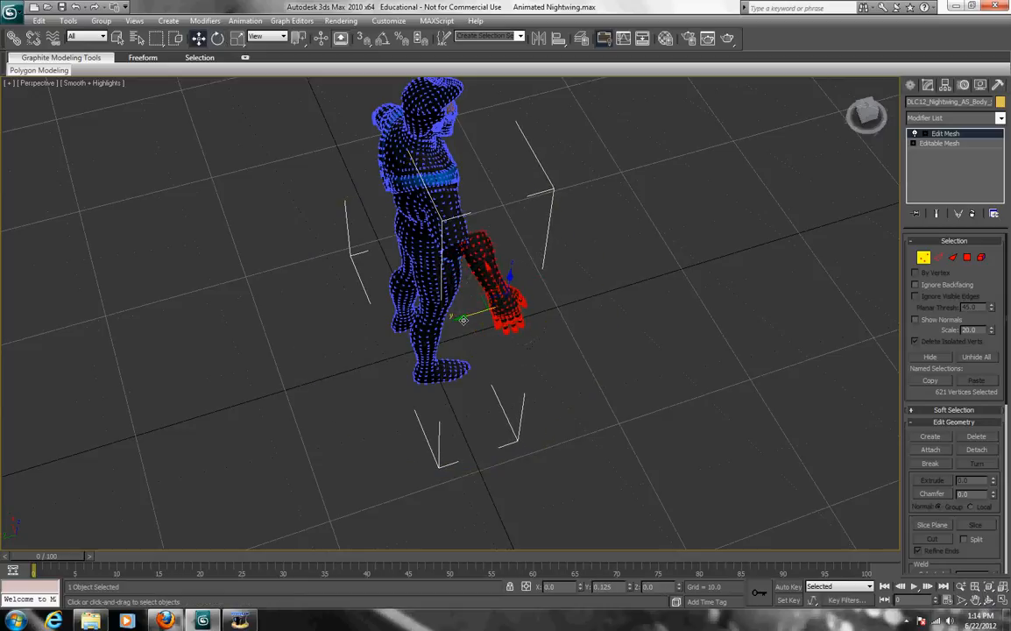
mouse_move(477, 326)
left_mouse_down()
mouse_move(453, 331)
mouse_move(471, 279)
mouse_move(476, 289)
left_mouse_up()
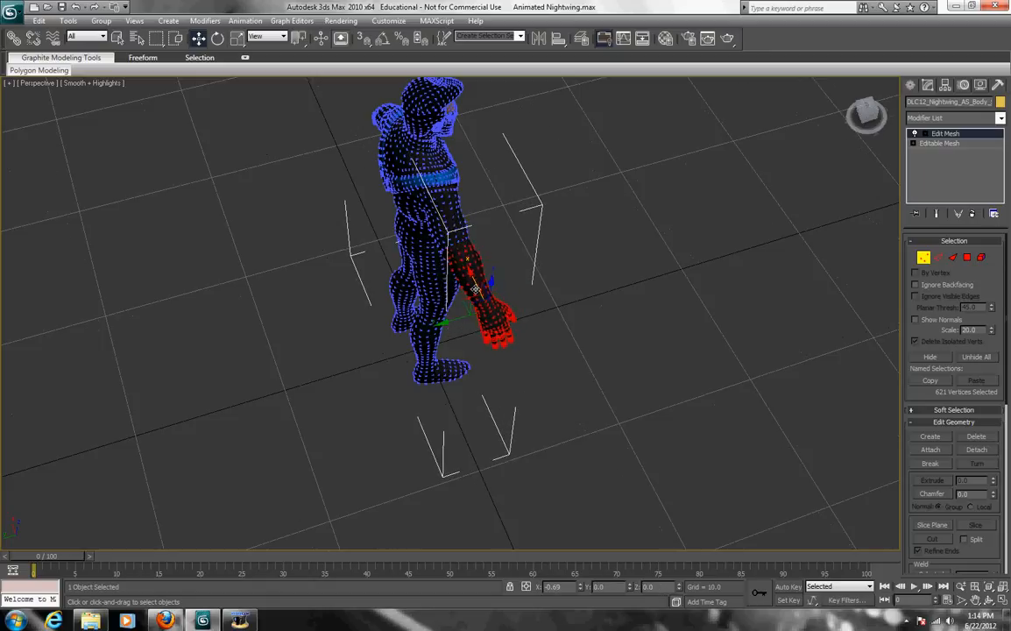
left_click_drag(475, 289, 480, 298)
left_click(1001, 599)
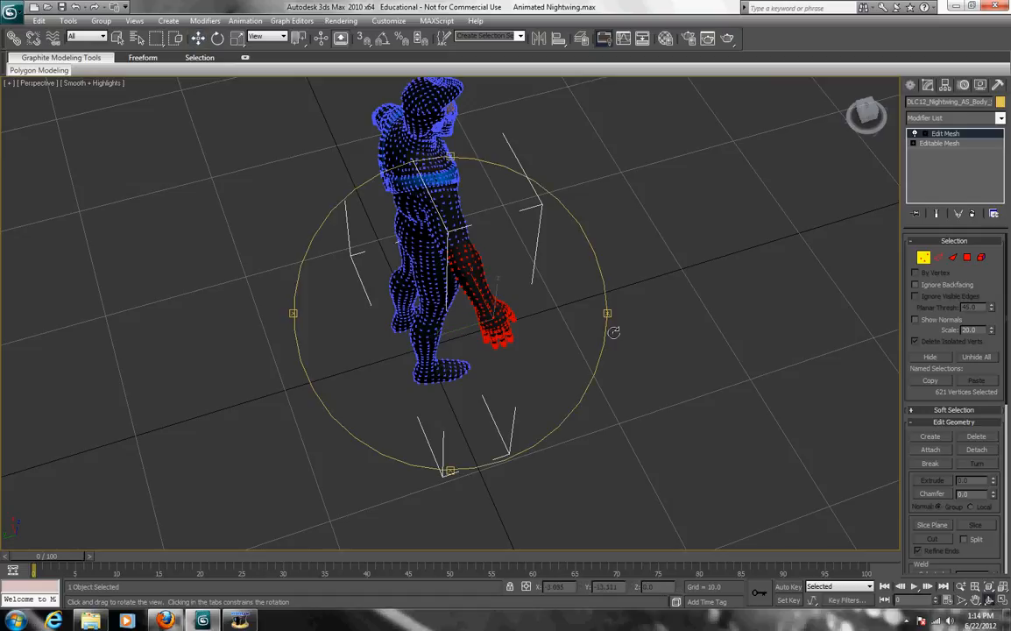
left_click_drag(548, 285, 462, 421)
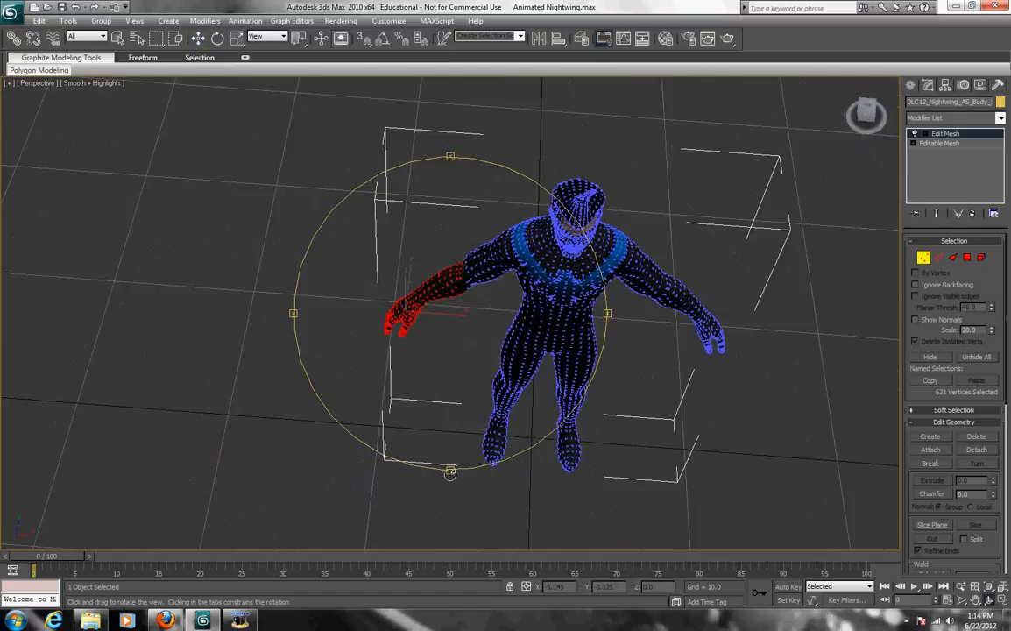
left_click_drag(449, 470, 445, 420)
left_click(925, 259)
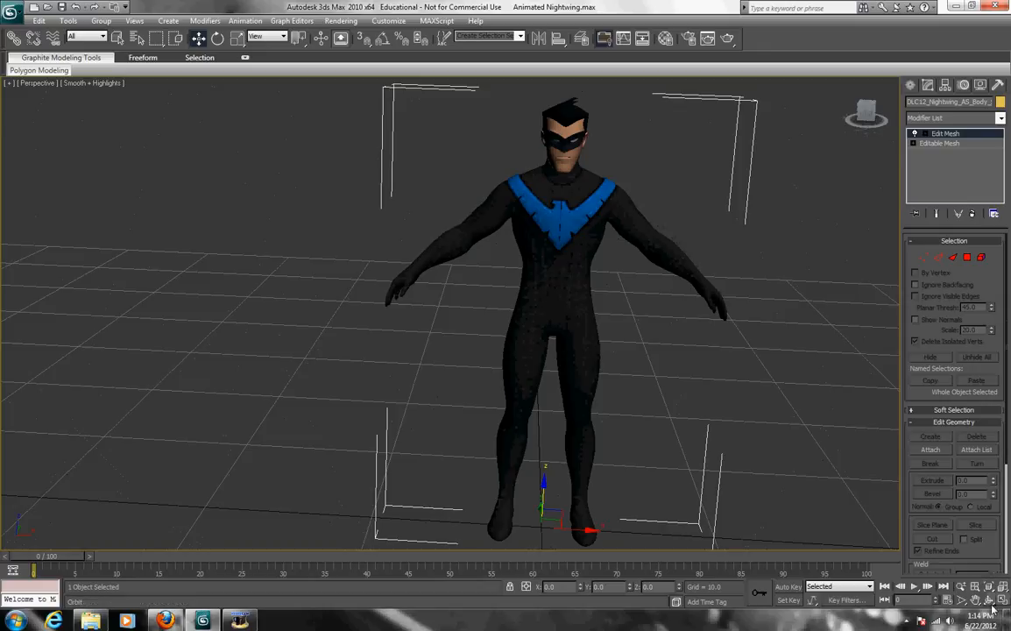
Step: Re-enter Vertex mode and undo the recent rotations via Edit > Undo Rotate
key("ctrl+r")
mouse_move(606, 311)
left_mouse_down()
mouse_move(450, 467)
mouse_move(458, 556)
mouse_move(464, 320)
left_mouse_up()
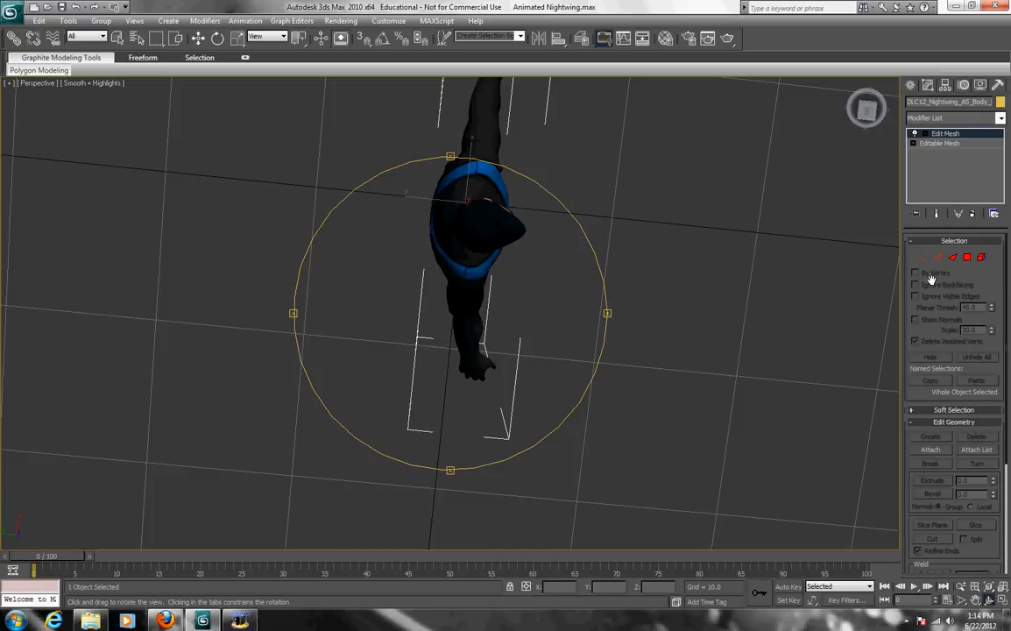
left_click(924, 258)
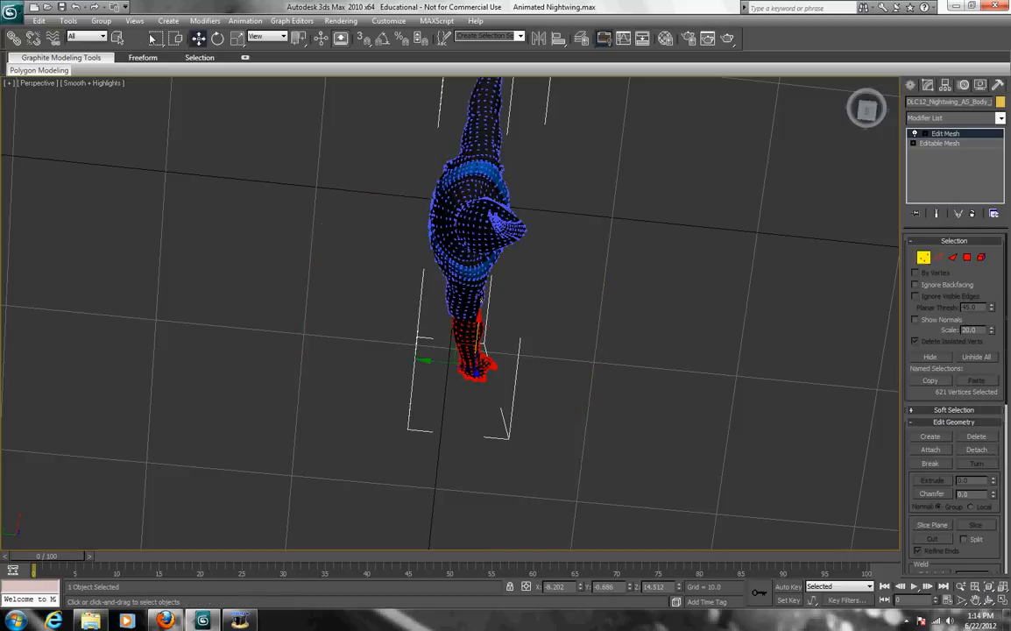
left_click(39, 21)
left_click(53, 32)
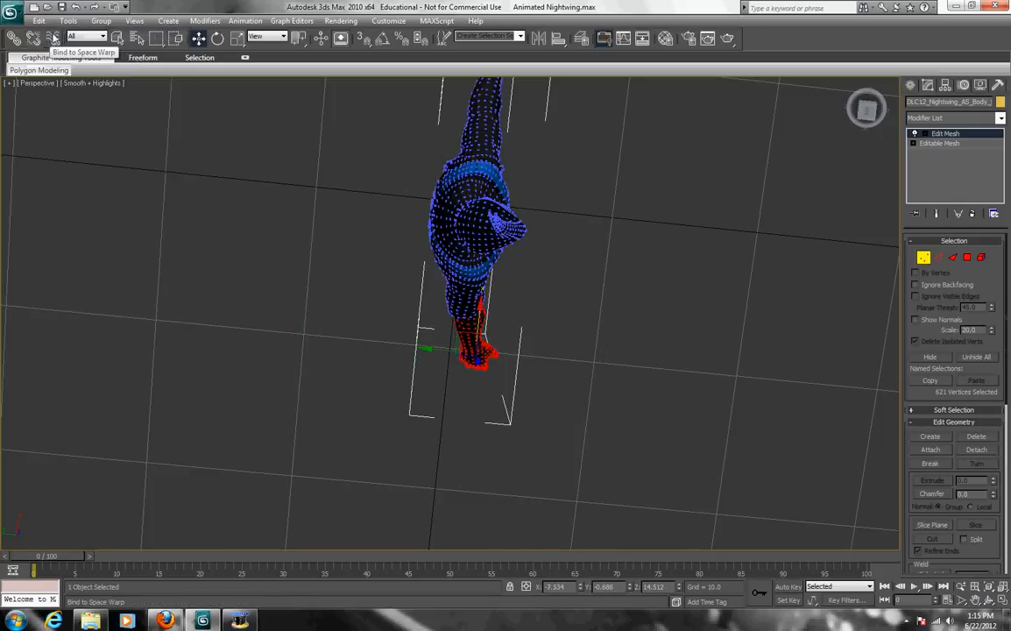
left_click(39, 21)
left_click(39, 21)
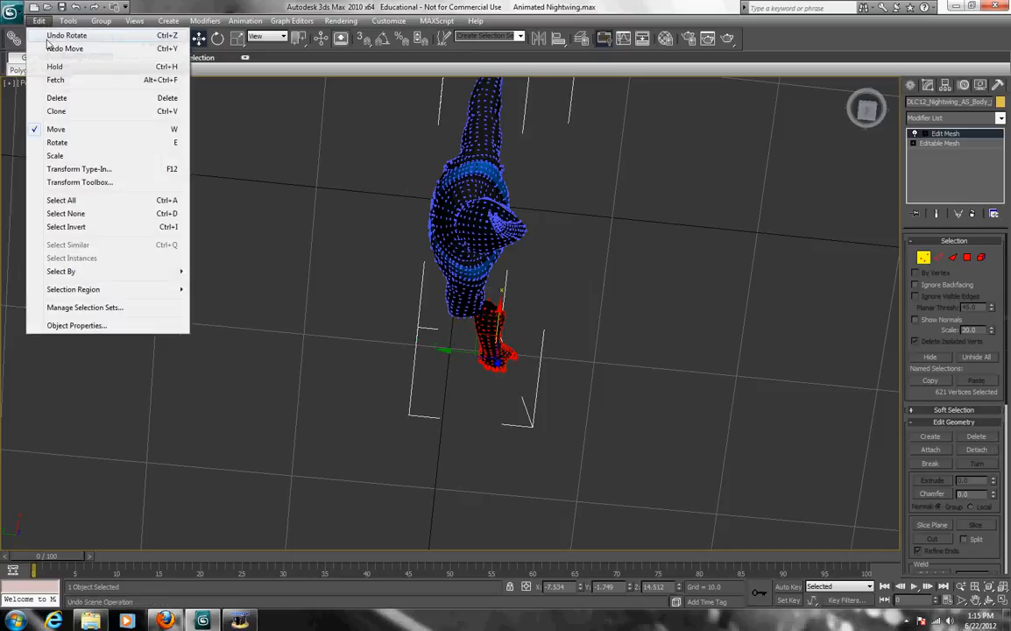
left_click(66, 35)
left_click(897, 537)
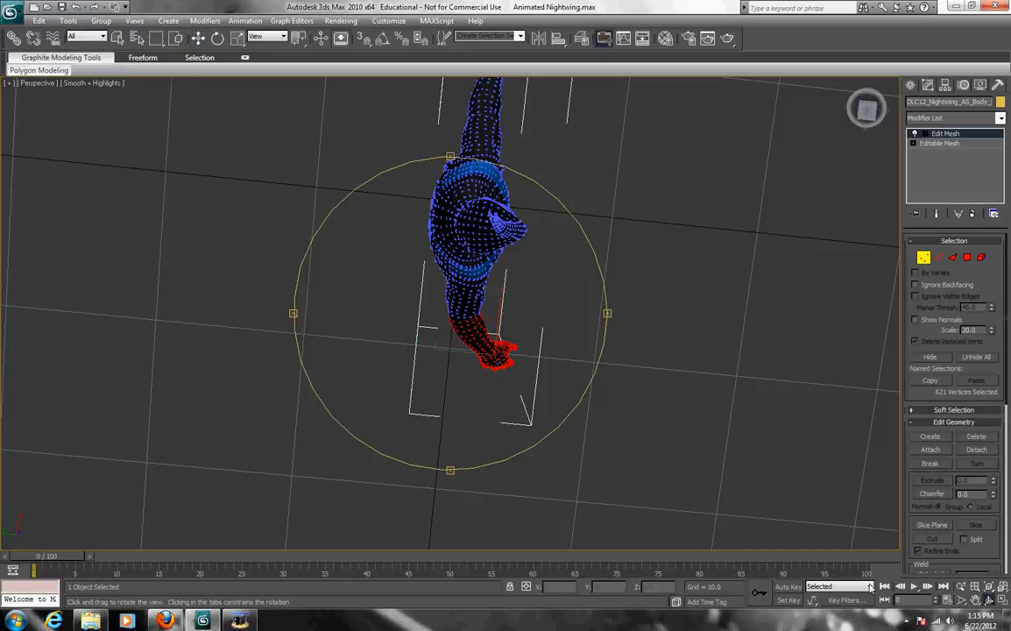
Step: Ctrl-marquee upper-arm vertices into the selection from a side view
mouse_move(408, 412)
left_mouse_down()
mouse_move(446, 426)
mouse_move(446, 464)
left_mouse_up()
left_click_drag(606, 312, 525, 324)
scroll(465, 328, "up", 2)
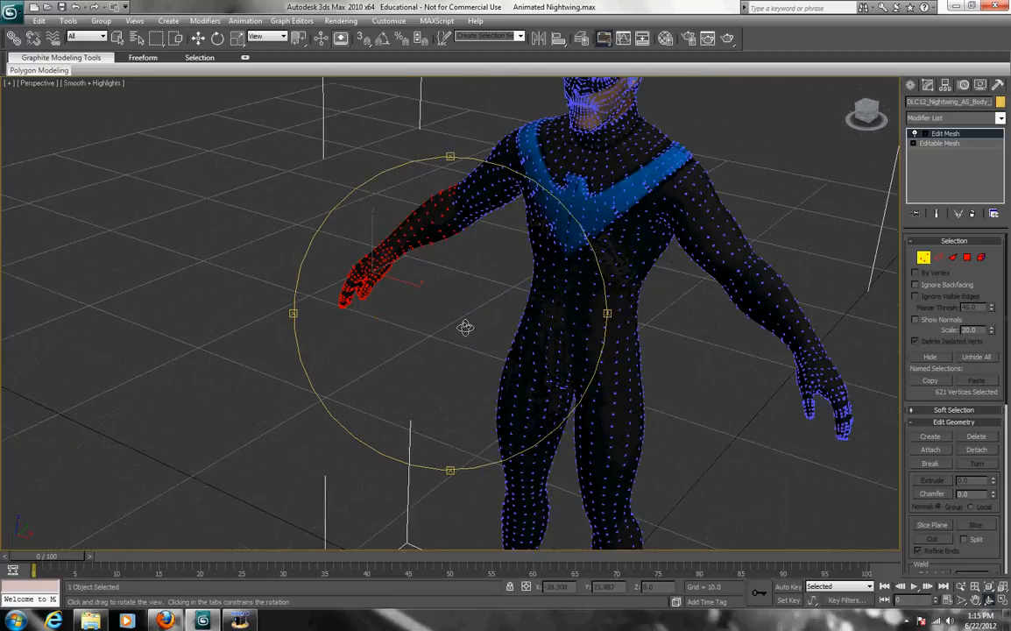
scroll(465, 328, "up", 2)
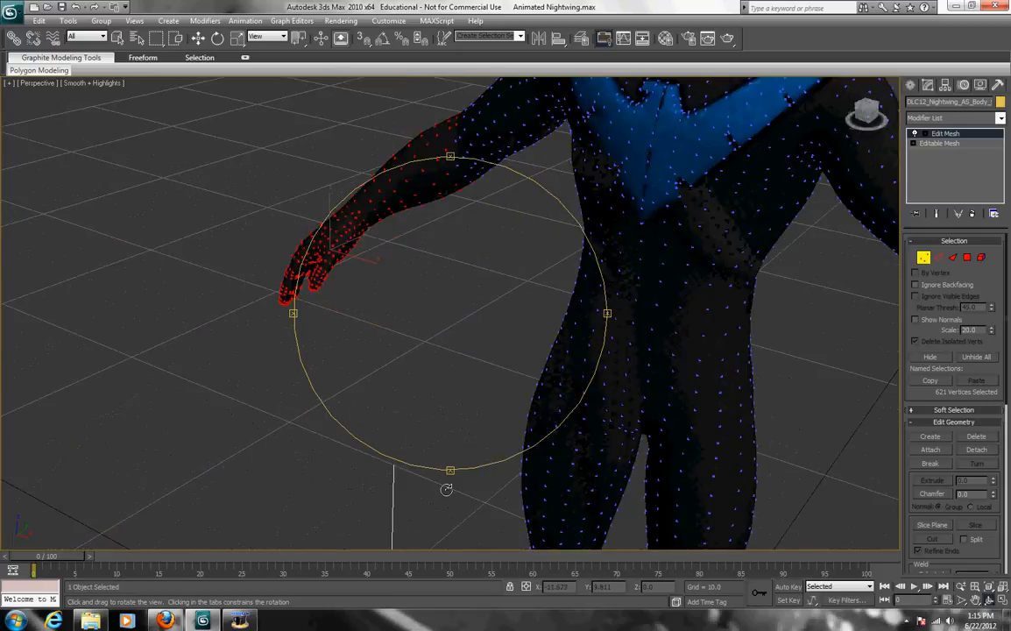
scroll(449, 469, "down", 2)
mouse_move(449, 469)
left_mouse_down()
mouse_move(464, 471)
mouse_move(473, 456)
left_mouse_up()
scroll(469, 473, "up", 2)
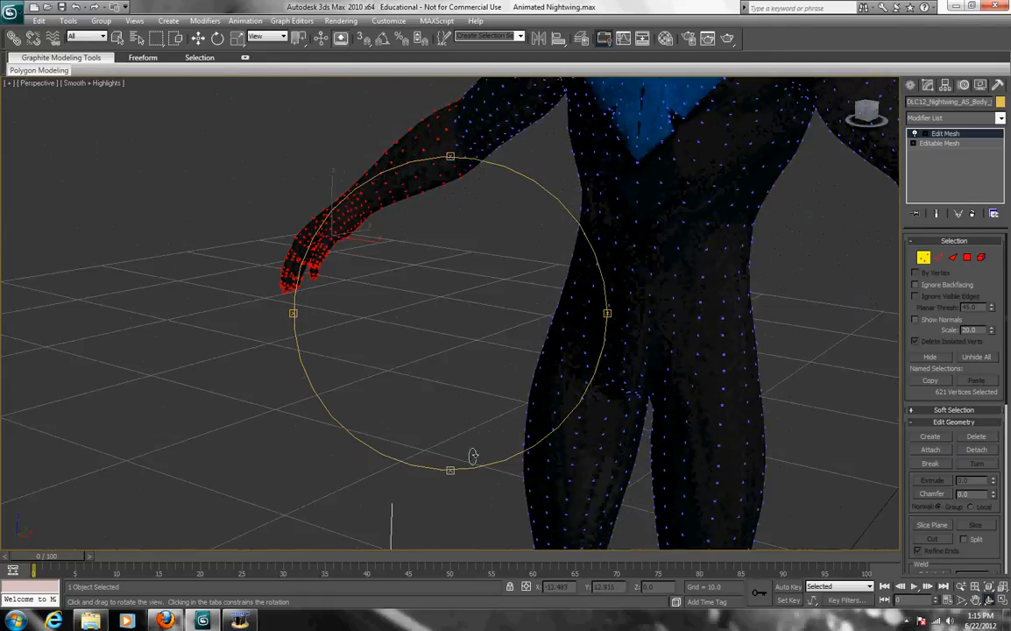
left_click(117, 37)
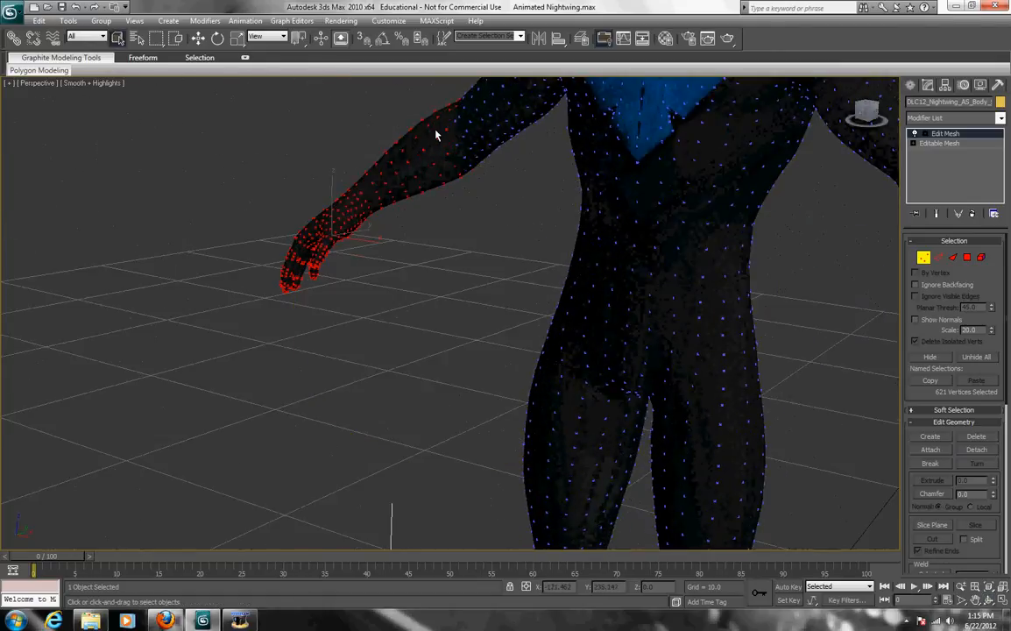
left_click_drag(426, 108, 456, 158, "ctrl")
left_click_drag(385, 98, 417, 148, "ctrl")
left_click_drag(441, 186, 416, 133, "ctrl")
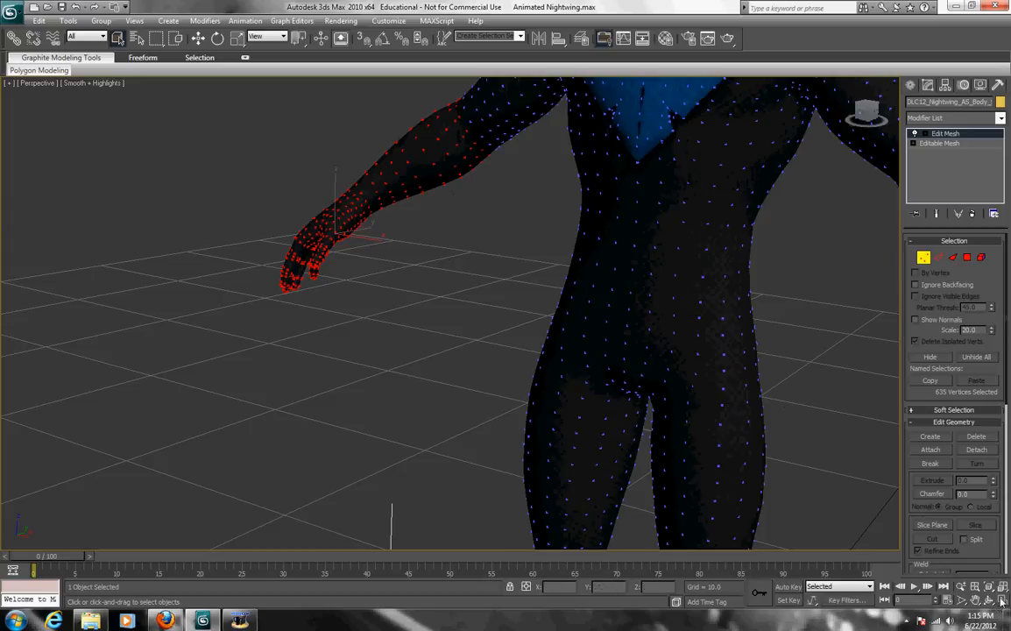
Step: Orbit around the arm, adding a missed vertex and deselecting a stray one
left_click(974, 601)
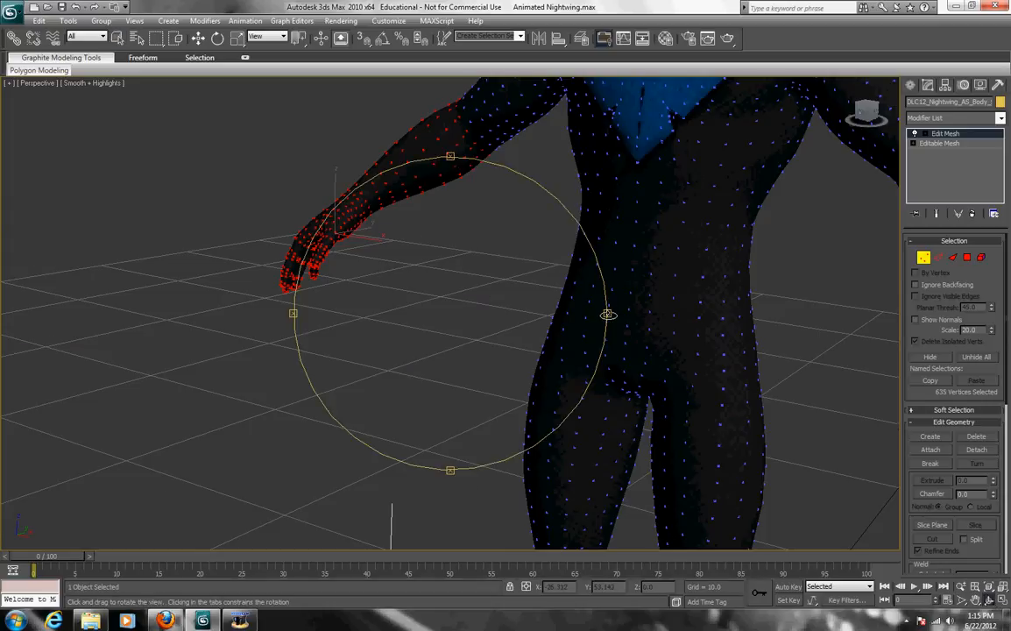
mouse_move(552, 280)
left_mouse_down()
mouse_move(854, 328)
mouse_move(921, 321)
left_mouse_up()
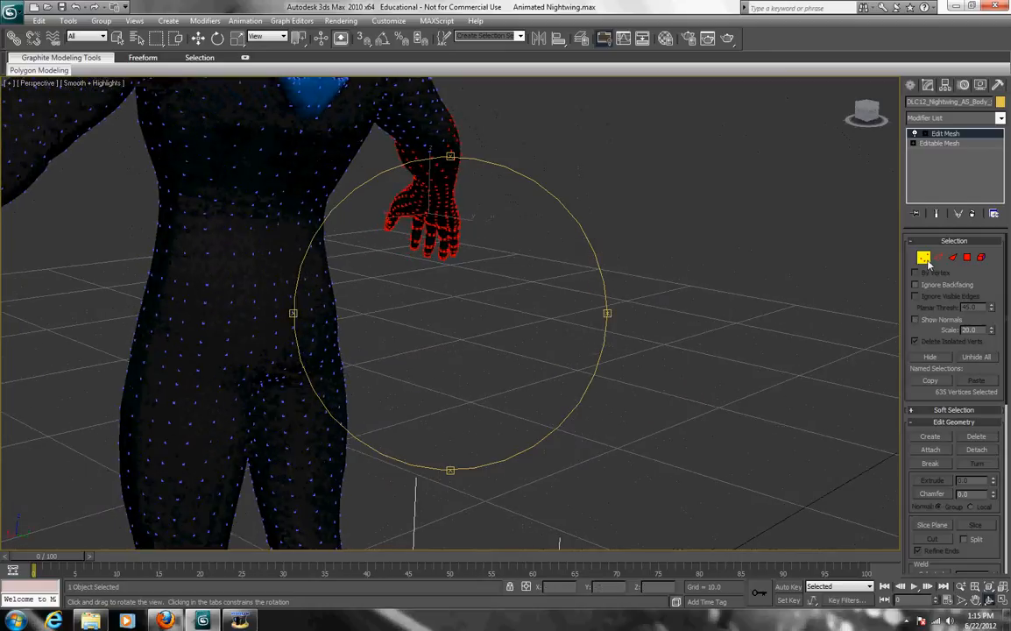
right_click(545, 159)
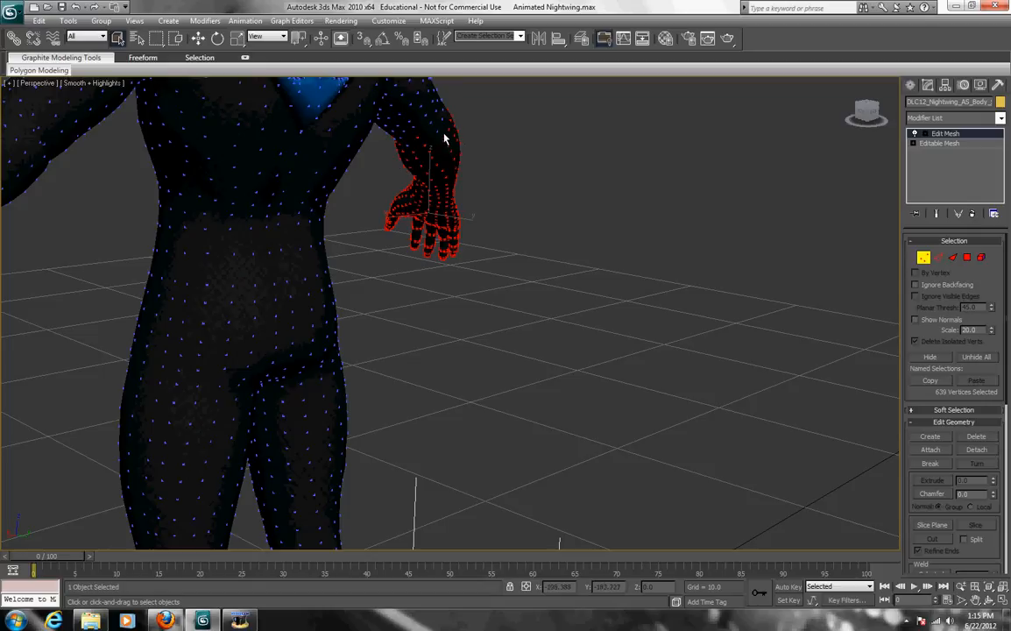
left_click(407, 151, "ctrl")
key("ctrl+r")
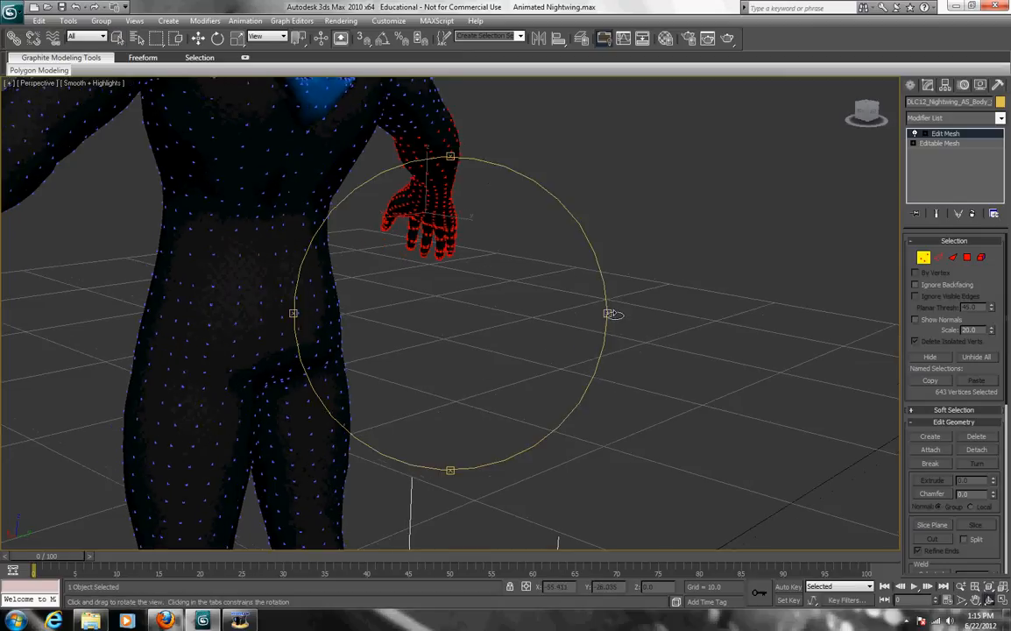
mouse_move(607, 313)
left_mouse_down()
mouse_move(755, 320)
mouse_move(694, 354)
mouse_move(732, 353)
left_mouse_up()
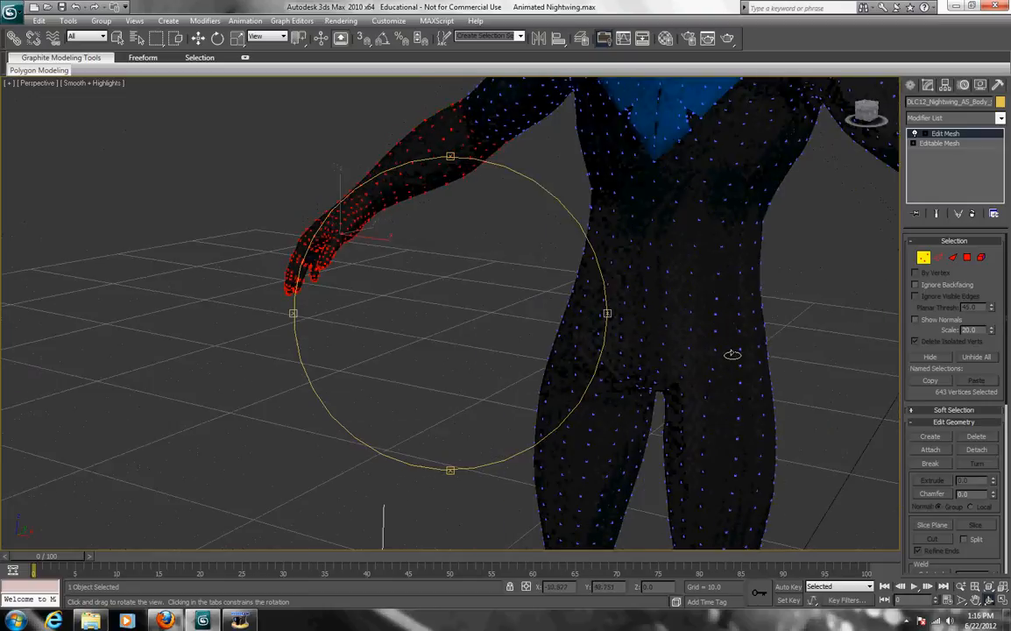
left_click_drag(448, 471, 458, 419)
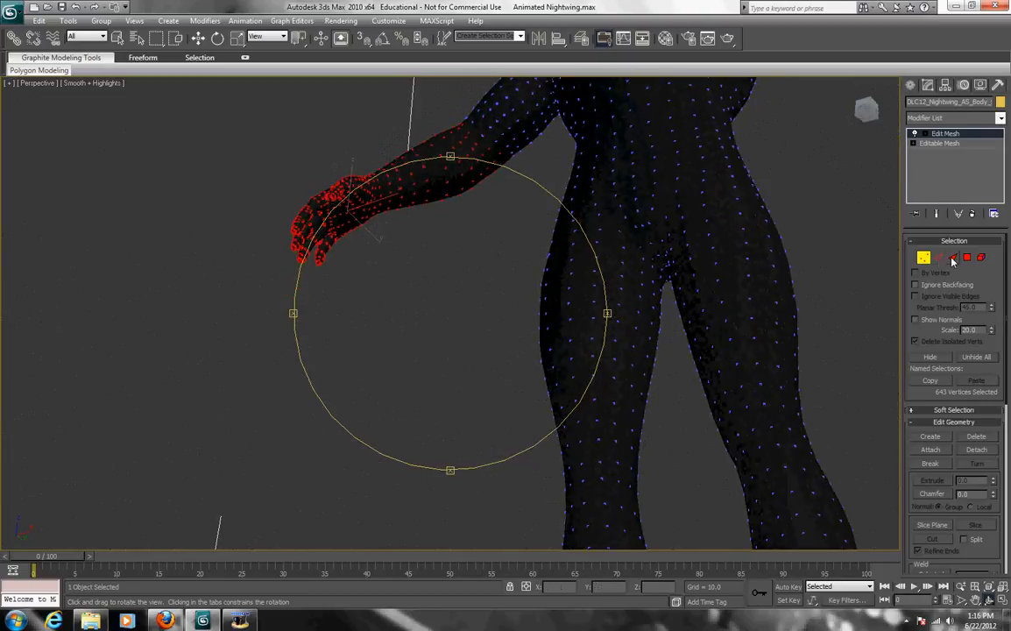
right_click(613, 307)
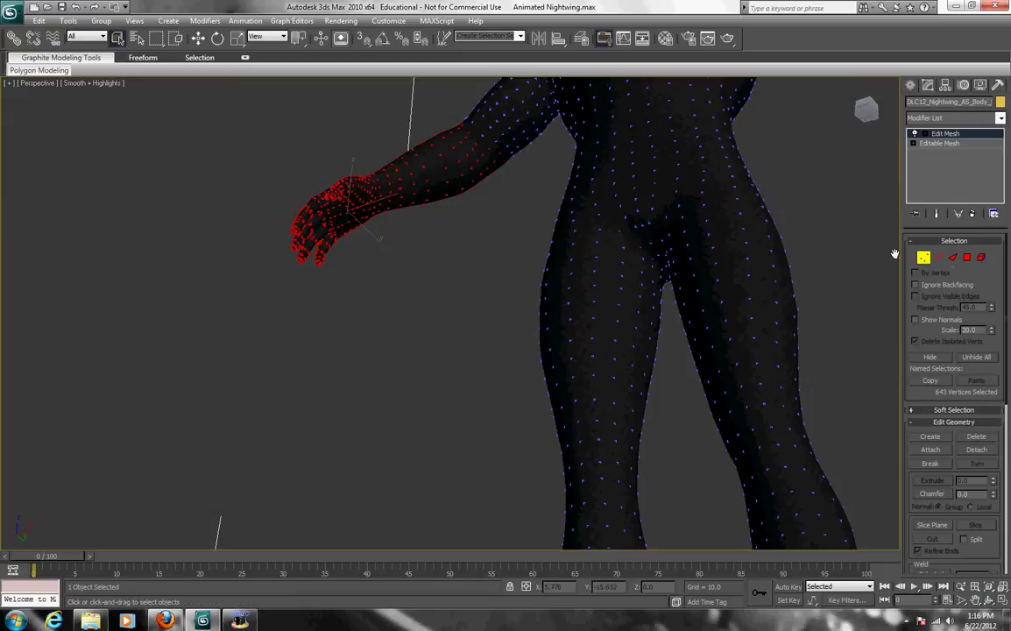
left_click(493, 158, "alt")
Step: Orbit behind the arm to verify the refined 637-vertex selection
key("ctrl+r")
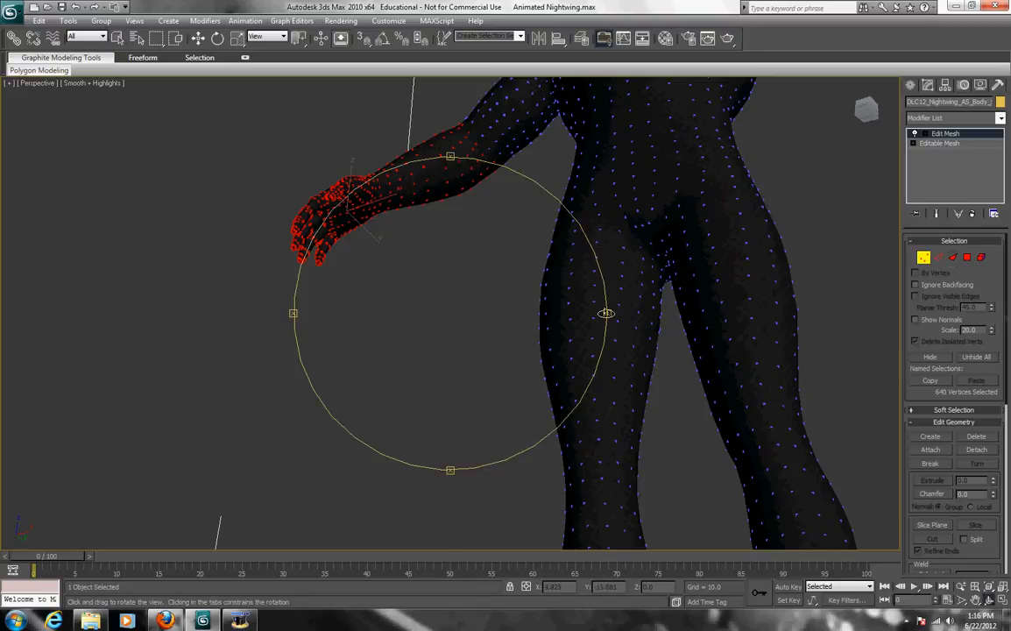
mouse_move(613, 311)
left_mouse_down()
mouse_move(881, 346)
mouse_move(863, 333)
left_mouse_up()
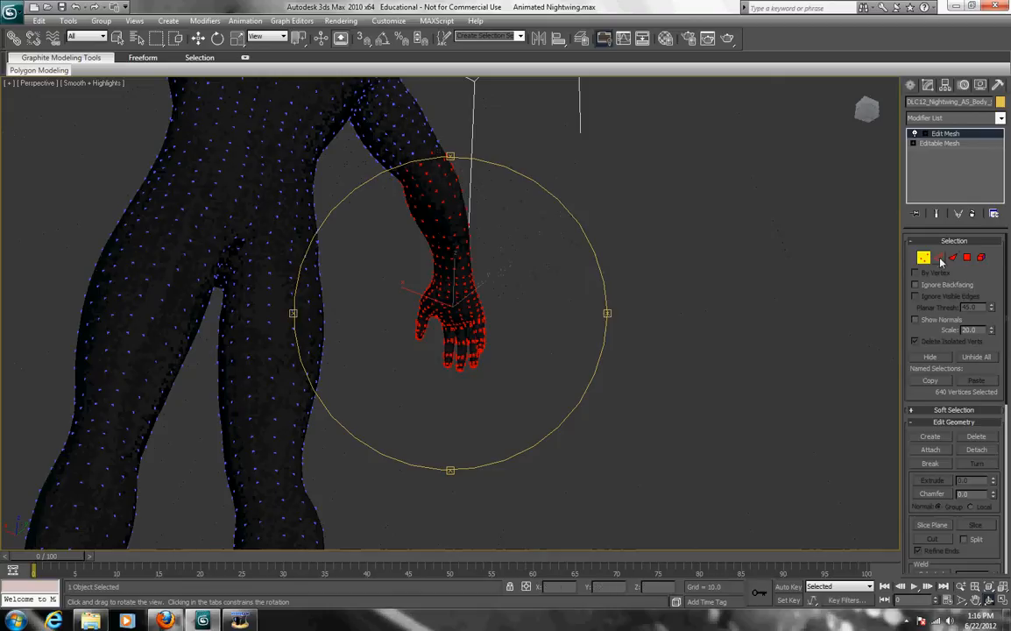
right_click(834, 230)
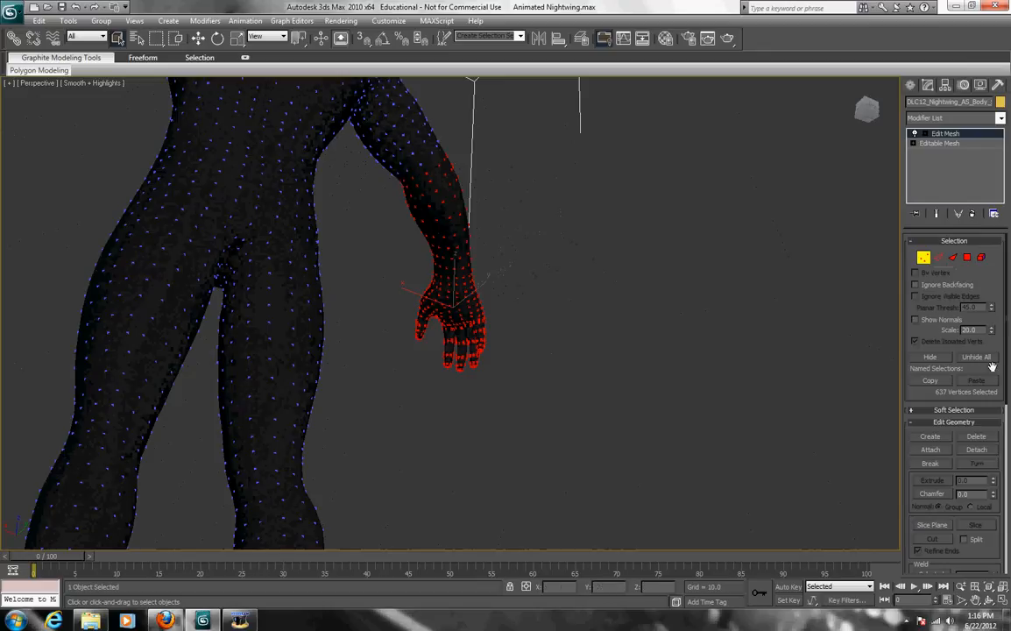
left_click(975, 586)
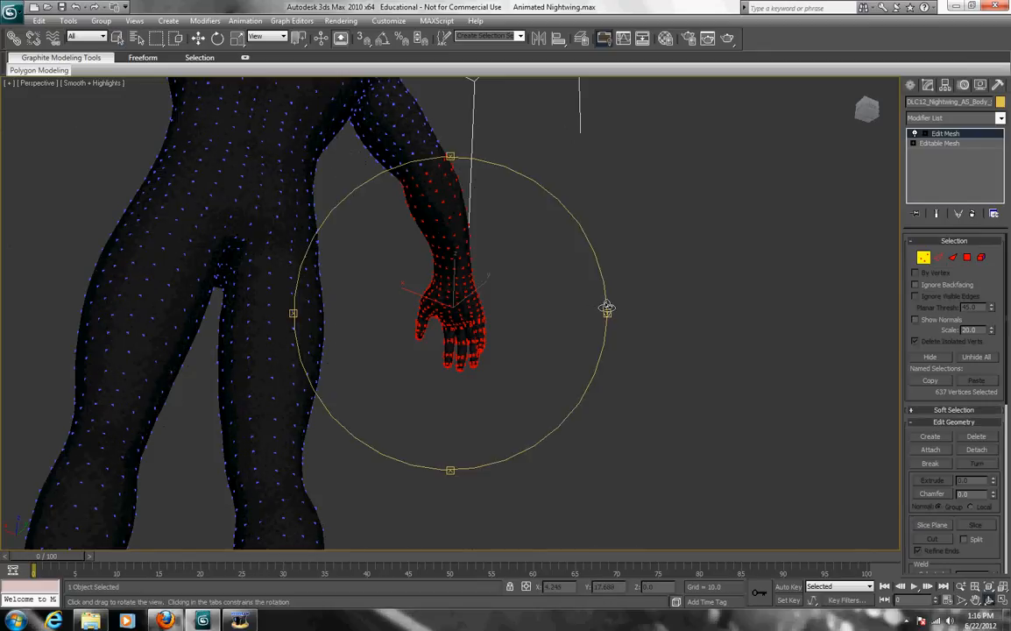
mouse_move(607, 312)
left_mouse_down()
mouse_move(455, 485)
mouse_move(582, 378)
left_mouse_up()
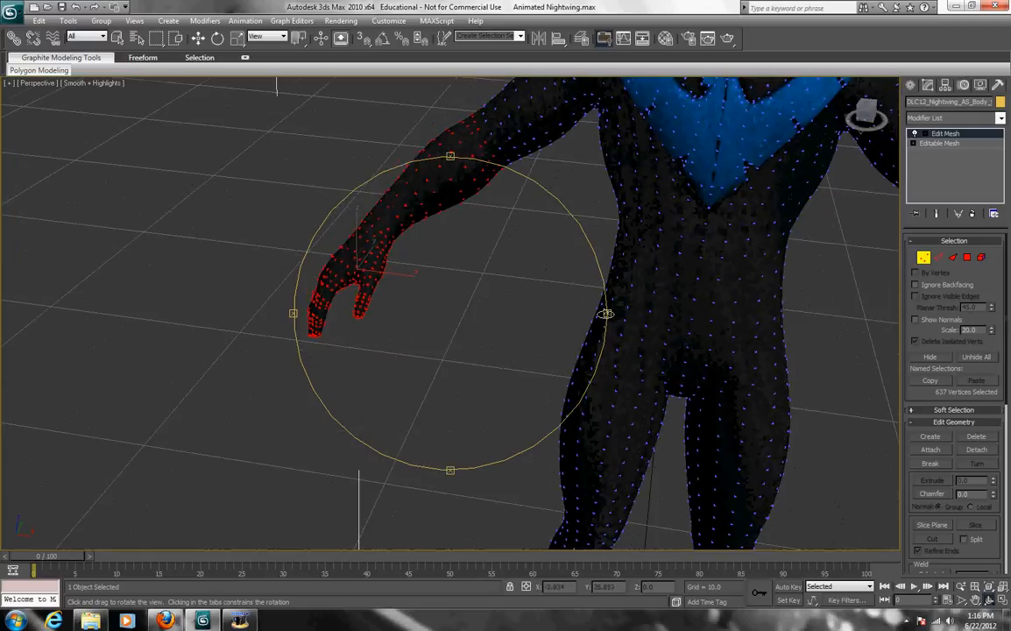
left_click_drag(613, 298, 714, 313)
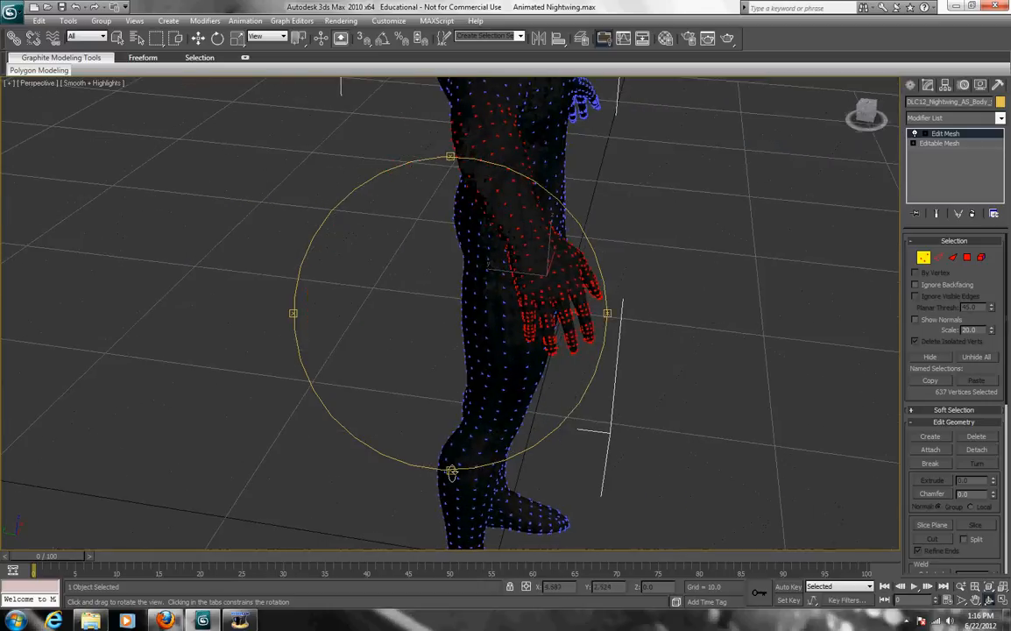
left_click_drag(411, 421, 448, 344)
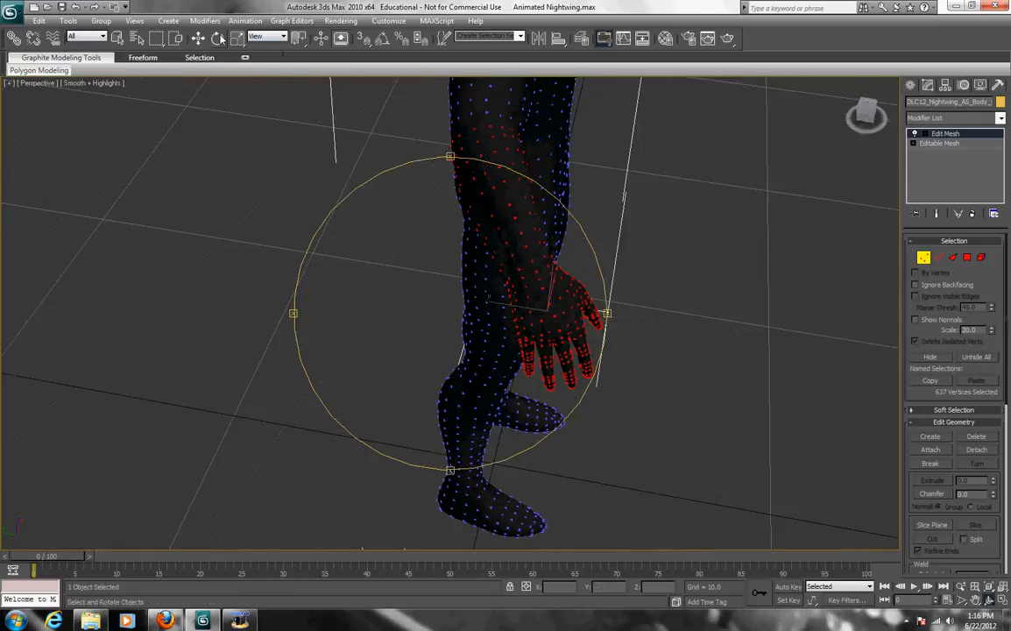
left_click(199, 37)
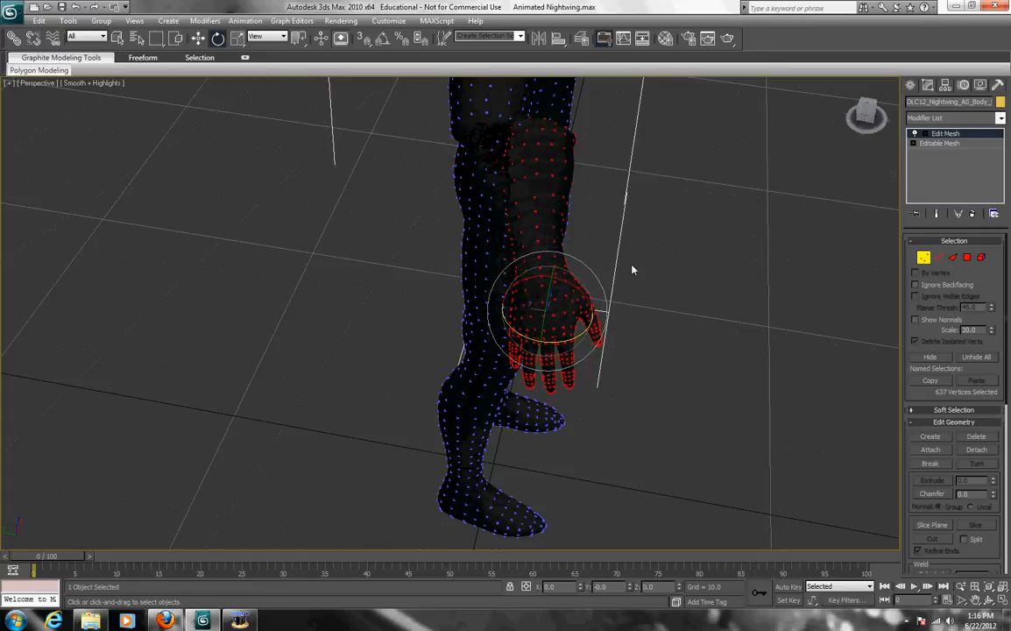
left_click(200, 37)
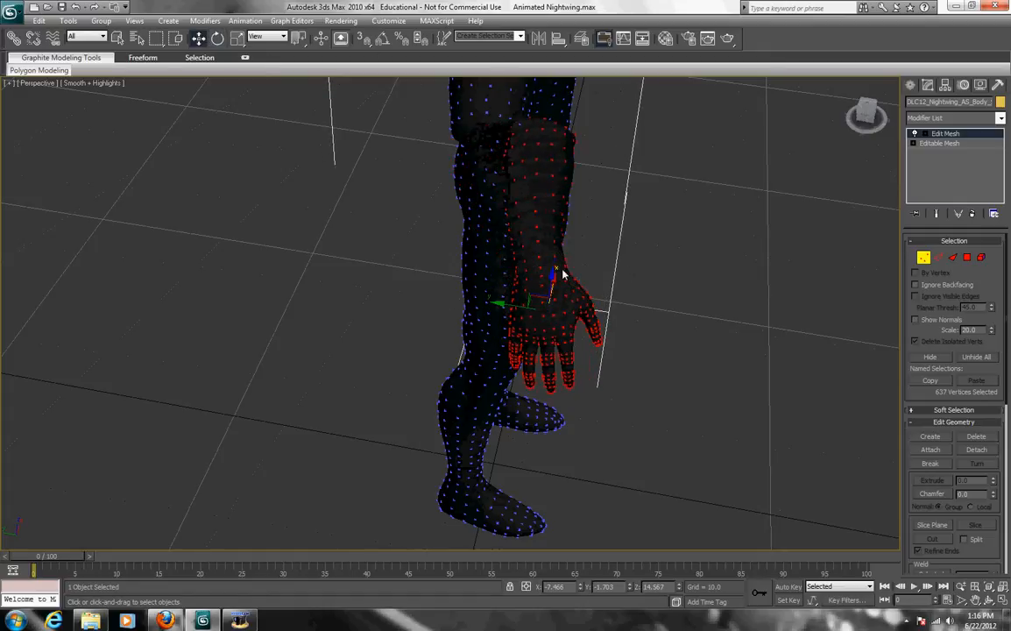
mouse_move(554, 282)
left_mouse_down()
mouse_move(548, 309)
mouse_move(456, 330)
mouse_move(488, 294)
left_mouse_up()
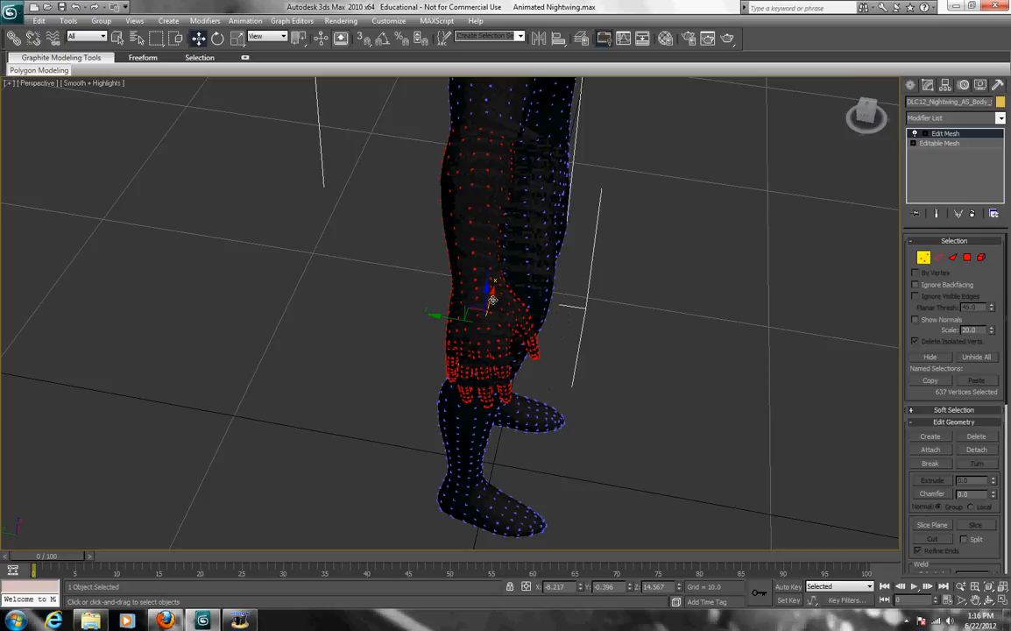
left_click_drag(492, 301, 491, 300)
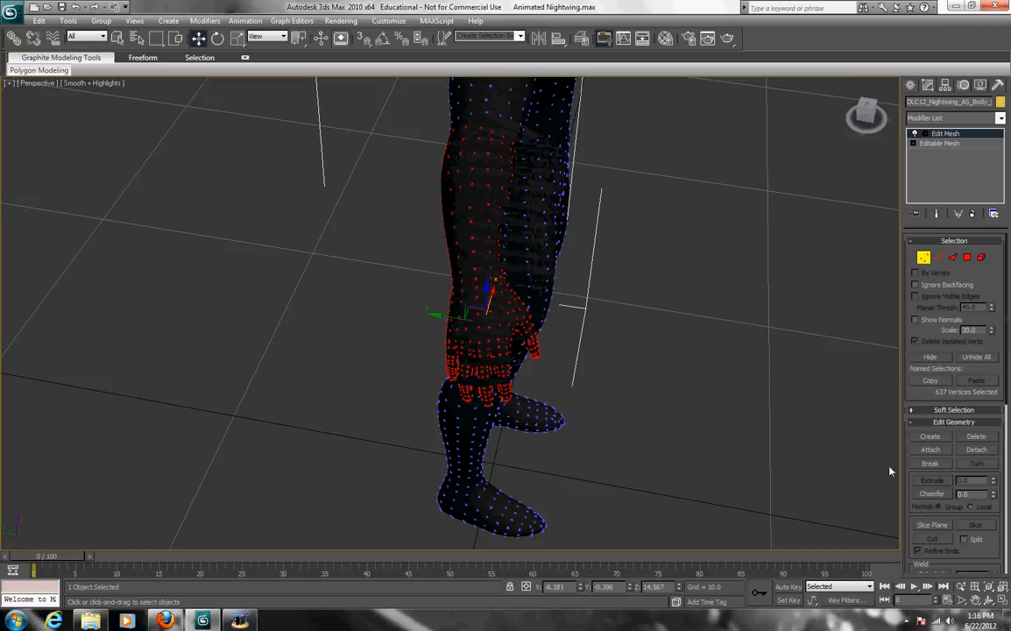
left_click(987, 601)
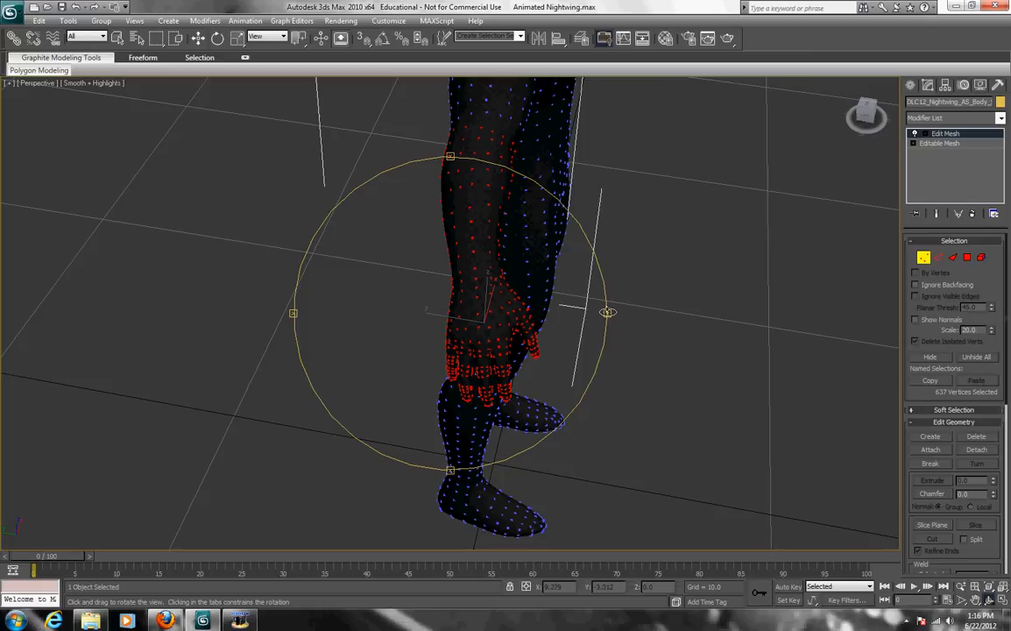
left_click_drag(607, 312, 586, 326)
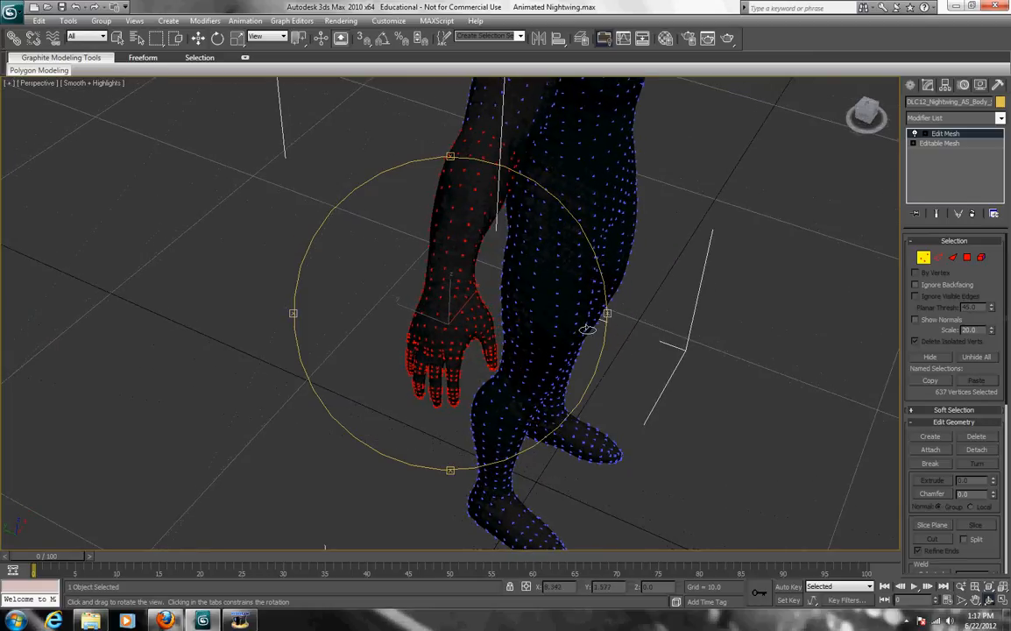
mouse_move(587, 325)
left_mouse_down()
mouse_move(593, 334)
mouse_move(613, 315)
mouse_move(493, 305)
mouse_move(557, 305)
mouse_move(433, 311)
mouse_move(492, 307)
left_mouse_up()
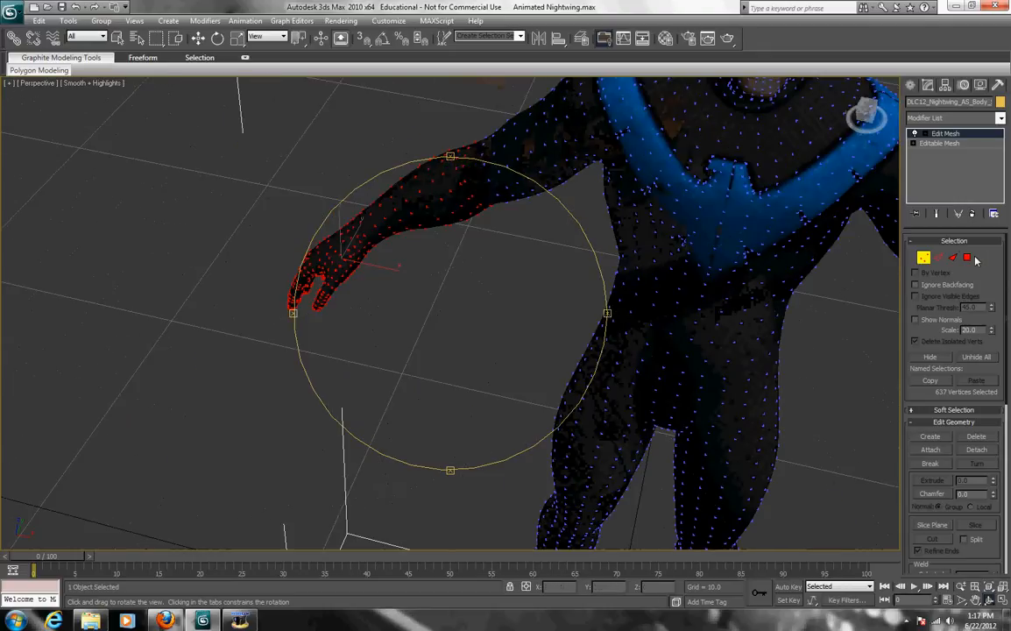
left_click(930, 263)
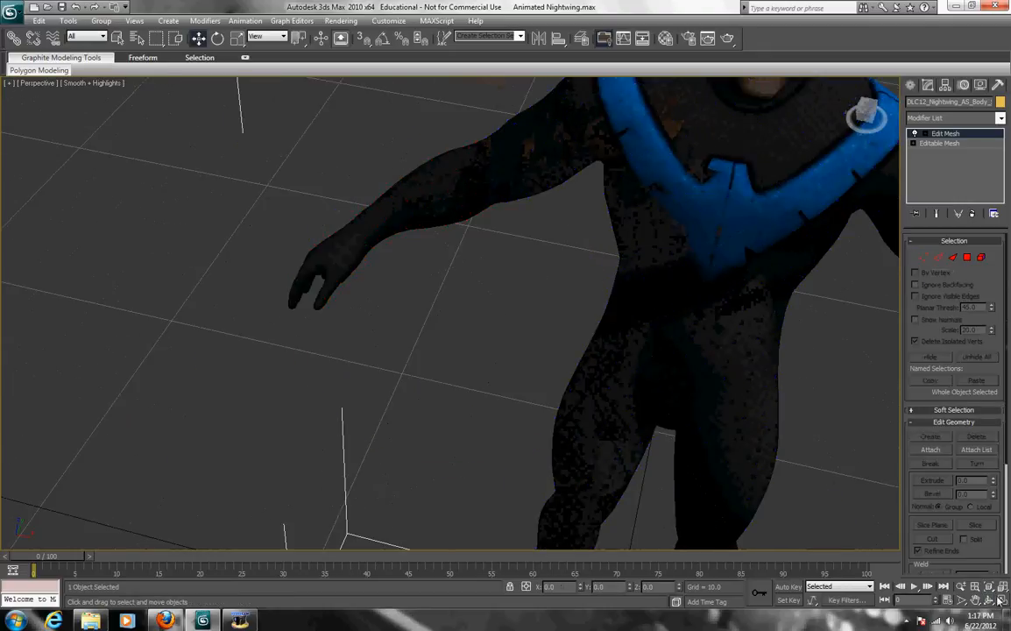
left_click_drag(569, 306, 721, 331)
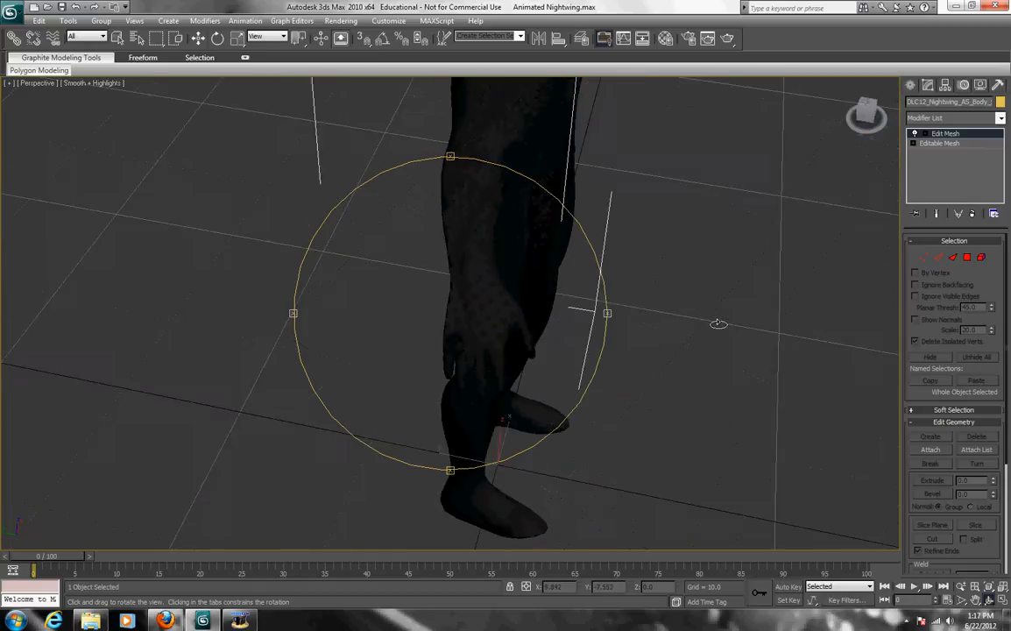
mouse_move(451, 471)
left_mouse_down()
mouse_move(459, 533)
mouse_move(457, 418)
mouse_move(478, 412)
left_mouse_up()
left_click_drag(604, 311, 519, 326)
key("z")
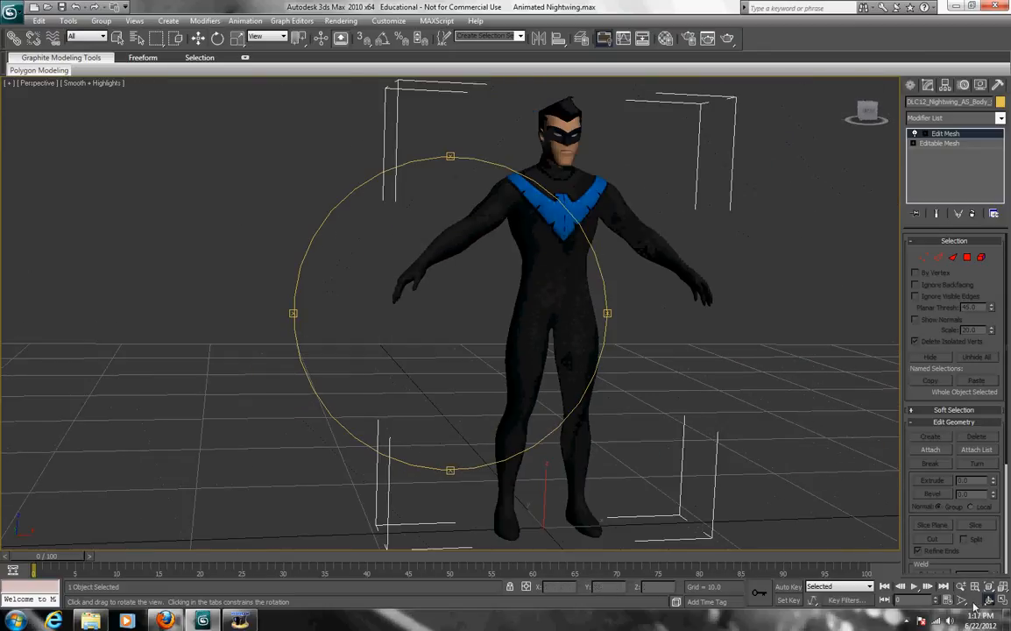
left_click(974, 600)
mouse_move(709, 363)
left_mouse_down()
mouse_move(543, 351)
mouse_move(552, 396)
mouse_move(566, 391)
left_mouse_up()
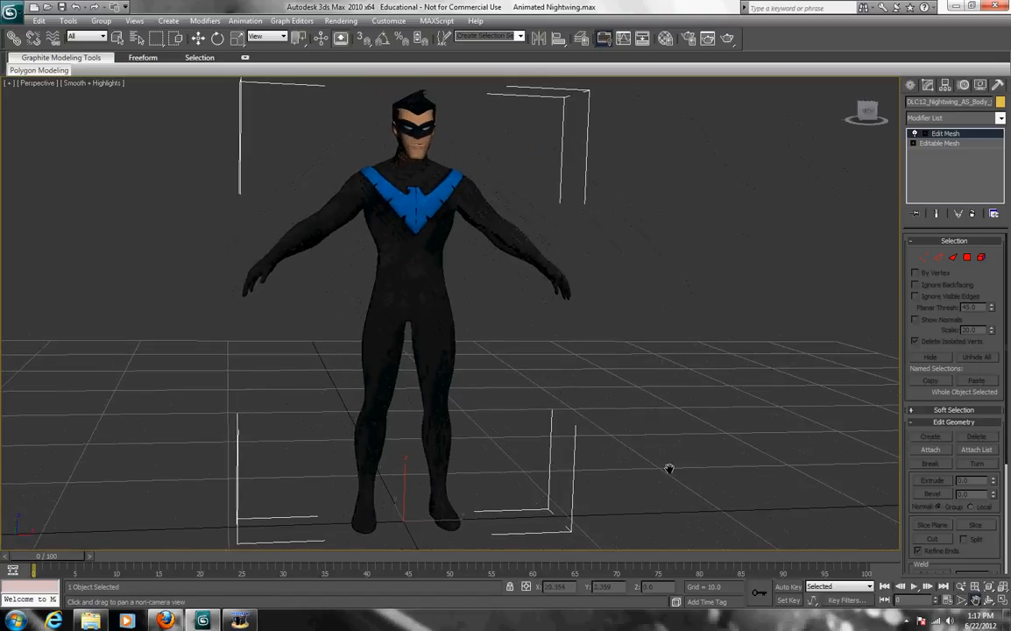
left_click(990, 601)
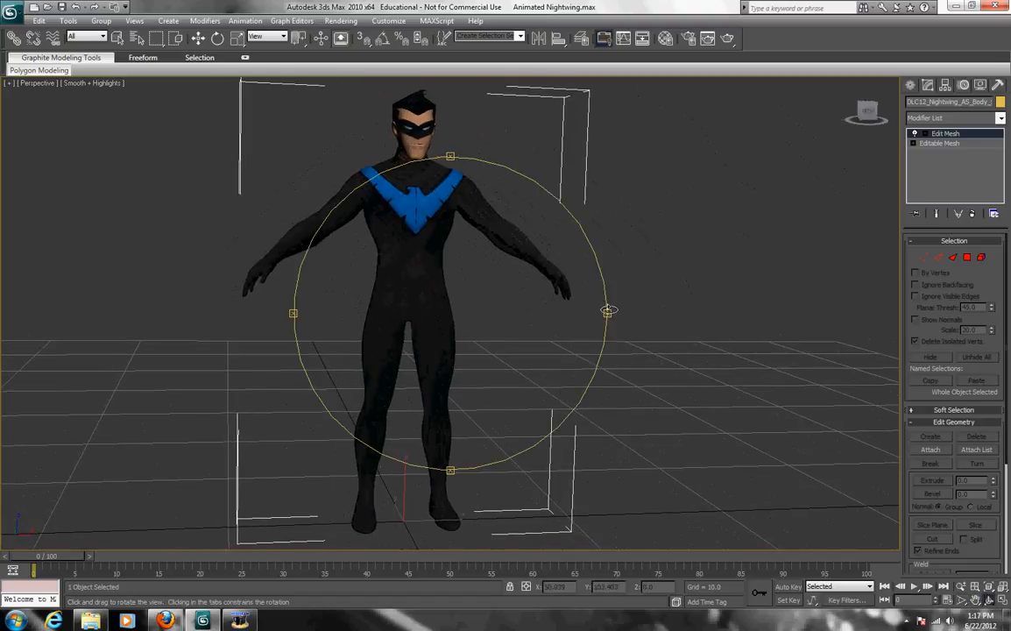
mouse_move(608, 314)
left_mouse_down()
mouse_move(438, 340)
mouse_move(597, 401)
left_mouse_up()
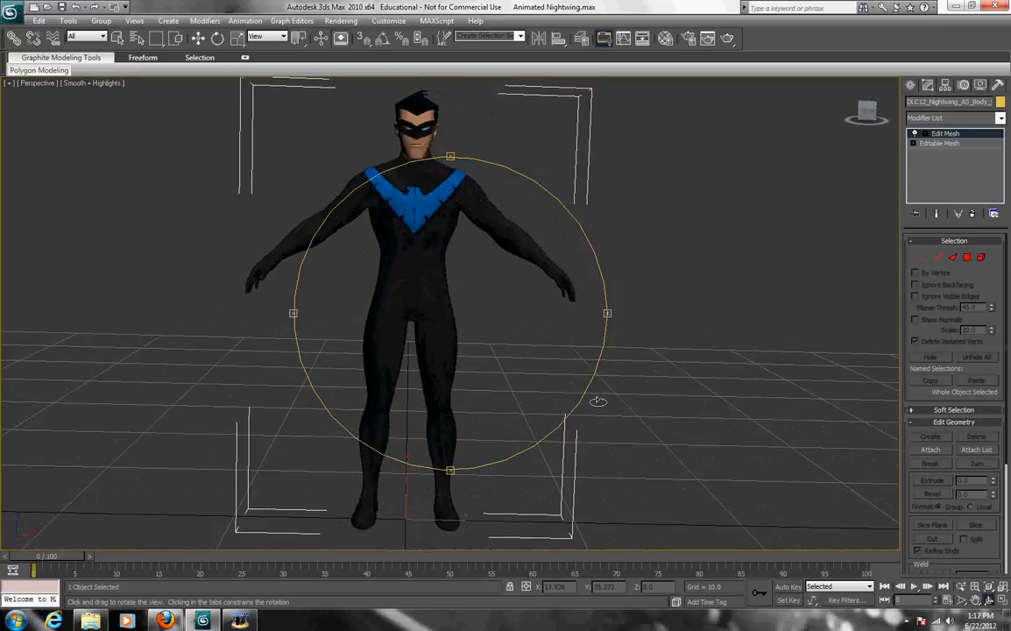
left_click(924, 257)
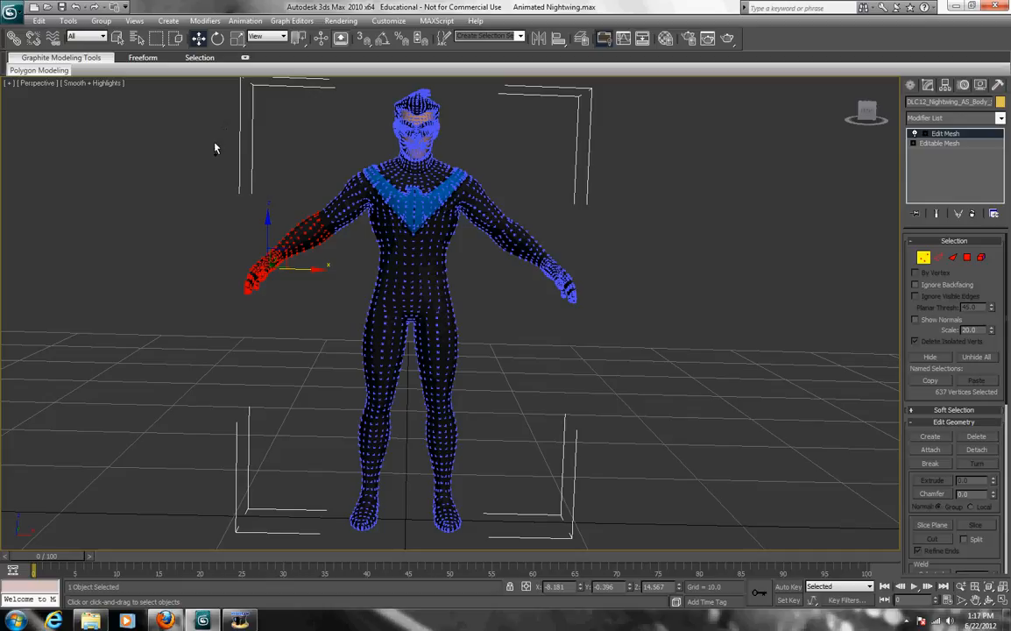
Step: Ctrl-marquee the arm vertices up into the shoulder and add a shoulder vertex
left_click_drag(221, 125, 354, 294)
left_click_drag(333, 189, 362, 276, "ctrl")
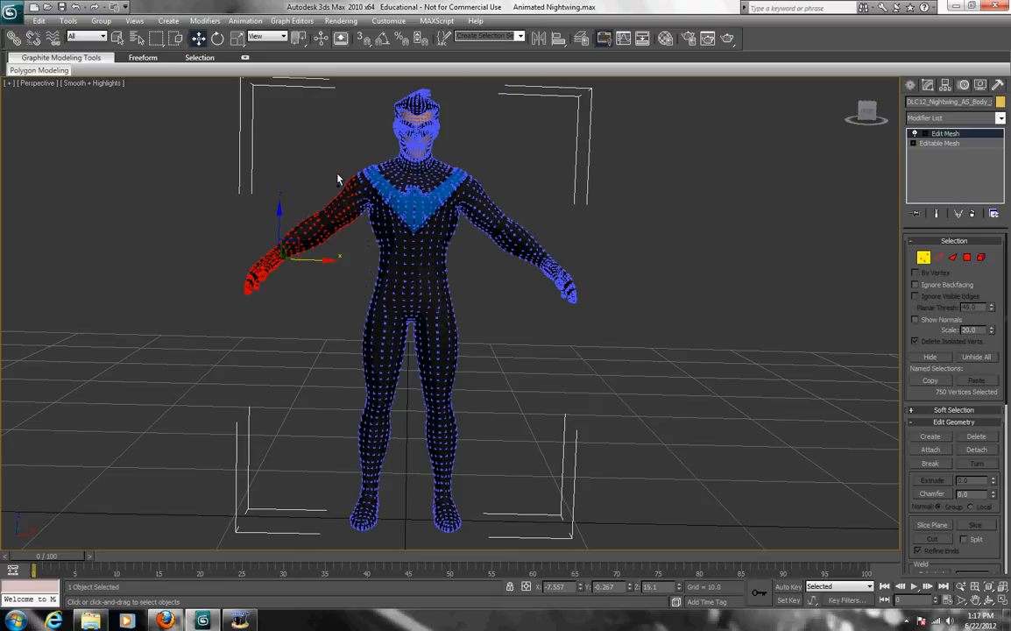
left_click_drag(319, 153, 367, 194, "ctrl")
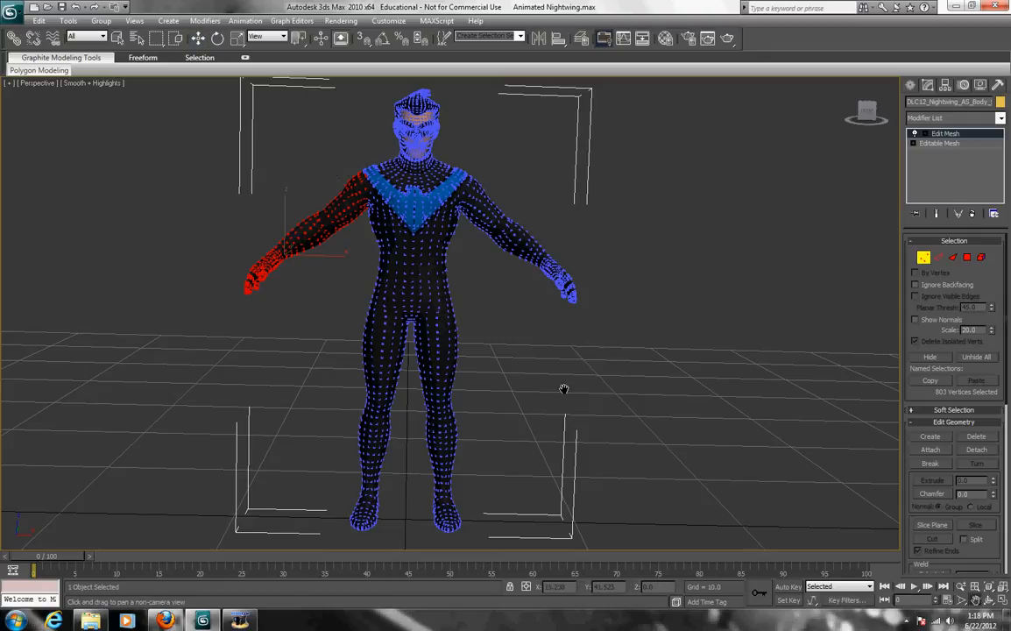
scroll(420, 289, "up", 2)
mouse_move(420, 289)
middle_mouse_down()
mouse_move(491, 377)
mouse_move(439, 329)
mouse_move(419, 359)
middle_mouse_up()
scroll(473, 362, "up", 2)
scroll(490, 377, "up", 2)
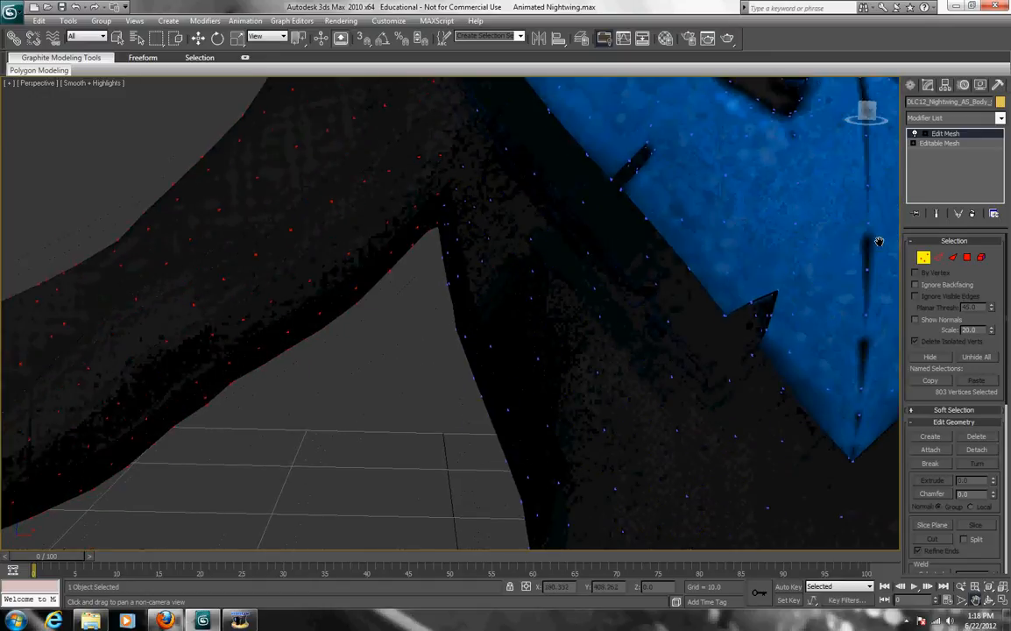
key("w")
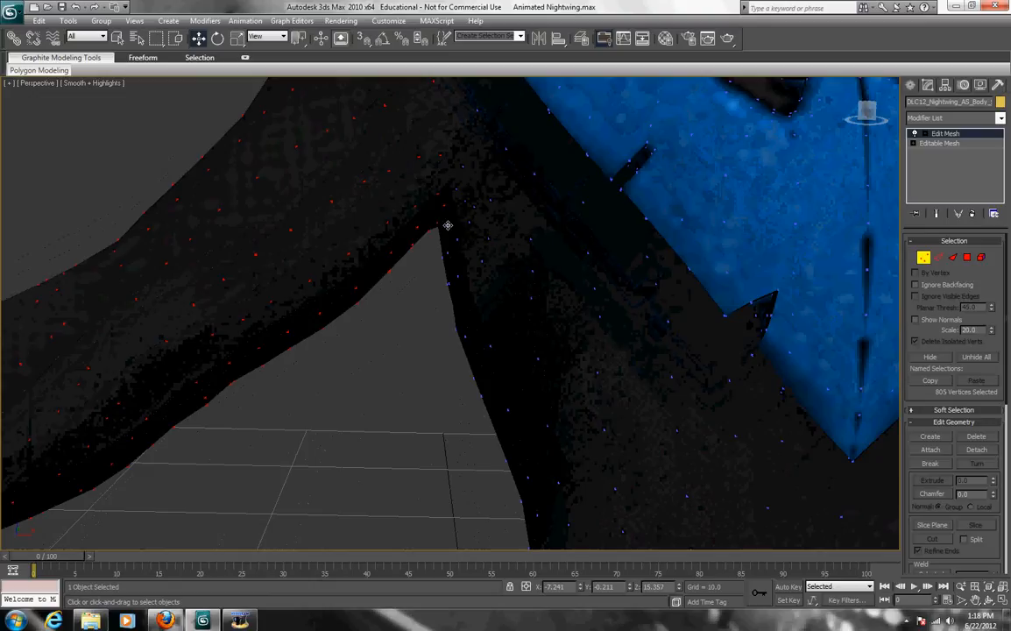
left_click(448, 224, "ctrl")
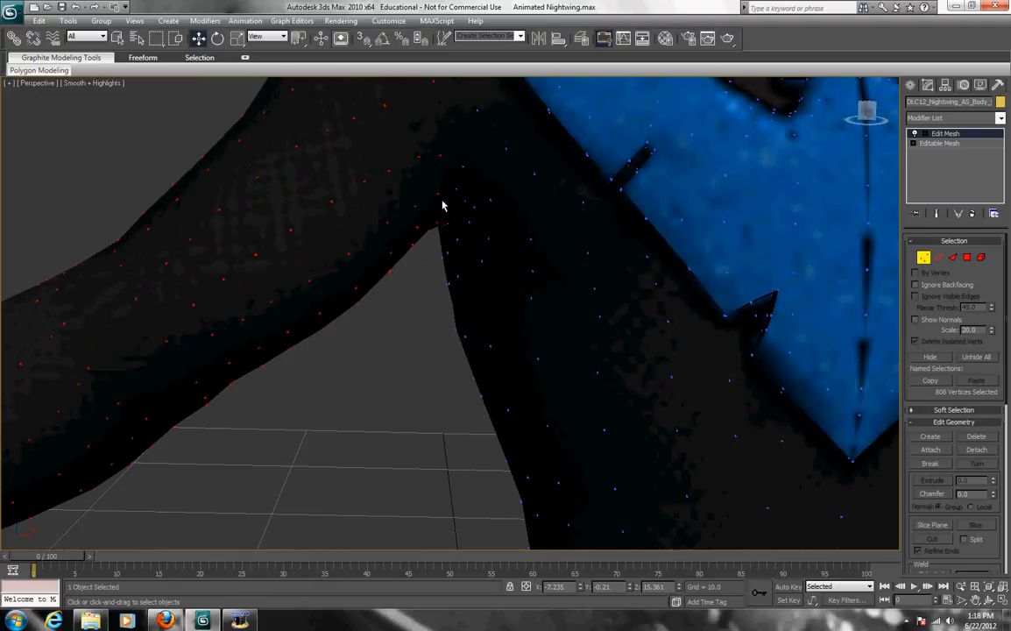
Step: Check the shoulder selection edge and remove two stray vertices, reaching 800 selected
left_click(978, 599)
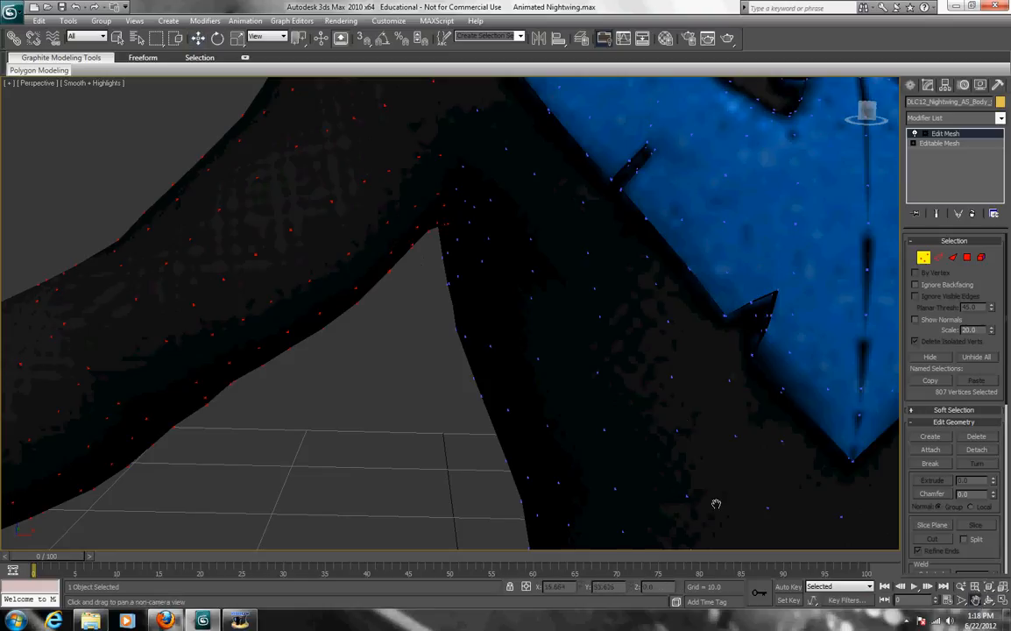
left_click_drag(645, 299, 679, 517)
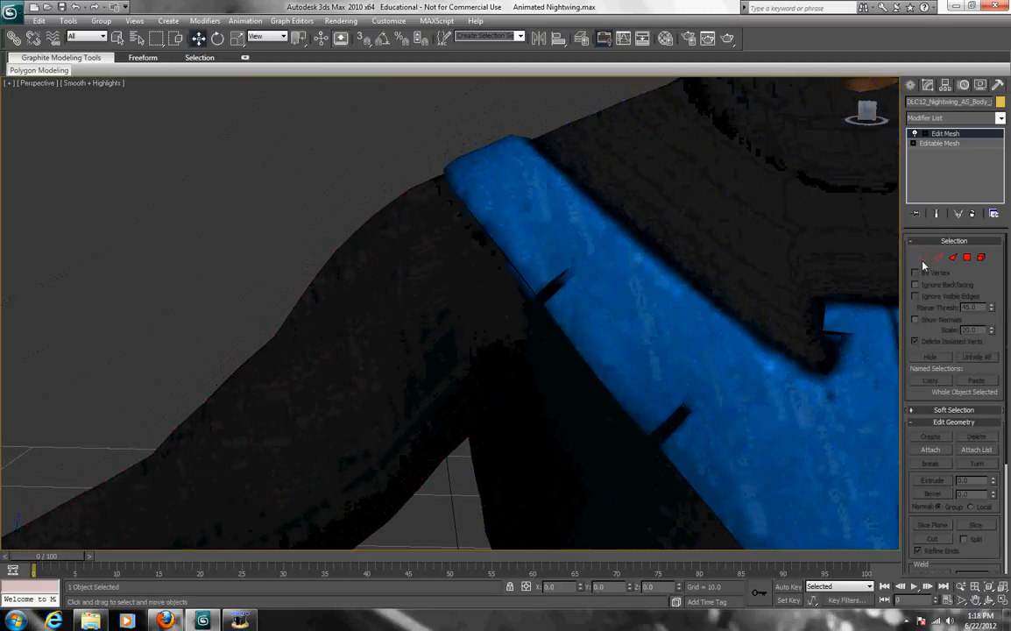
right_click(553, 226)
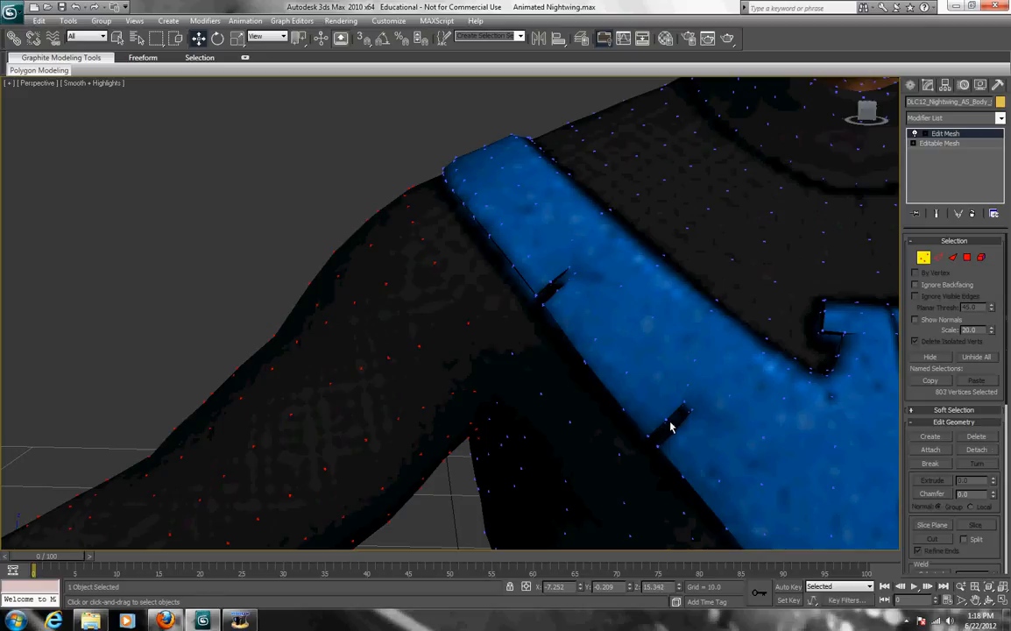
left_click(987, 601)
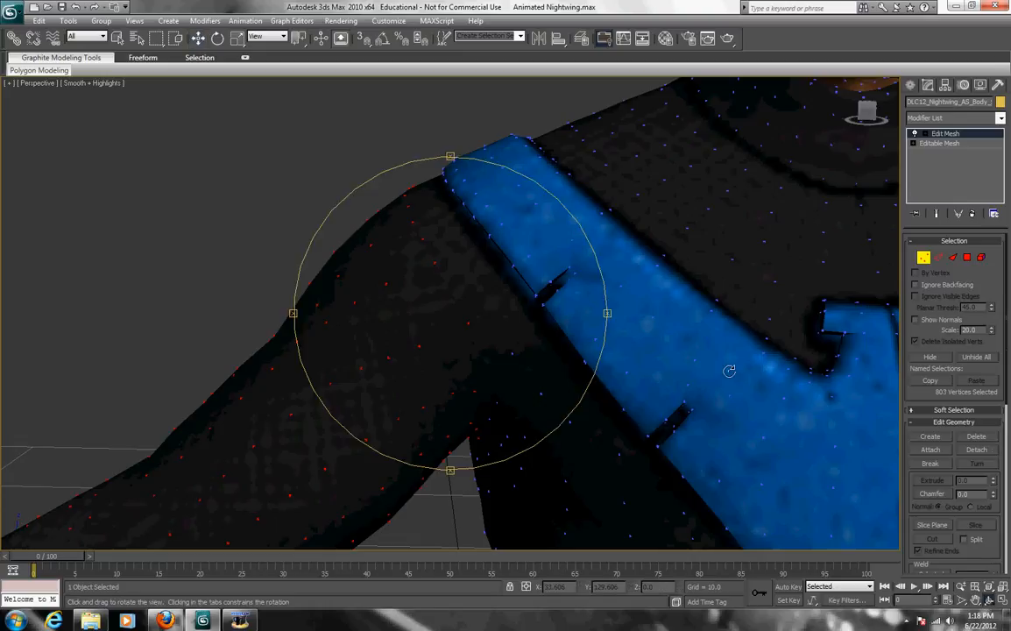
mouse_move(605, 313)
left_mouse_down()
mouse_move(793, 324)
mouse_move(801, 346)
mouse_move(814, 345)
left_mouse_up()
left_click(924, 258)
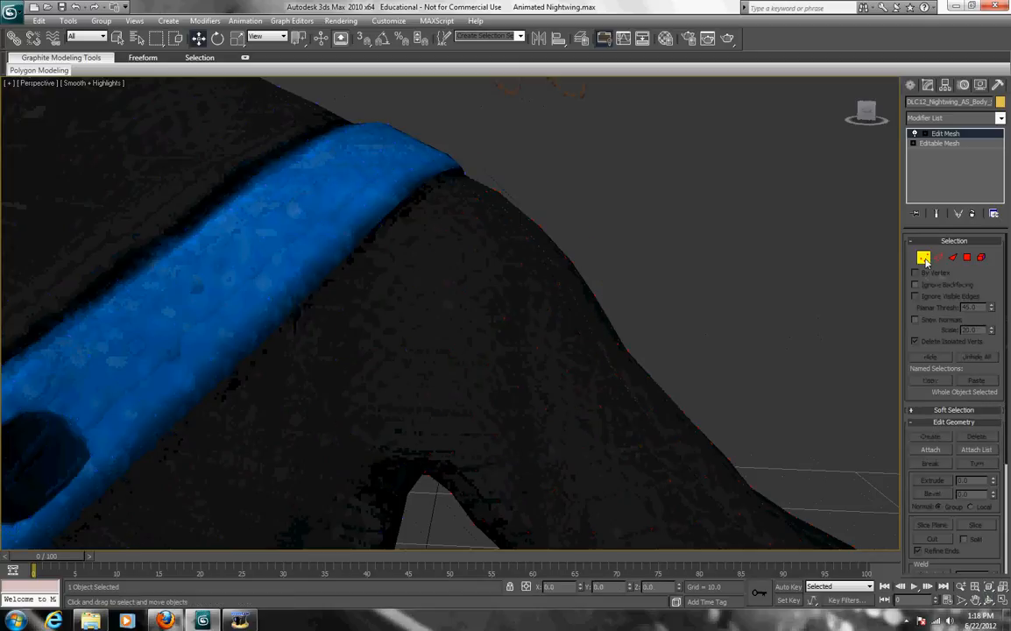
left_click(447, 227, "alt")
left_click(461, 211, "alt")
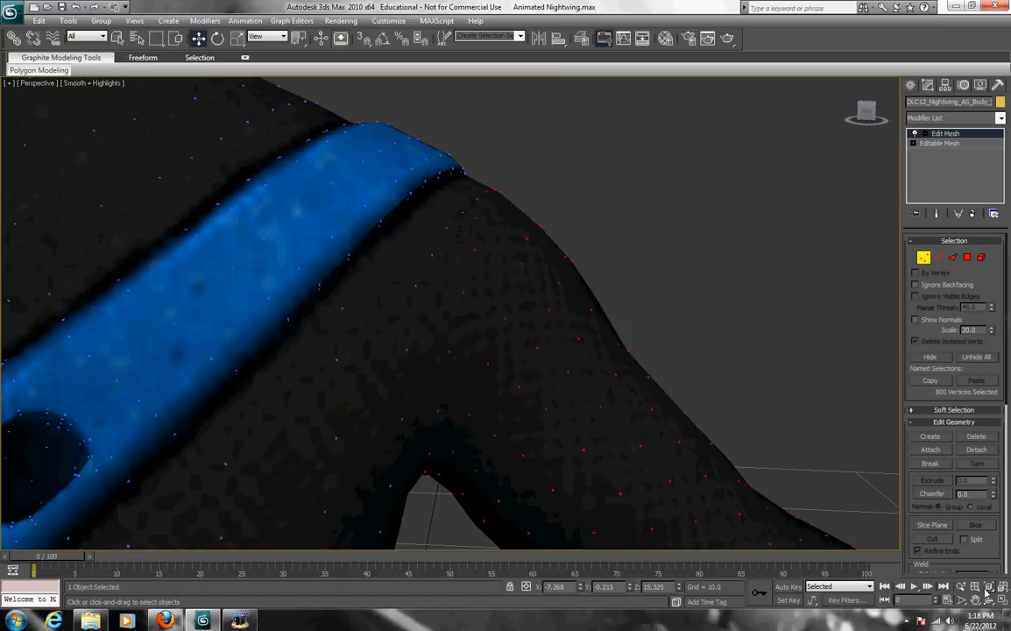
key("ctrl+r")
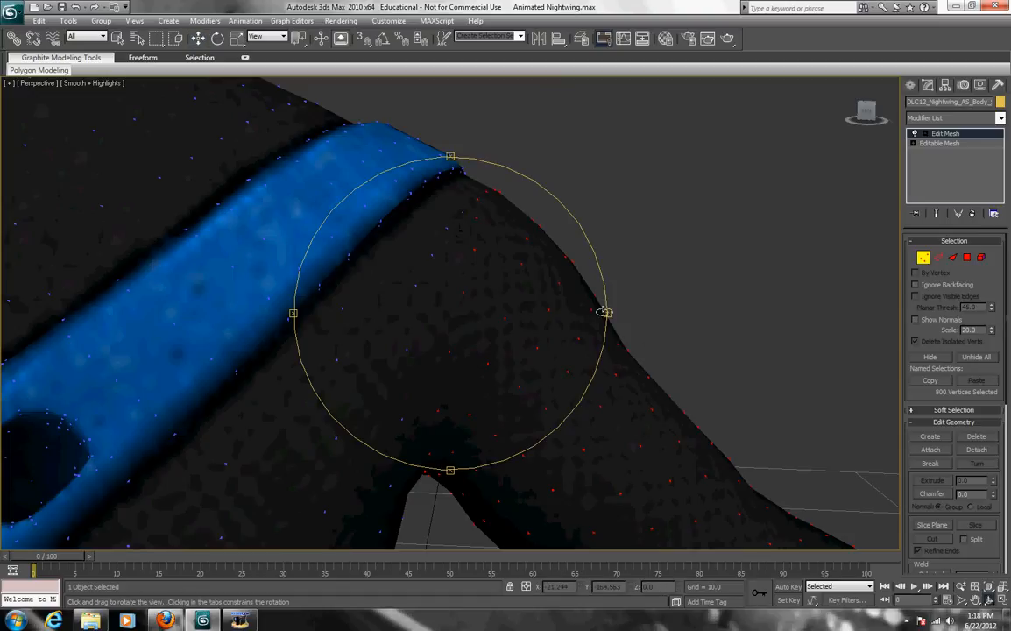
mouse_move(607, 312)
left_mouse_down()
mouse_move(460, 329)
mouse_move(389, 354)
left_mouse_up()
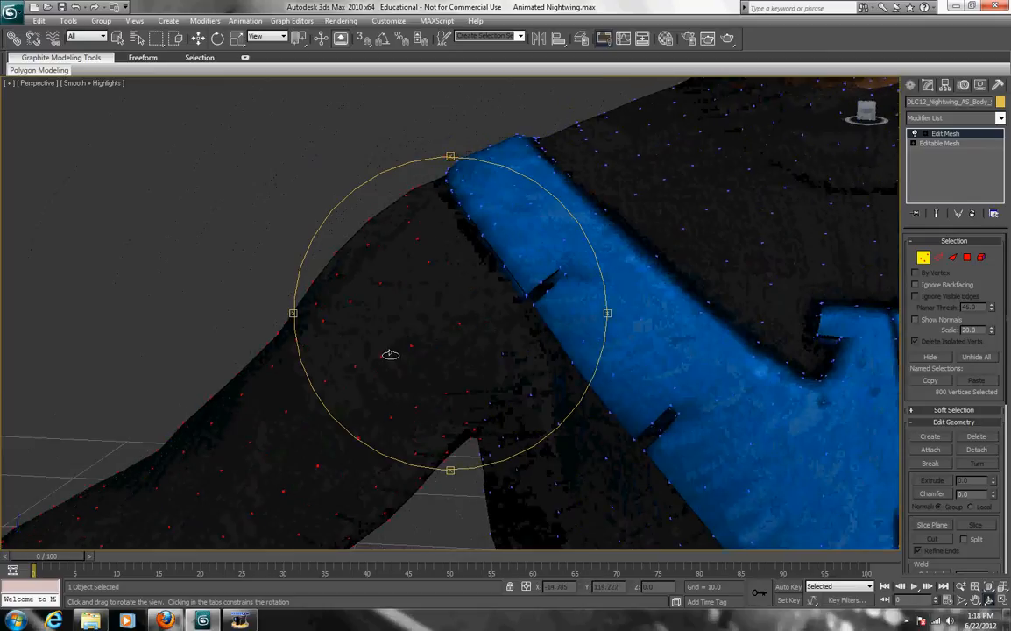
scroll(390, 354, "down", 5)
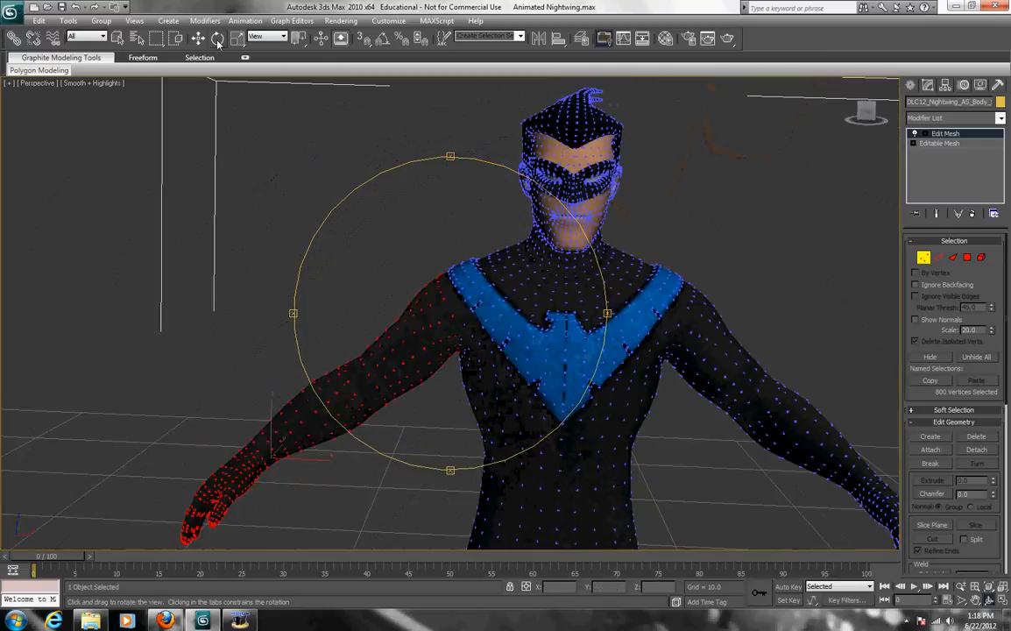
Step: Rotate the arm horizontal and move it up and outward into a shoulder-height T-pose
left_click(217, 38)
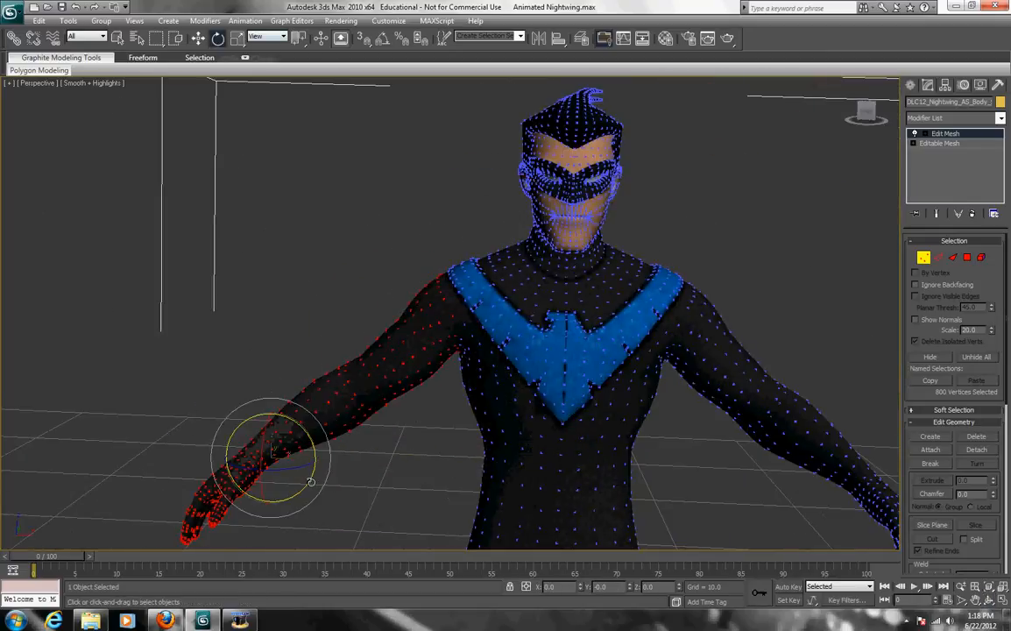
left_click_drag(311, 480, 306, 536)
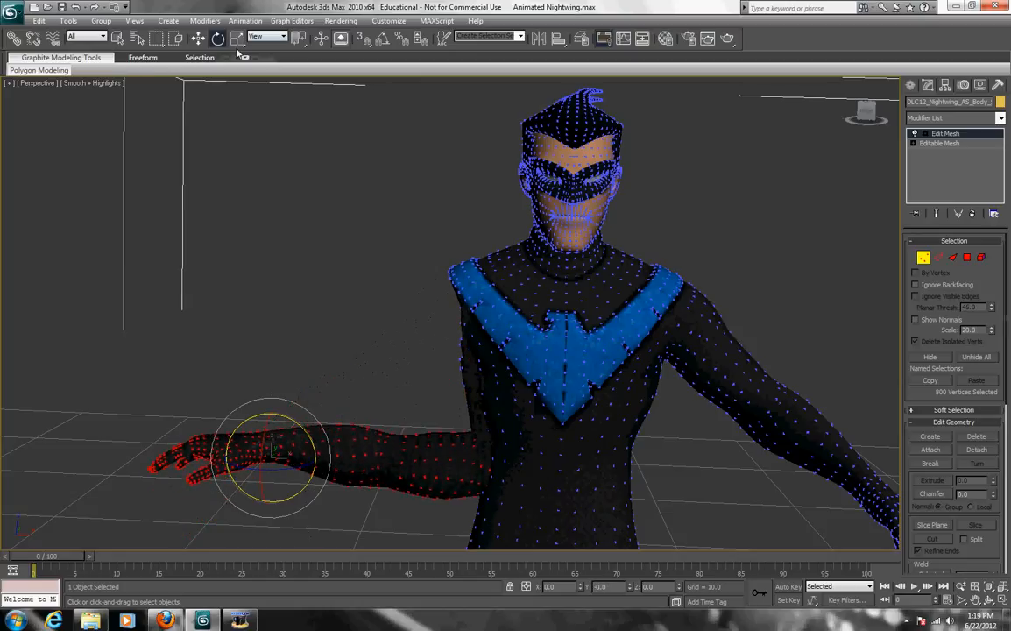
left_click(199, 37)
left_click_drag(270, 424, 271, 254)
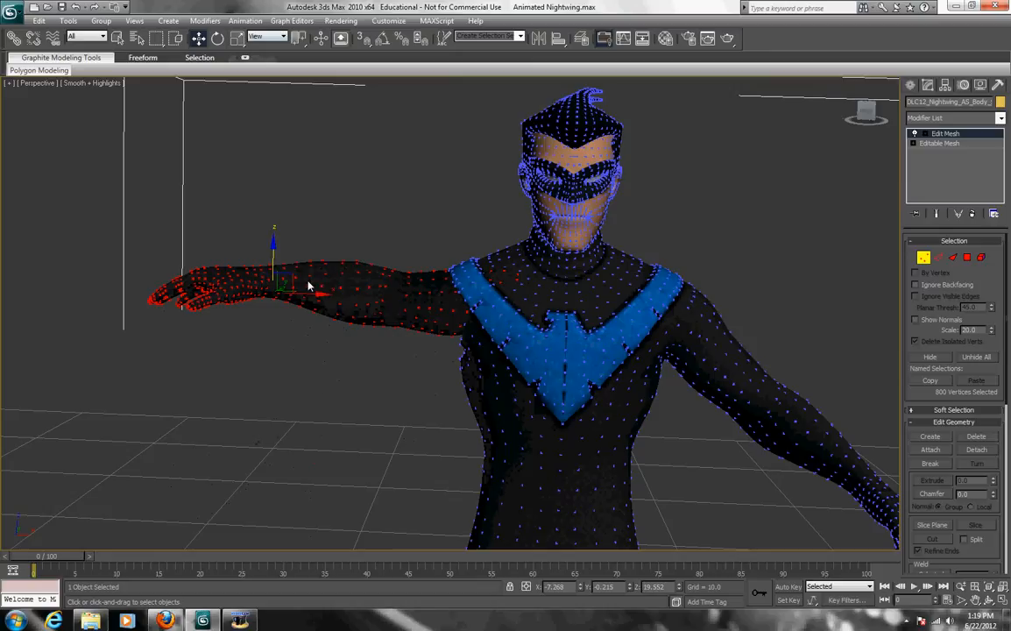
left_click_drag(310, 293, 243, 294)
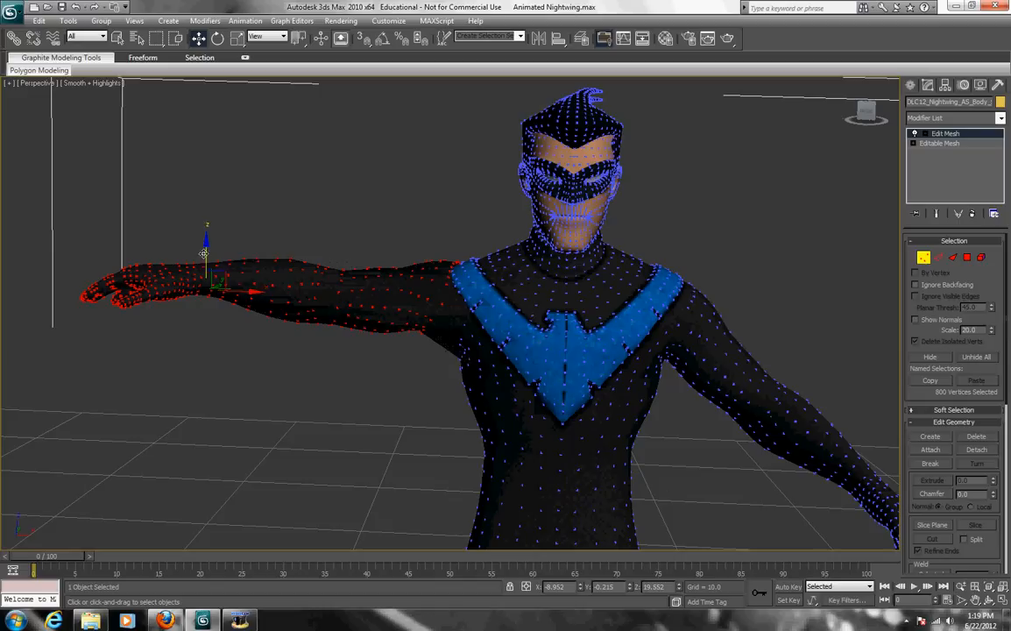
left_click_drag(205, 253, 205, 259)
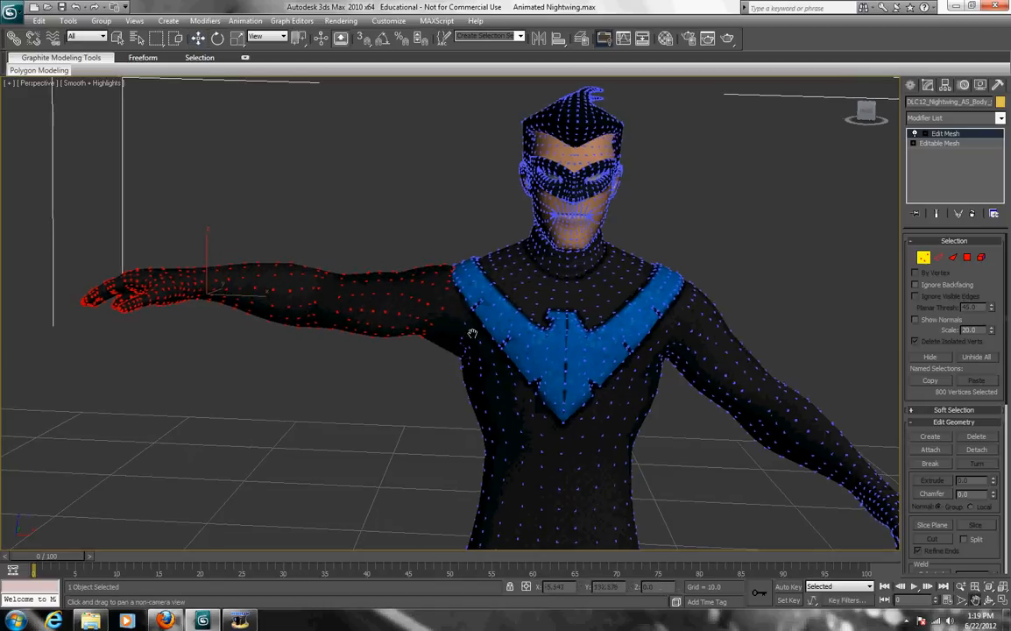
scroll(438, 307, "up", 3)
mouse_move(263, 263)
middle_mouse_down()
mouse_move(549, 257)
mouse_move(346, 416)
middle_mouse_up()
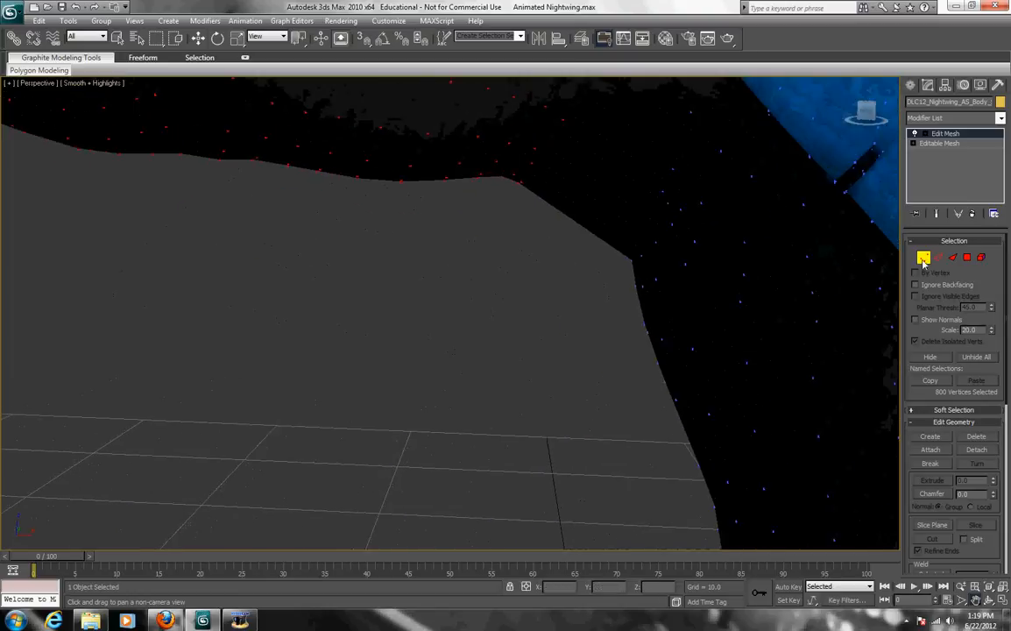
Step: Nudge one corner vertex on the chest to even the edge, then leave vertex editing
left_click(634, 260)
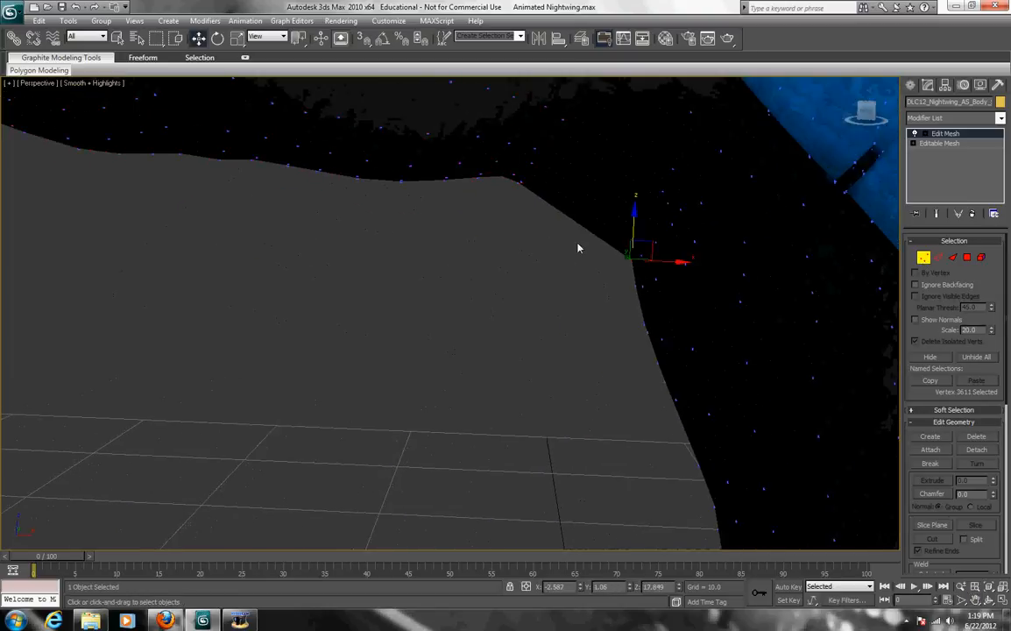
mouse_move(631, 260)
left_mouse_down()
mouse_move(593, 259)
mouse_move(662, 261)
left_mouse_up()
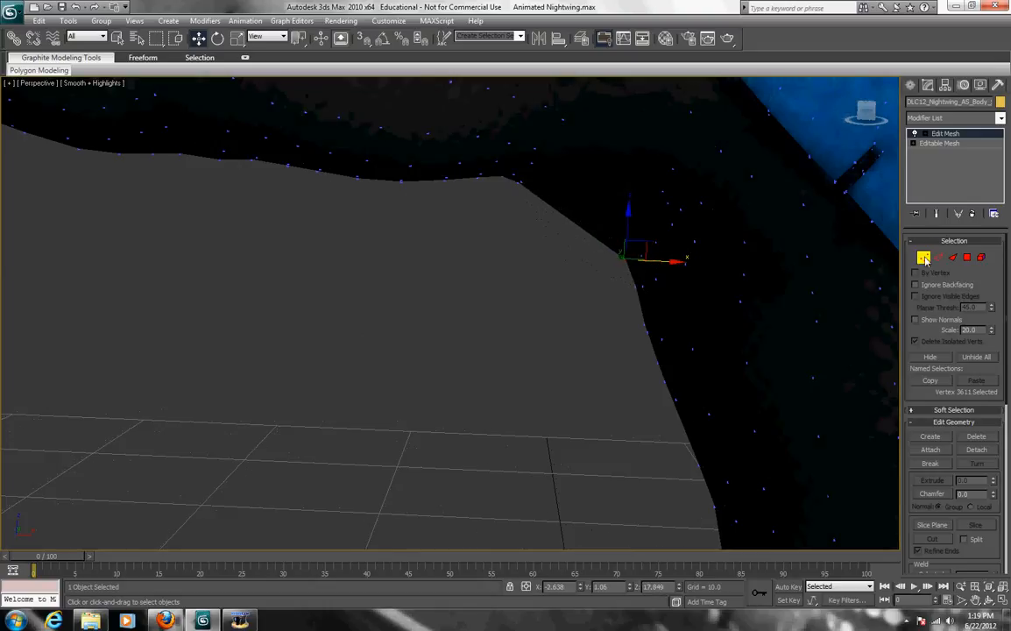
key("1")
Step: Pan to frame the body and orbit to look down on the outstretched arm from above
left_click(993, 585)
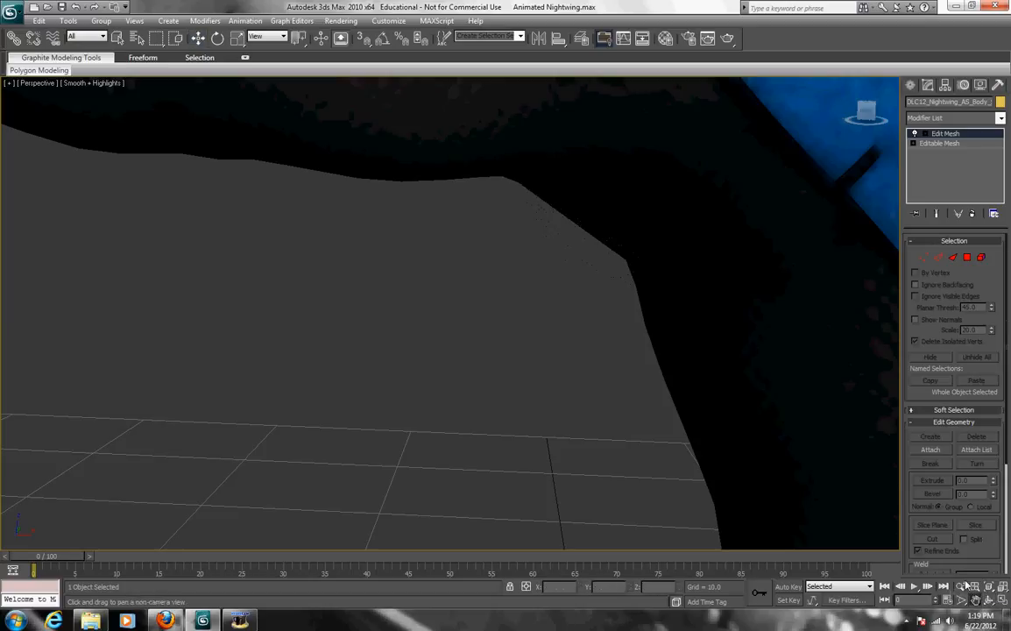
scroll(727, 240, "down", 2)
scroll(578, 329, "down", 2)
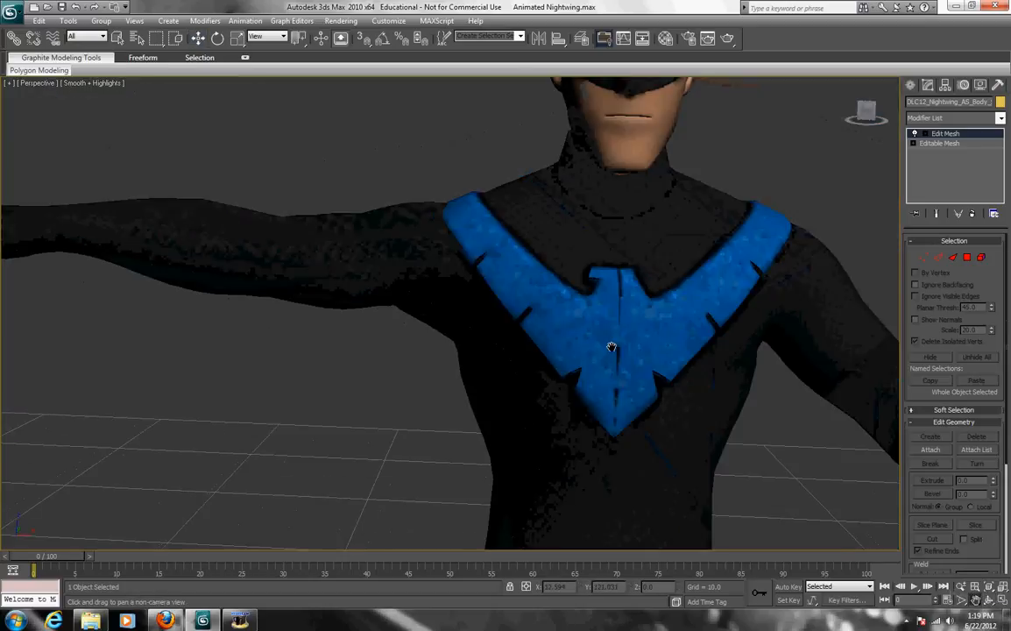
scroll(613, 351, "down", 2)
left_click_drag(620, 356, 623, 187)
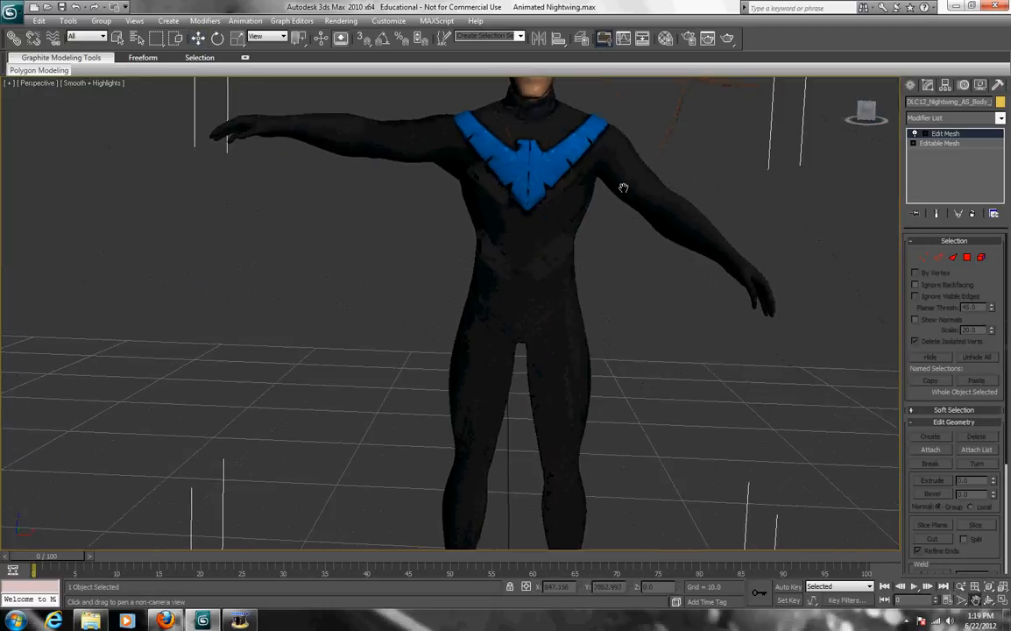
mouse_move(622, 189)
middle_mouse_down()
mouse_move(613, 311)
mouse_move(616, 203)
mouse_move(585, 346)
middle_mouse_up()
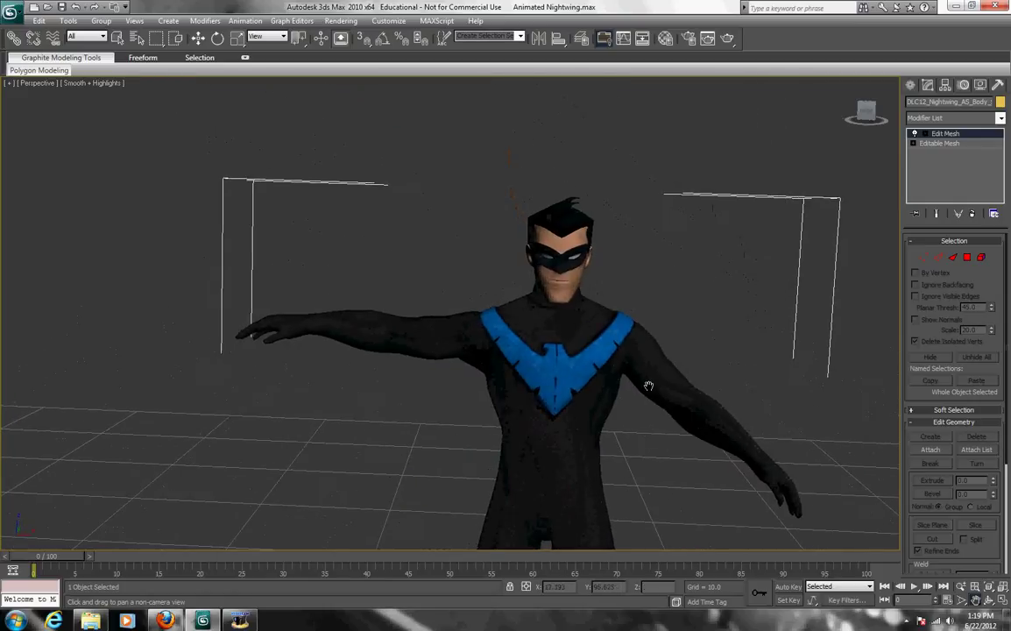
left_click(990, 600)
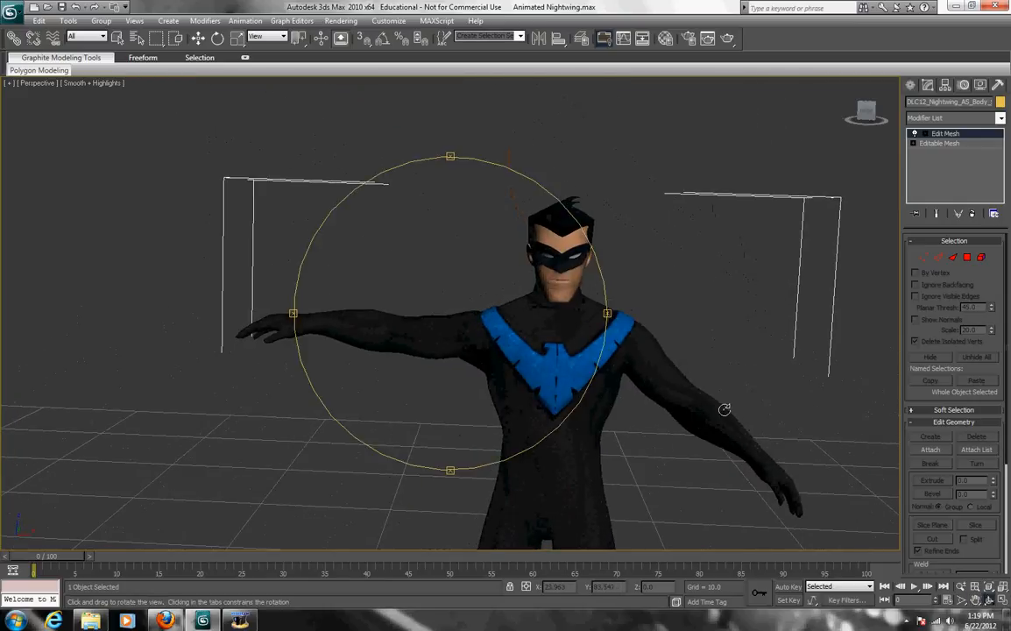
left_click_drag(551, 276, 727, 332)
mouse_move(451, 469)
left_mouse_down()
mouse_move(460, 550)
mouse_move(454, 396)
mouse_move(465, 366)
left_mouse_up()
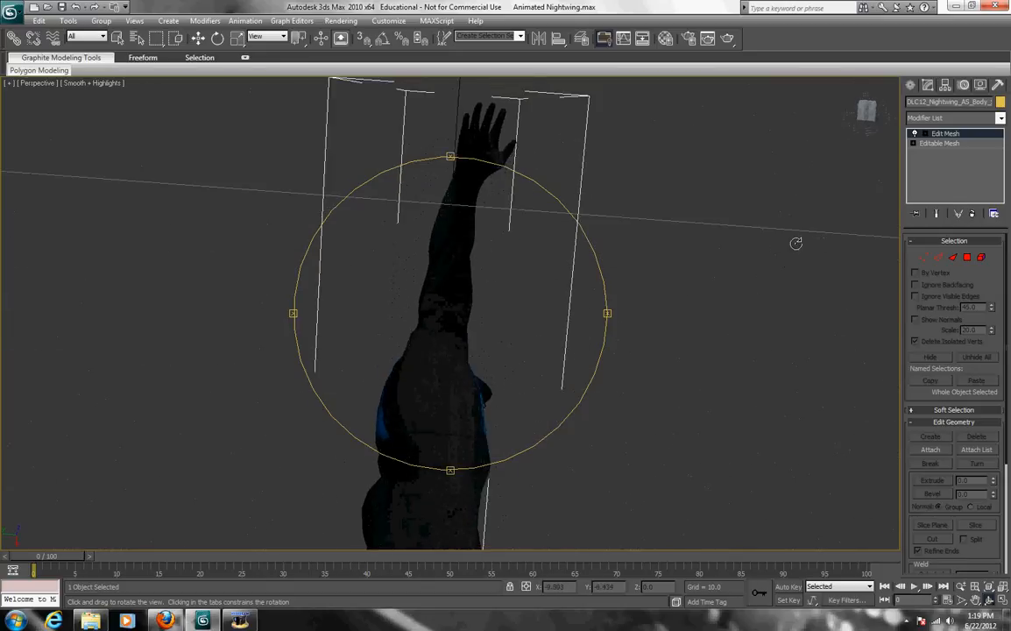
Step: Marquee-select the hand vertices (521) on the outstretched arm, trimming a few strays
left_click(923, 258)
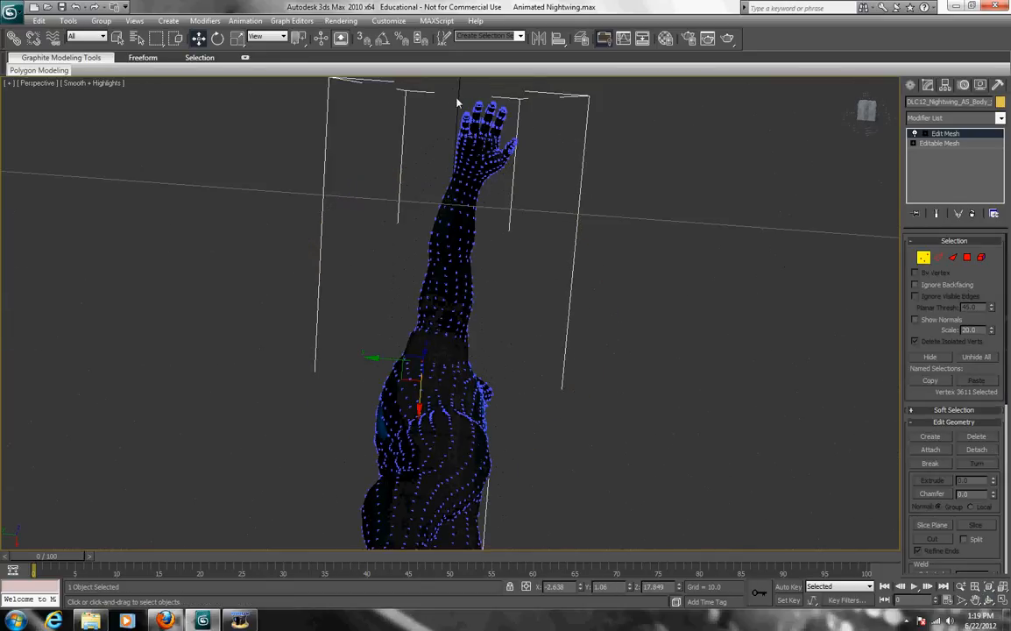
left_click_drag(448, 94, 517, 182)
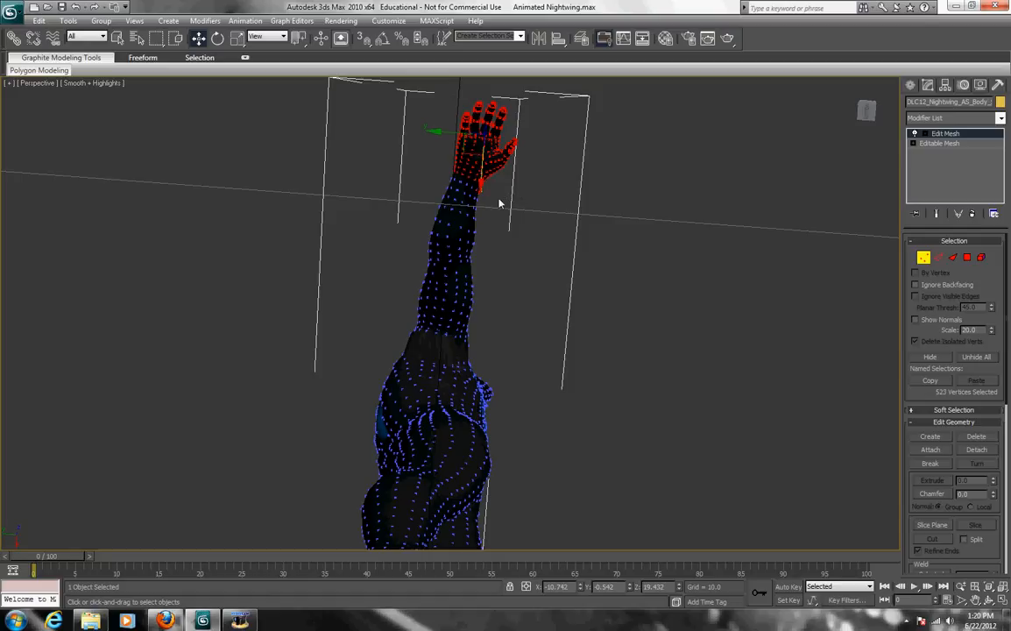
scroll(499, 203, "up", 2)
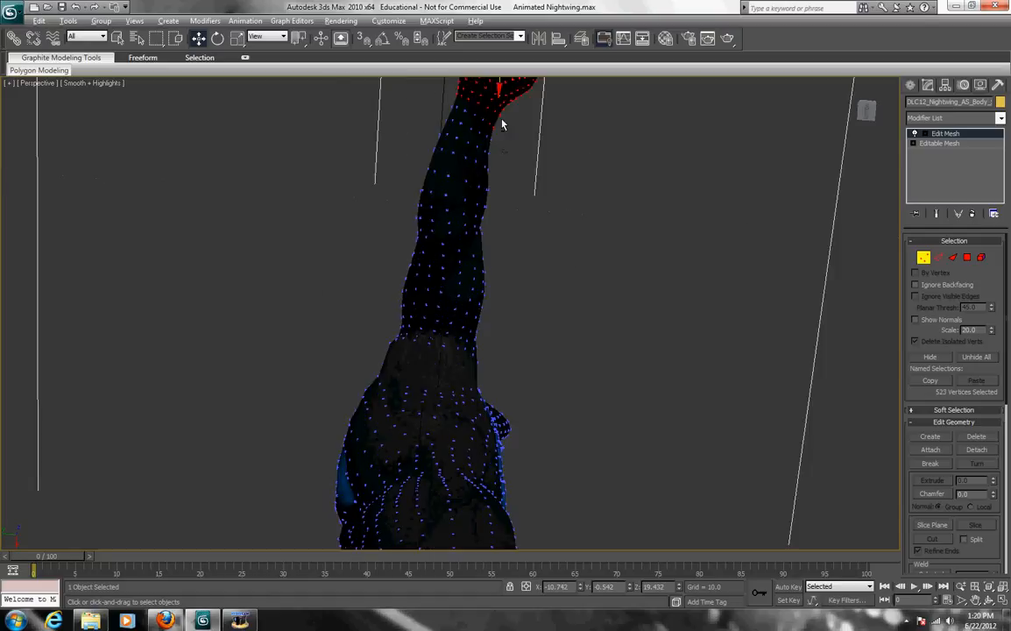
left_click_drag(489, 122, 495, 133, "alt")
Step: Orbit to see the arm from behind and get ready to move the selected hand vertices
left_click(987, 603)
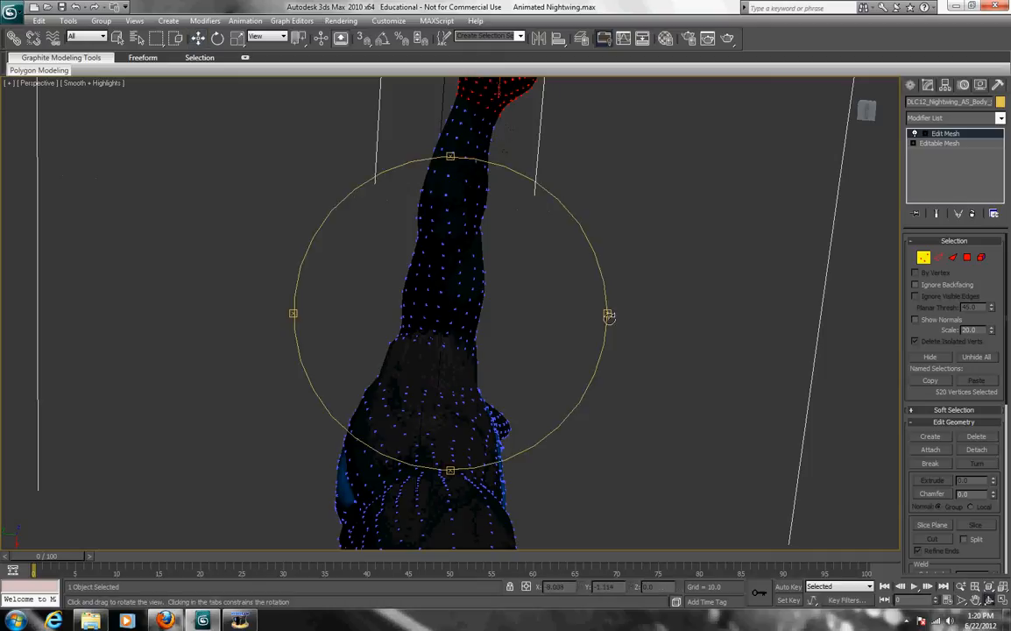
mouse_move(609, 312)
left_mouse_down()
mouse_move(675, 306)
mouse_move(735, 337)
mouse_move(648, 319)
mouse_move(435, 459)
left_mouse_up()
left_click_drag(403, 420, 421, 570)
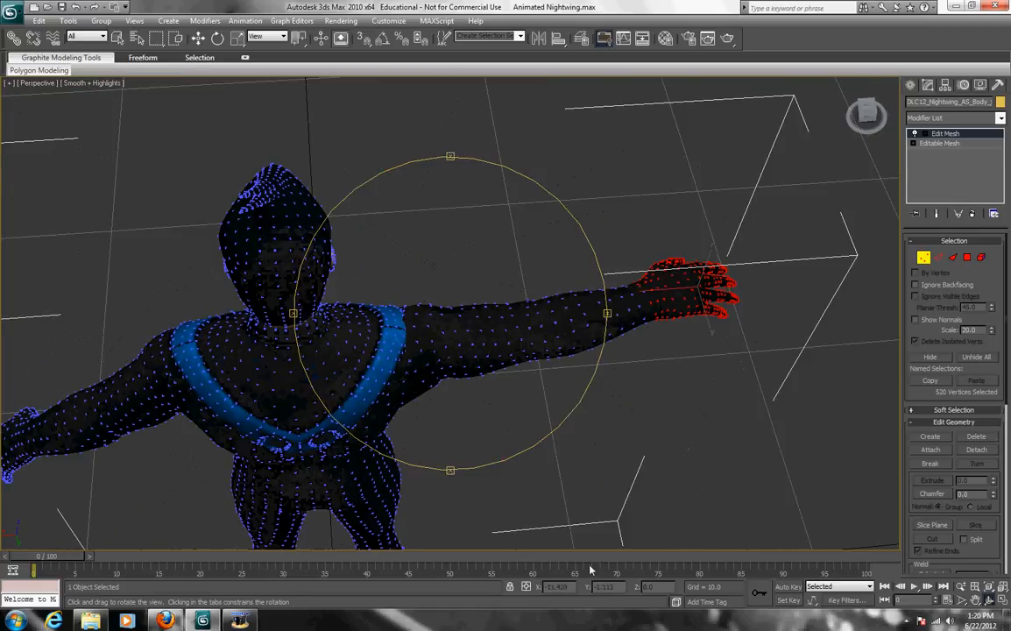
key("w")
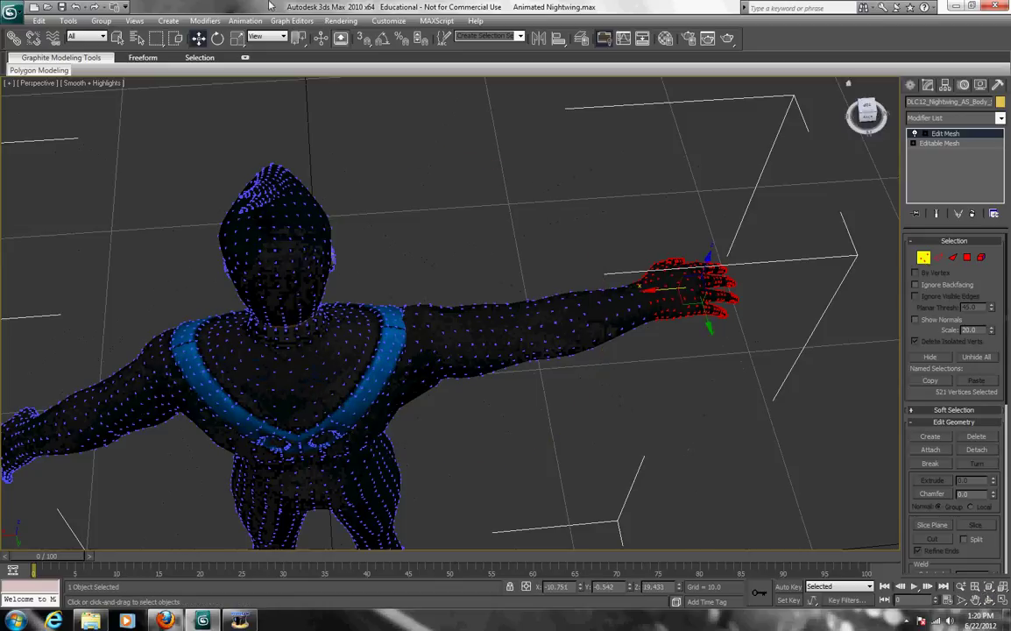
Step: Orbit to a side view and pan so the hand and legs are framed
left_click(989, 602)
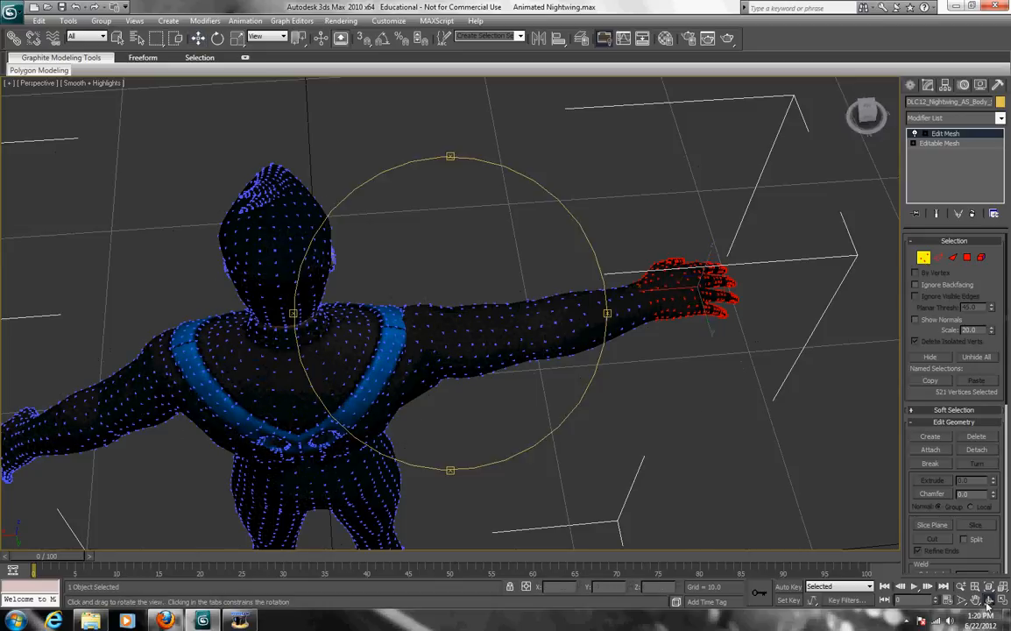
left_click_drag(606, 313, 449, 471)
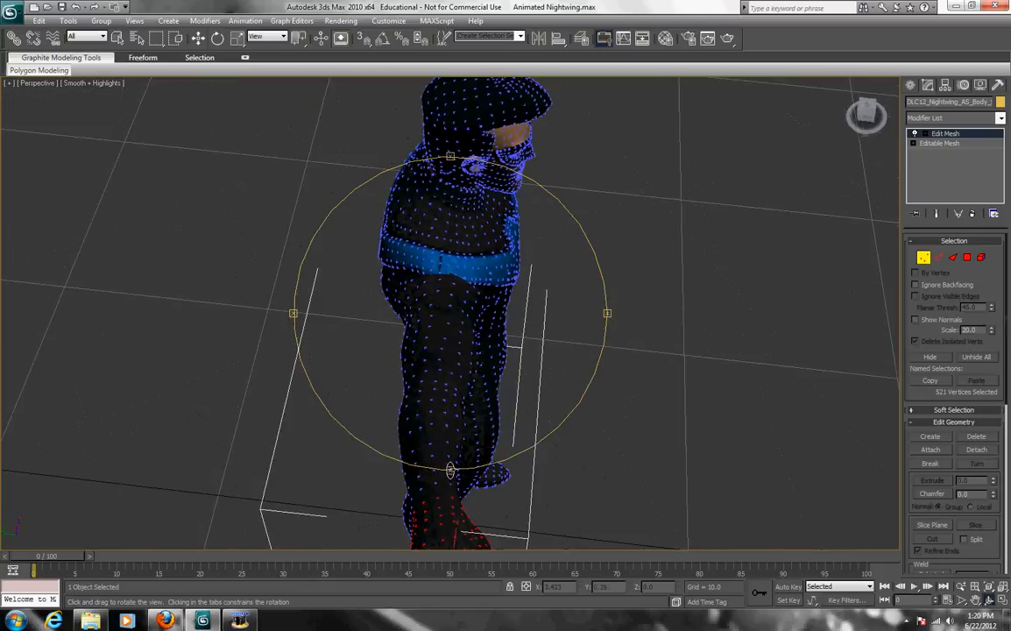
left_click(981, 601)
left_click_drag(543, 394, 575, 270)
Step: Rotate the hand slightly about its vertical axis, shift it sideways, and return to whole-object level
left_click(216, 37)
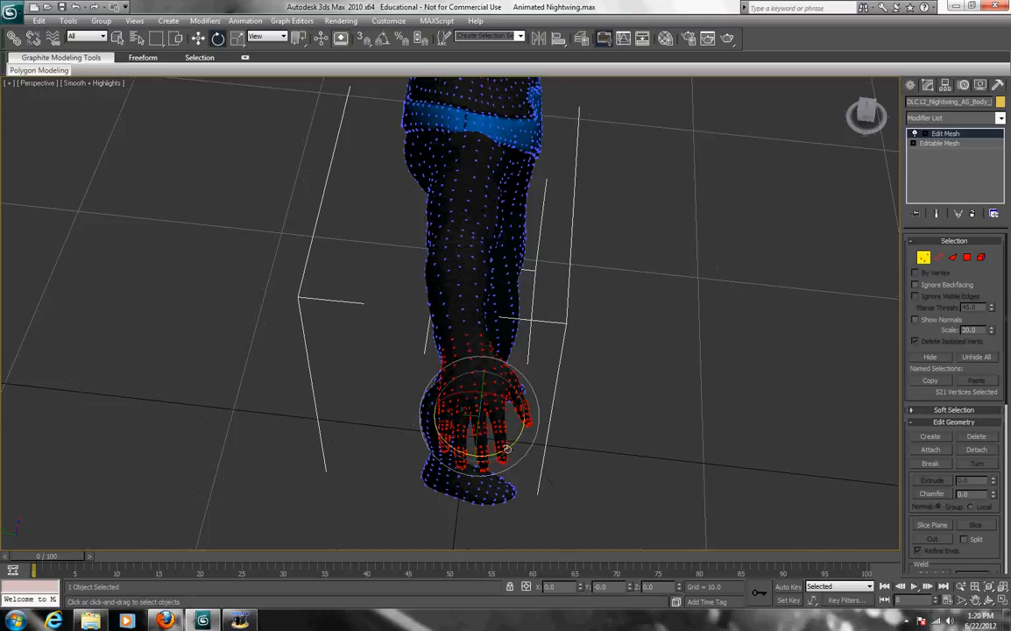
left_click_drag(495, 444, 493, 459)
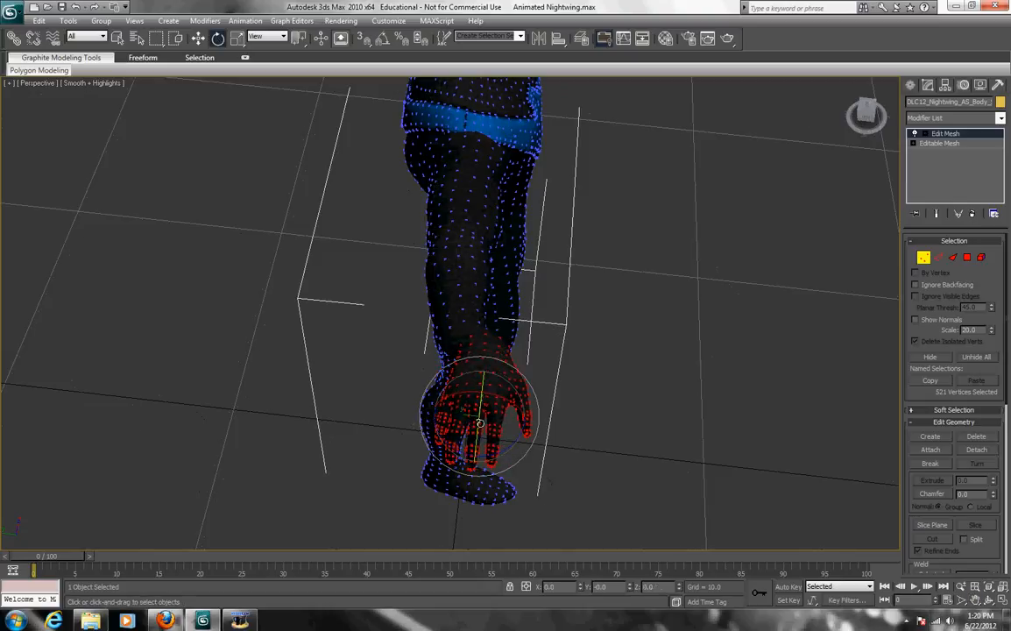
left_click(199, 38)
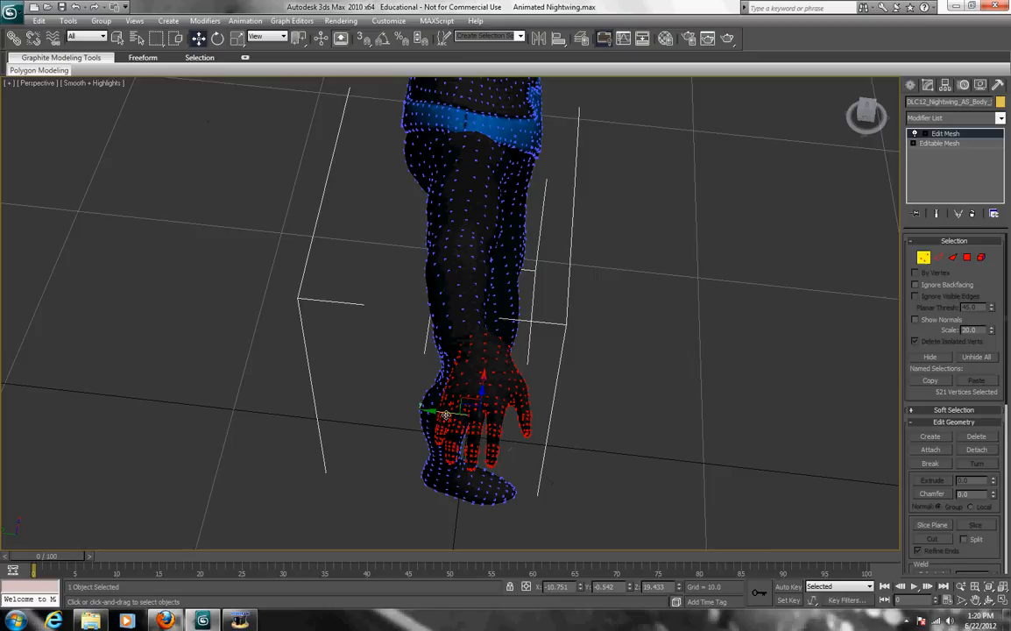
left_click_drag(446, 412, 443, 416)
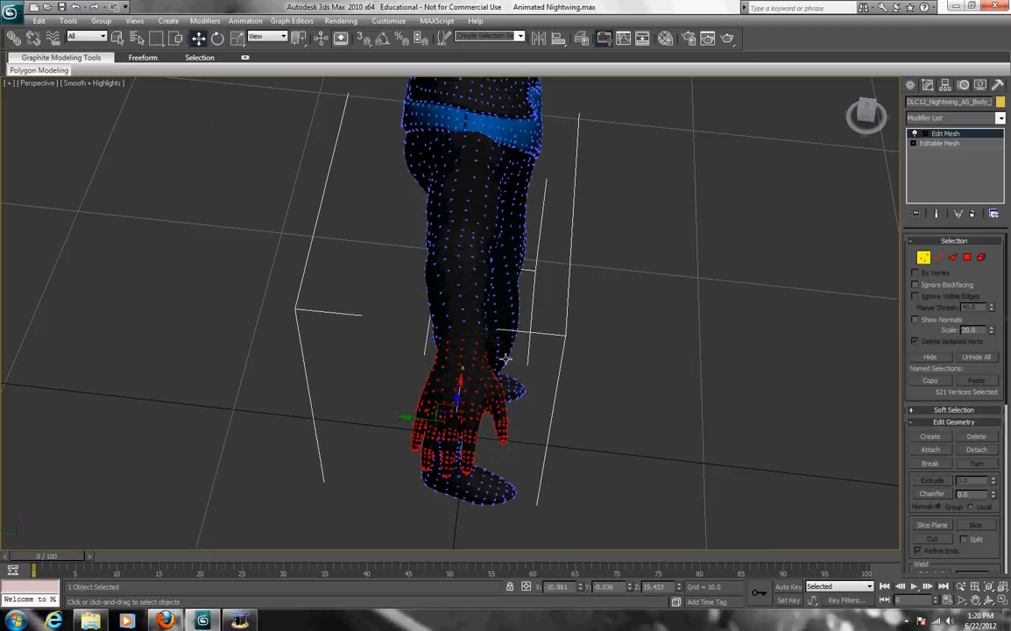
left_click(923, 257)
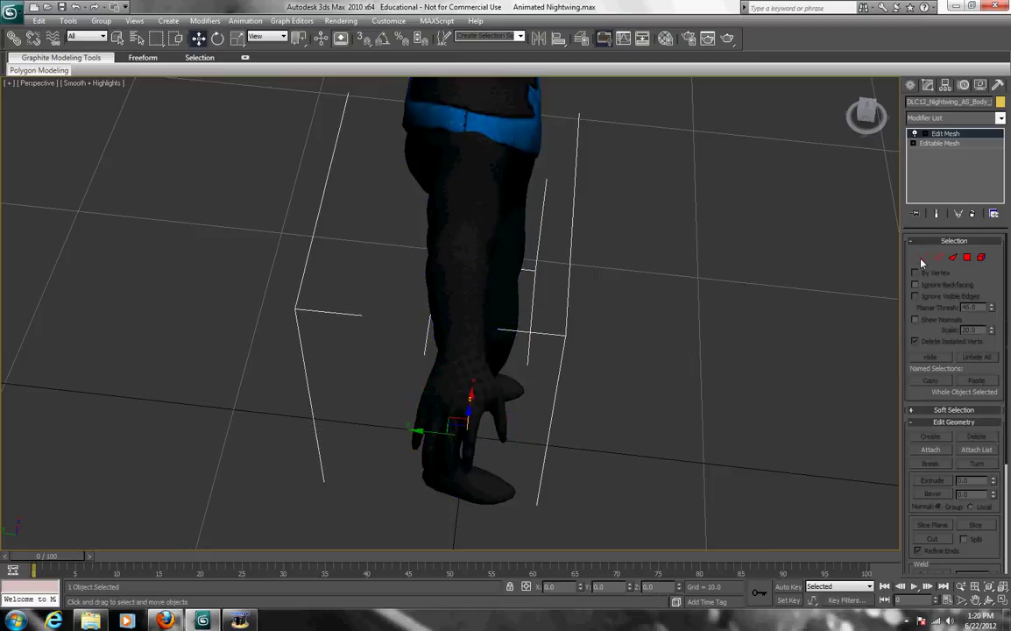
Step: Orbit to check the hand from another angle and undo the last hand move
left_click(1001, 593)
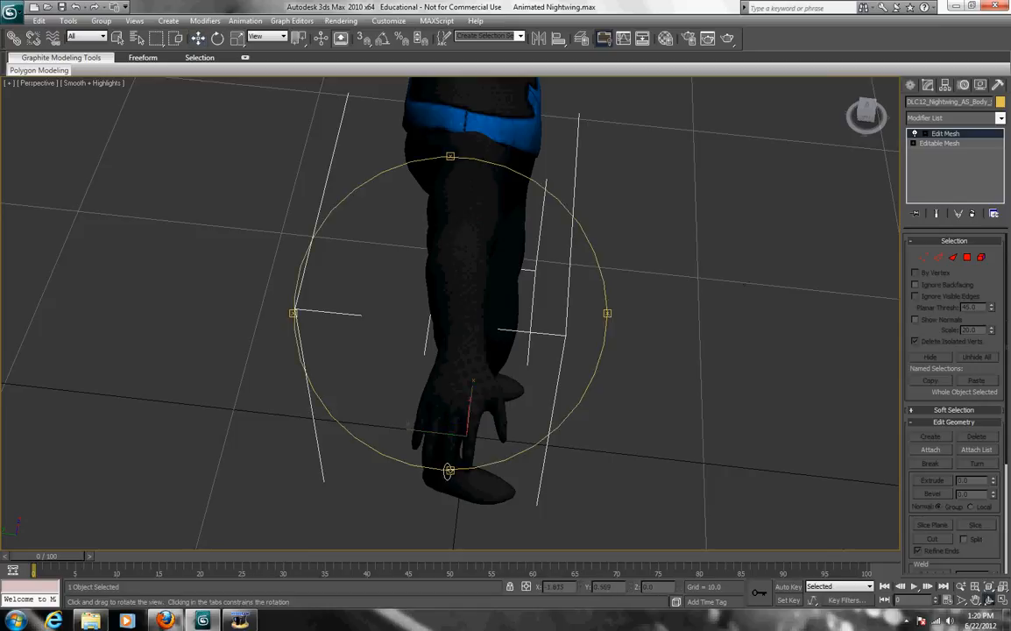
mouse_move(407, 425)
left_mouse_down()
mouse_move(451, 478)
mouse_move(455, 499)
mouse_move(455, 477)
left_mouse_up()
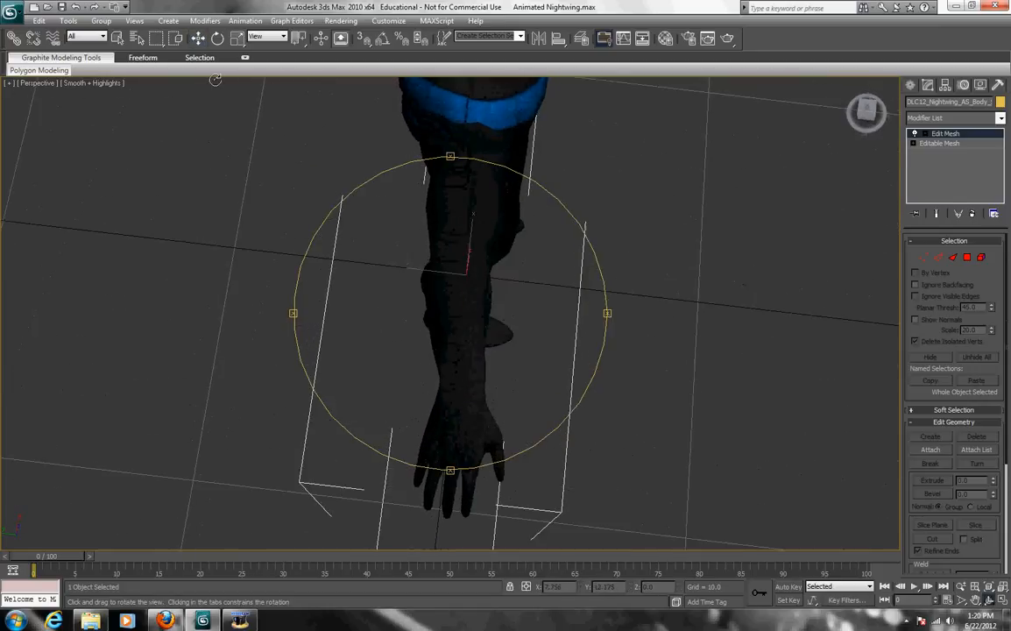
left_click(40, 20)
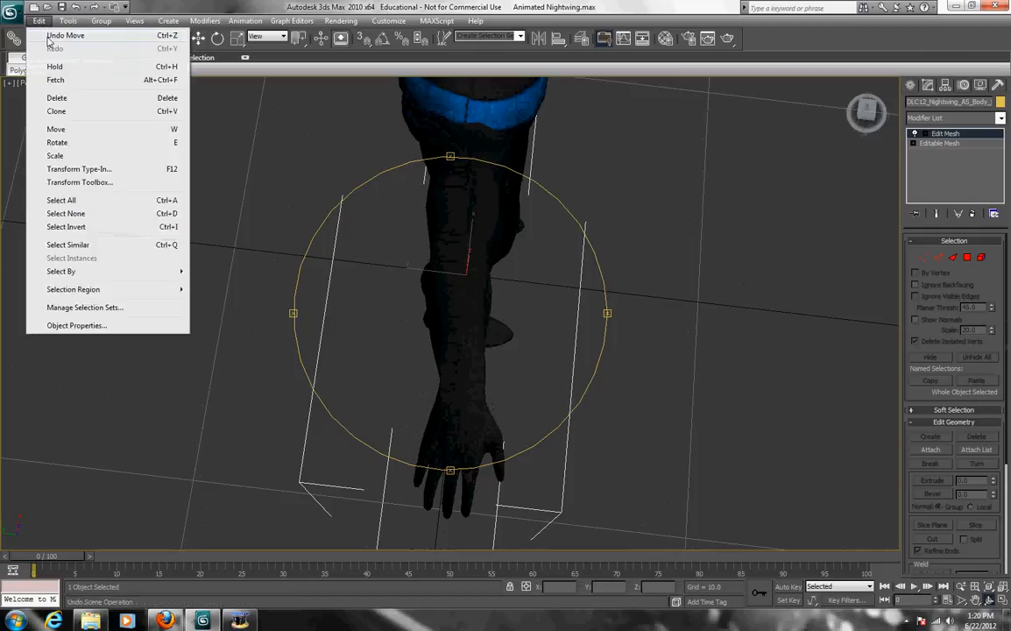
key("Escape")
Step: Redo the hand adjustment: rotate it slightly again, nudge it into place, and leave vertex editing
left_click(923, 258)
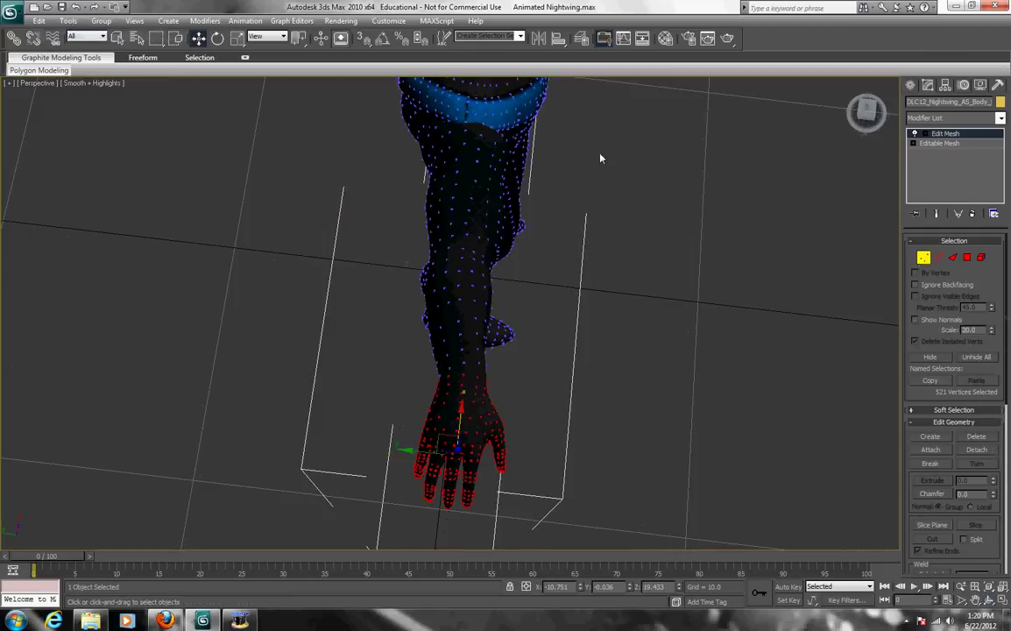
left_click(195, 37)
left_click_drag(482, 492, 493, 493)
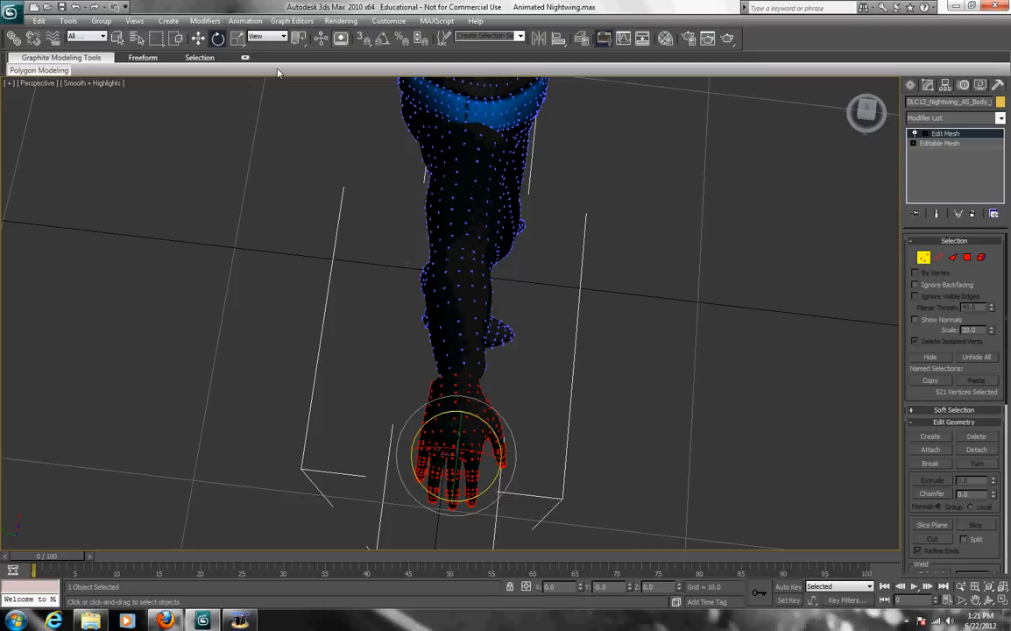
left_click(199, 38)
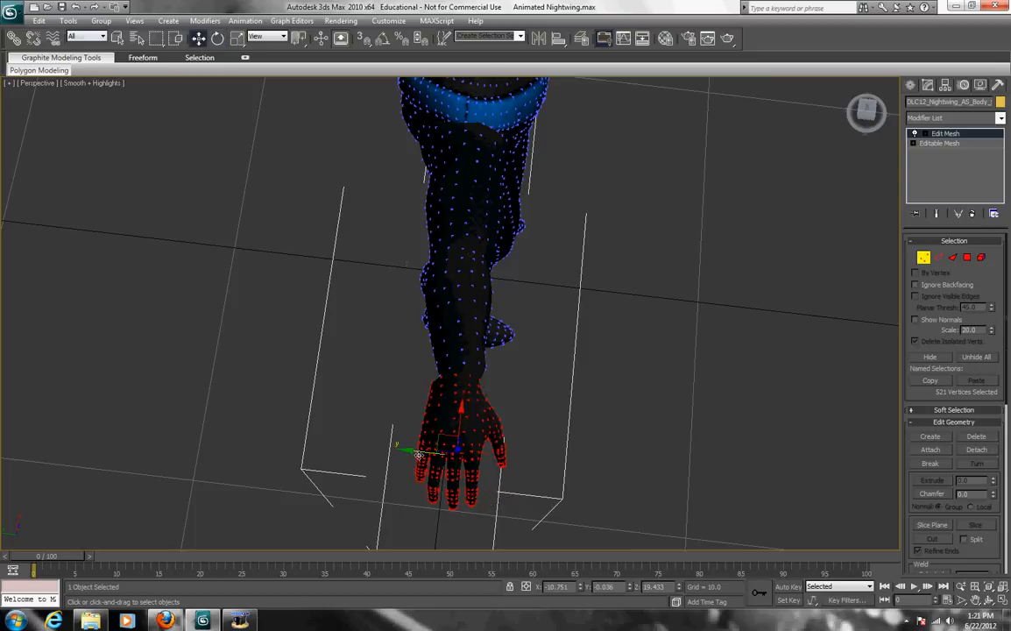
left_click_drag(441, 471, 427, 471)
left_click(925, 258)
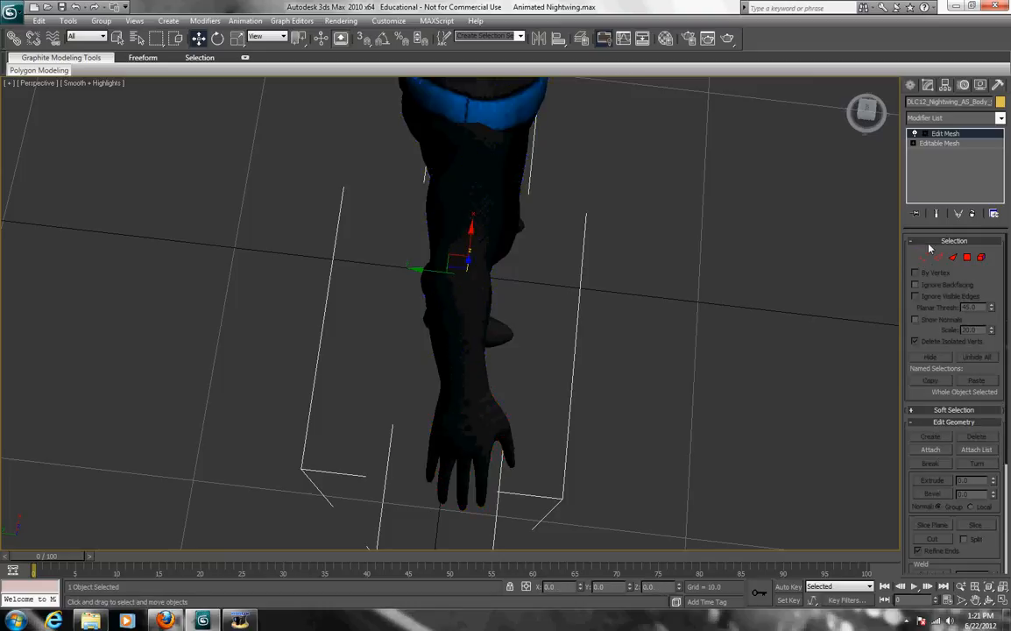
Step: Orbit through side and front views to look down on the T-posed figure
left_click(988, 601)
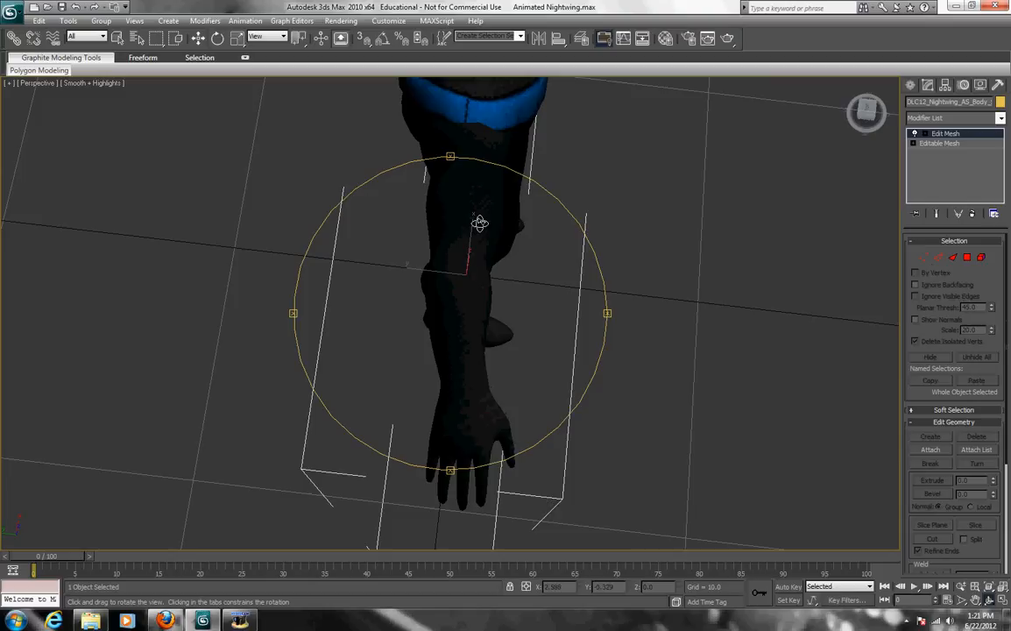
left_click_drag(474, 453, 448, 375)
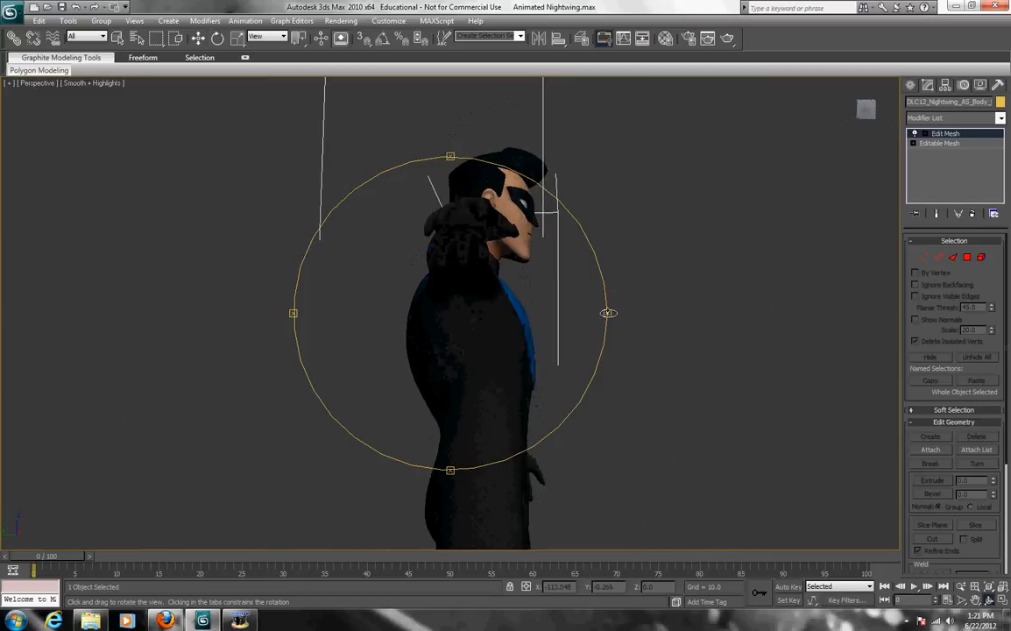
left_click_drag(608, 313, 596, 327)
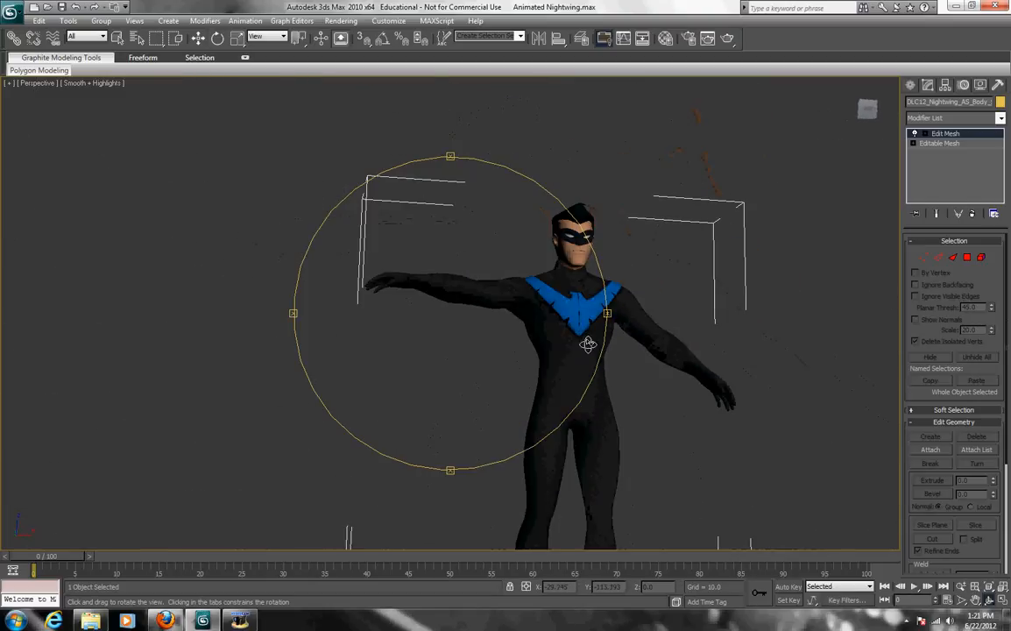
left_click_drag(543, 280, 552, 278)
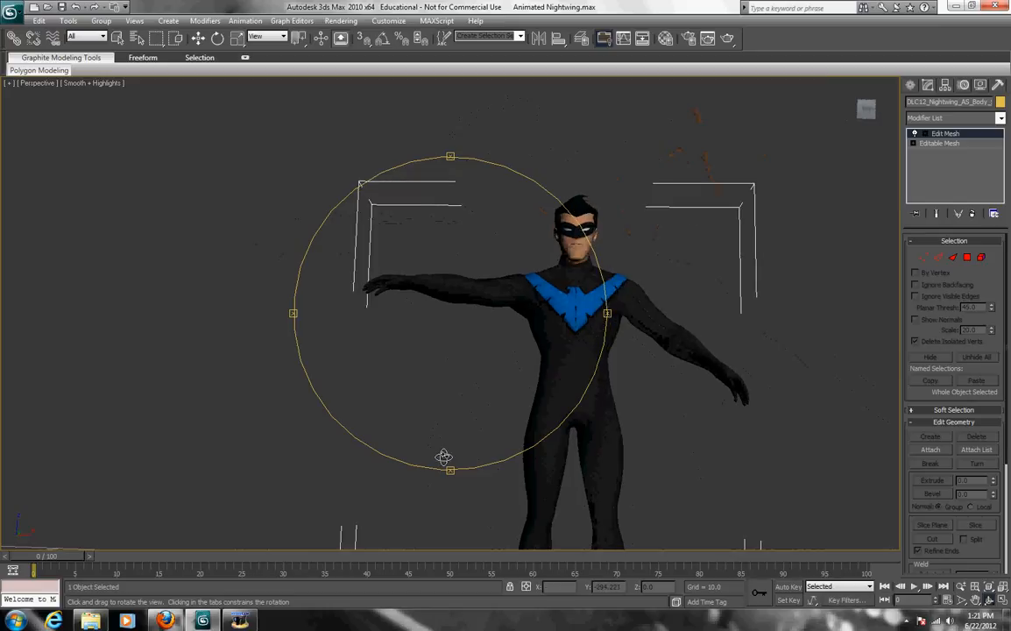
mouse_move(451, 457)
left_mouse_down()
mouse_move(459, 571)
mouse_move(450, 473)
left_mouse_up()
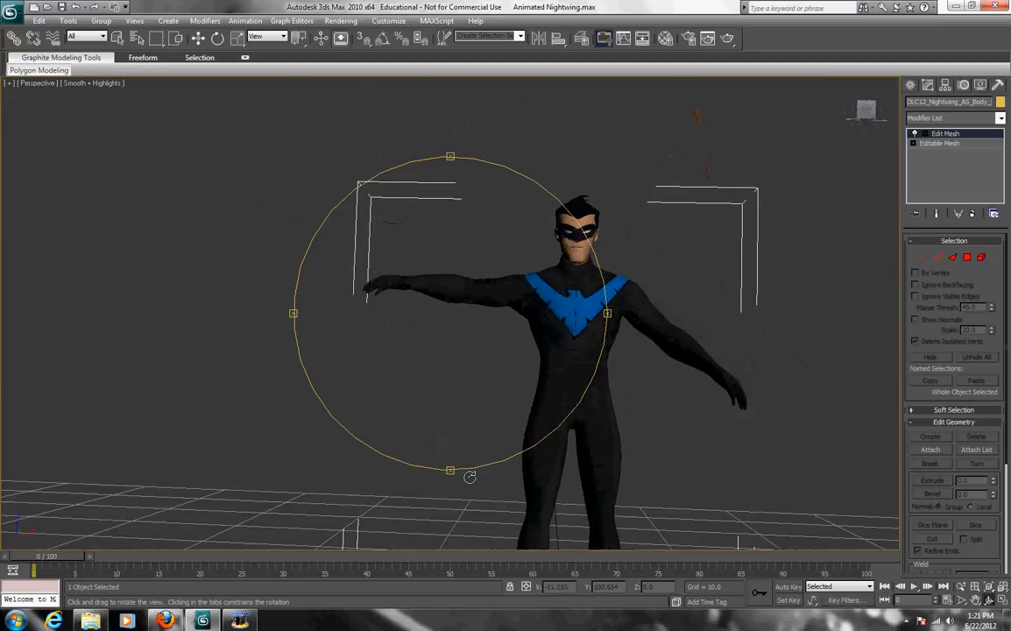
Step: Pan and orbit so the whole figure sits larger, higher and further left in the viewport
left_click(961, 601)
scroll(701, 350, "up", 2)
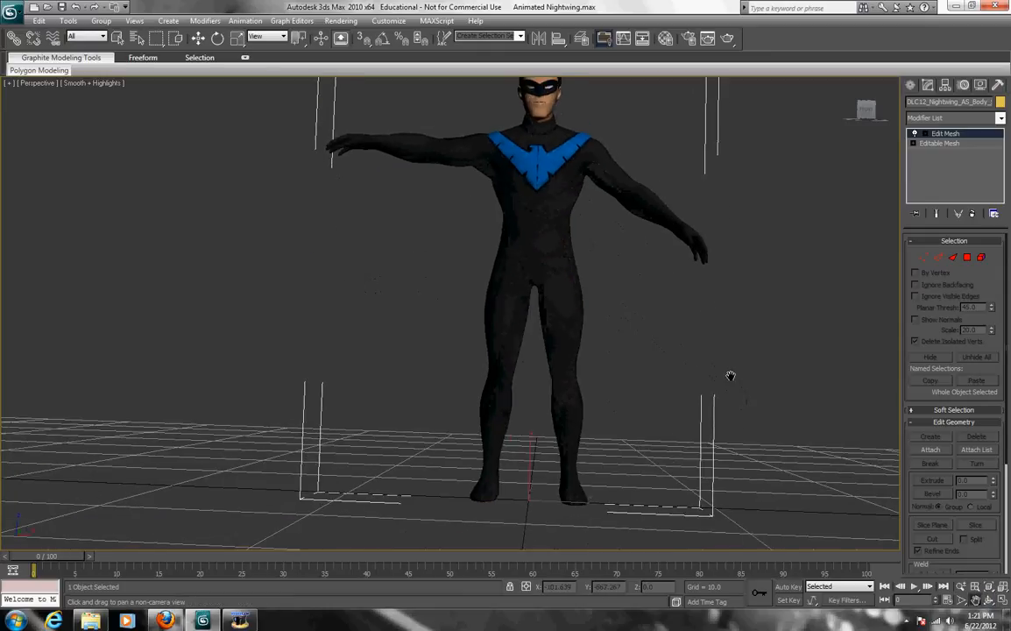
left_click_drag(701, 350, 732, 393)
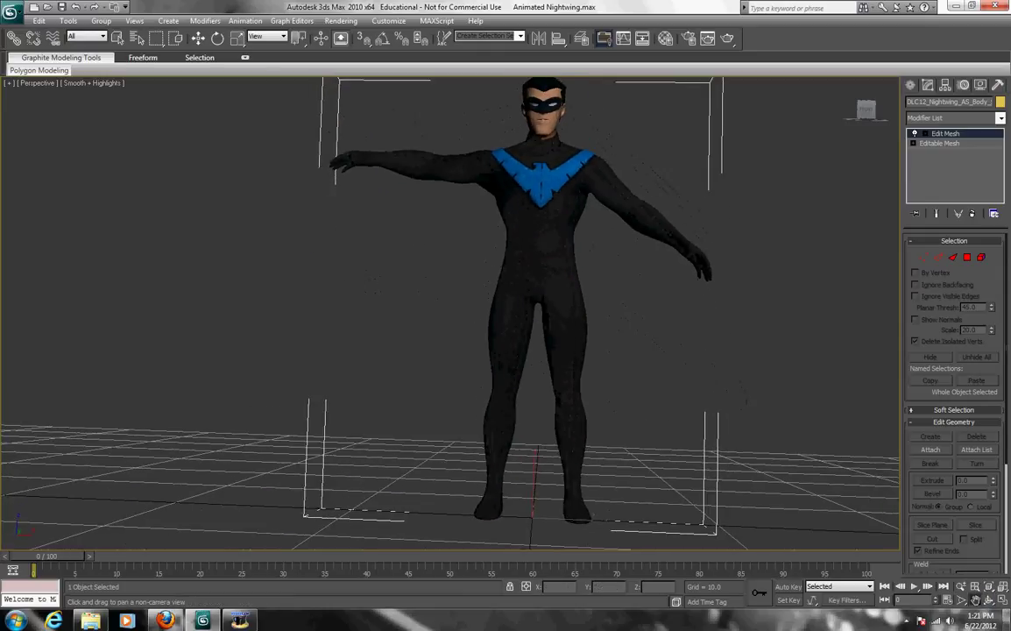
left_click(975, 600)
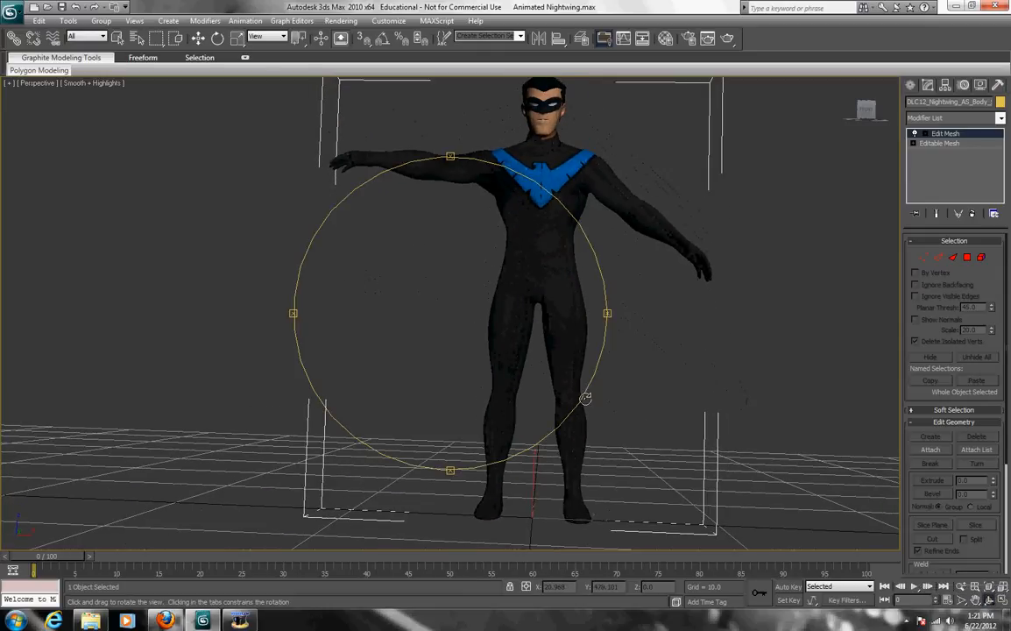
left_click_drag(596, 410, 589, 397)
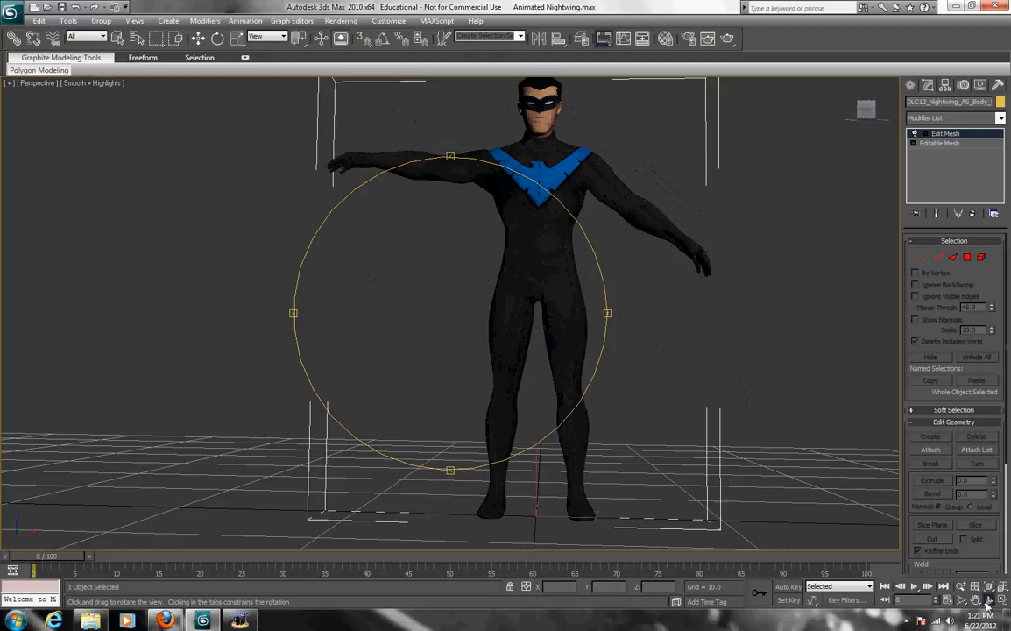
left_click(961, 601)
mouse_move(596, 333)
left_mouse_down()
mouse_move(559, 359)
mouse_move(559, 305)
left_mouse_up()
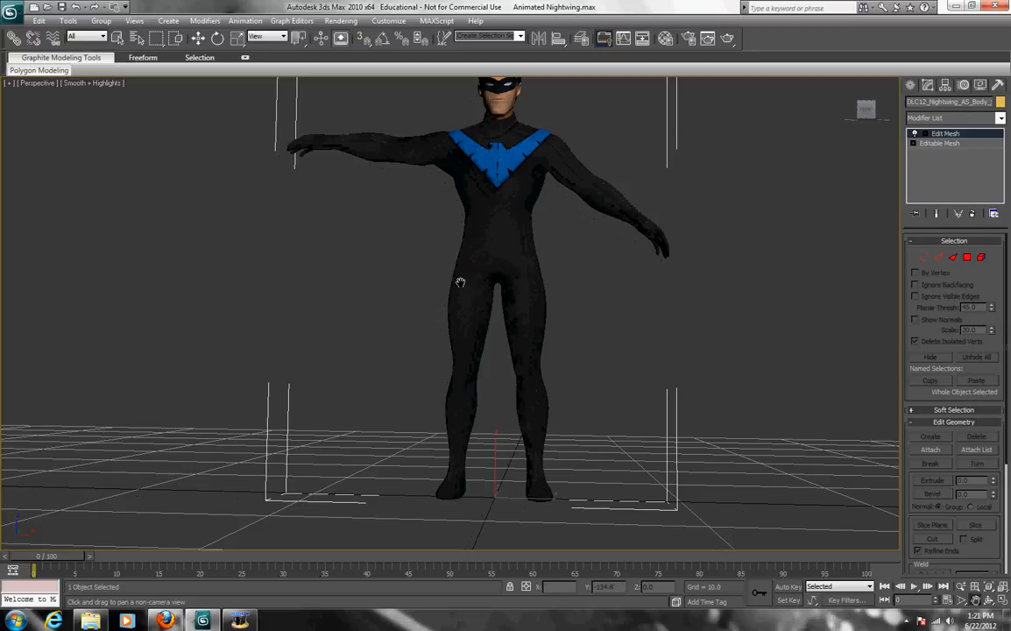
Step: Select all 523 vertices of the right leg and rotate it so it hangs straight
left_click(924, 258)
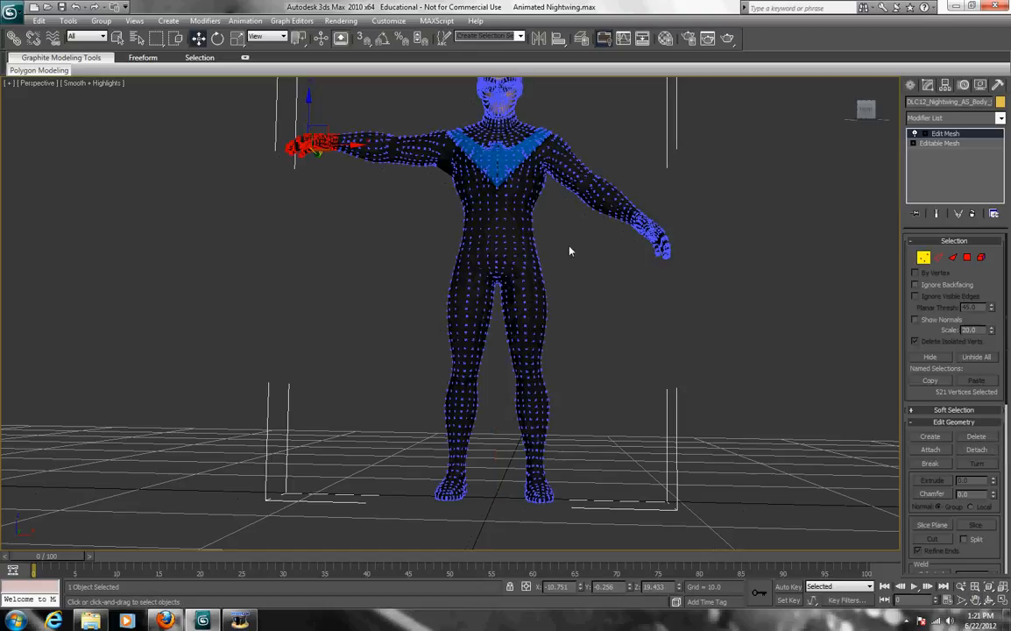
left_click_drag(500, 273, 501, 502)
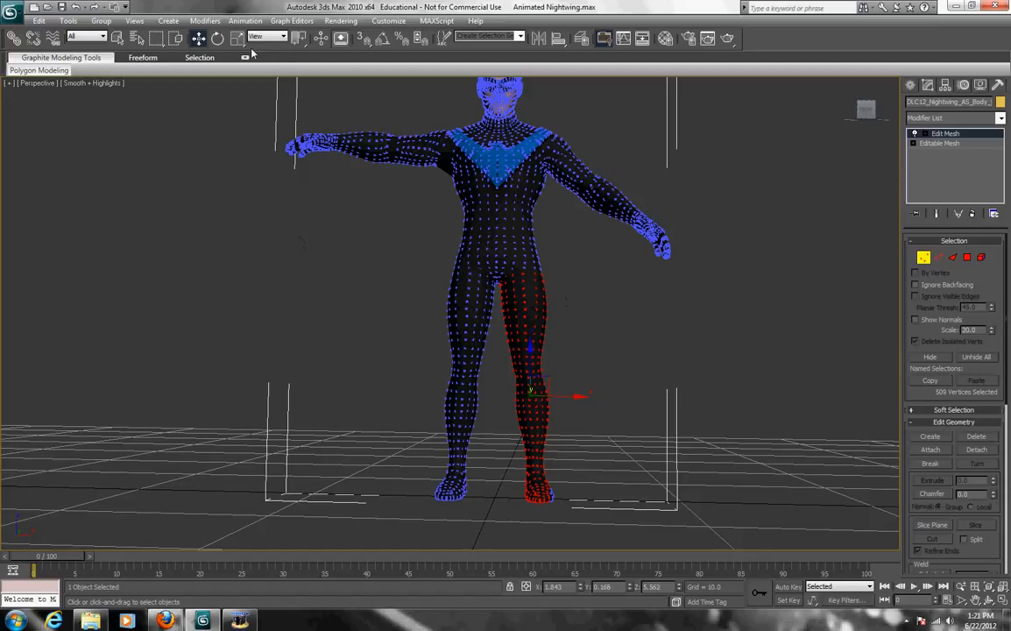
left_click(218, 38)
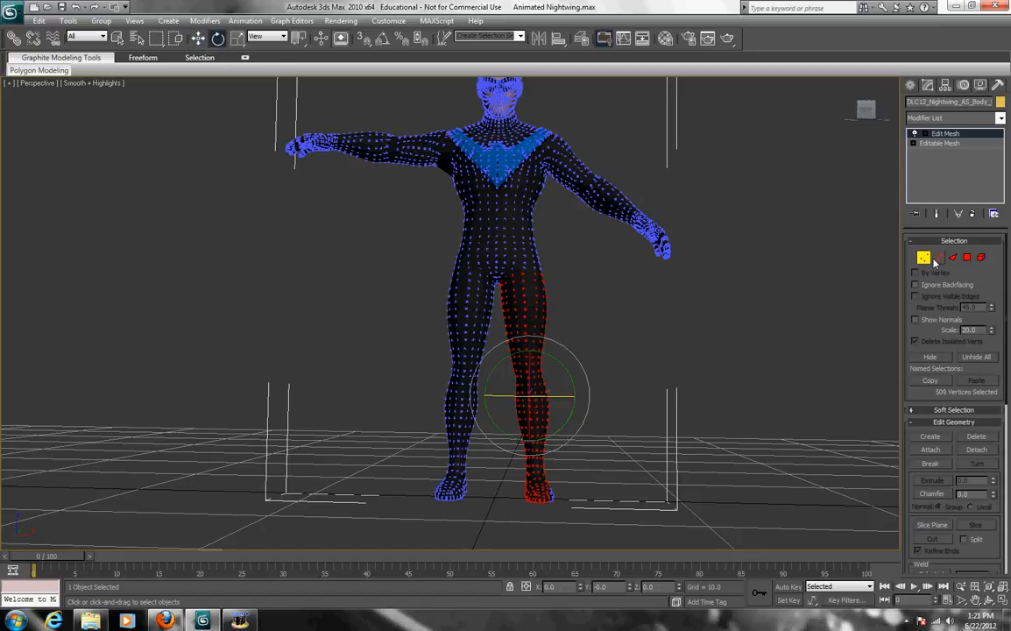
key("1")
key("1")
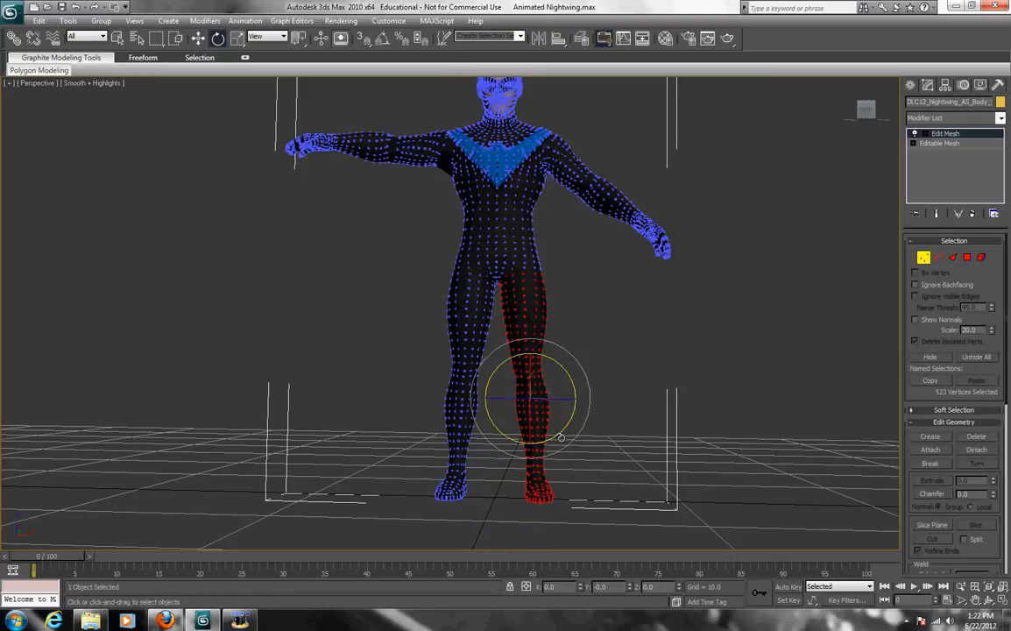
left_click_drag(561, 436, 557, 440)
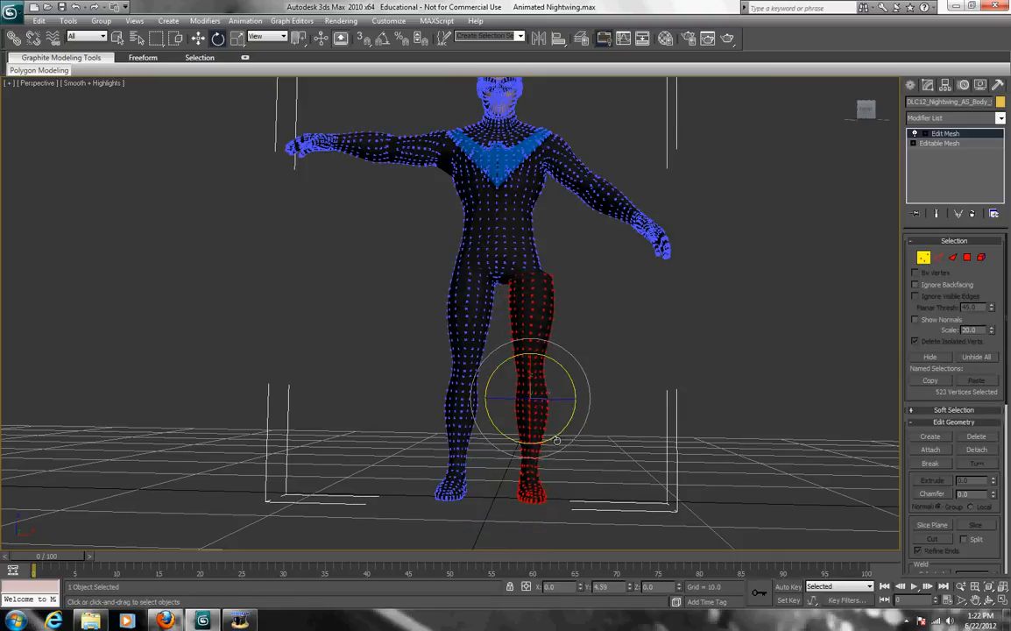
Step: Shift the leg left in under the hip, then select only the 139 foot vertices
left_click(199, 38)
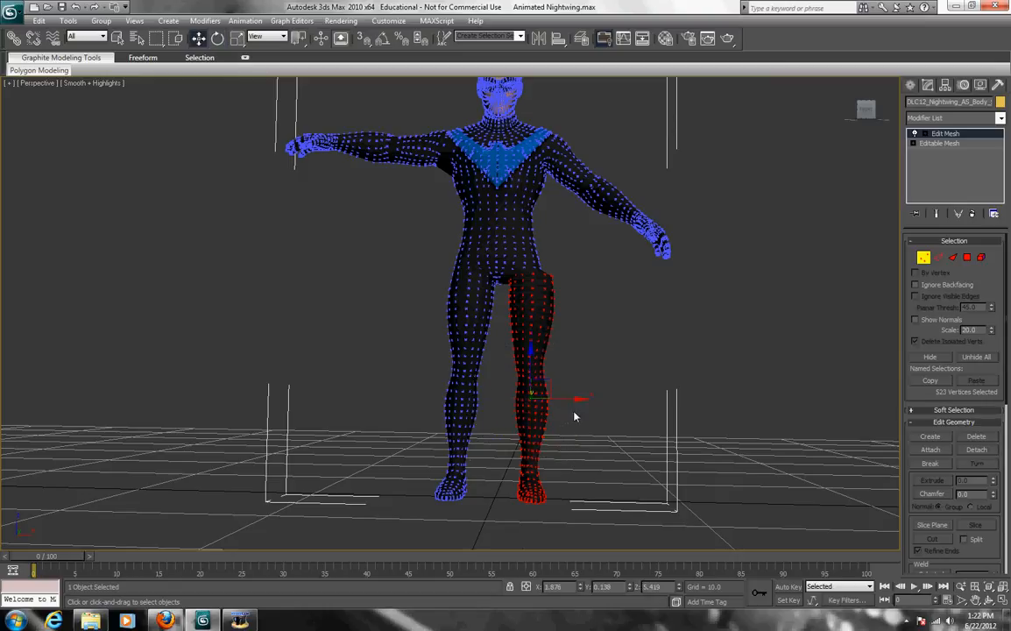
left_click_drag(579, 401, 561, 407)
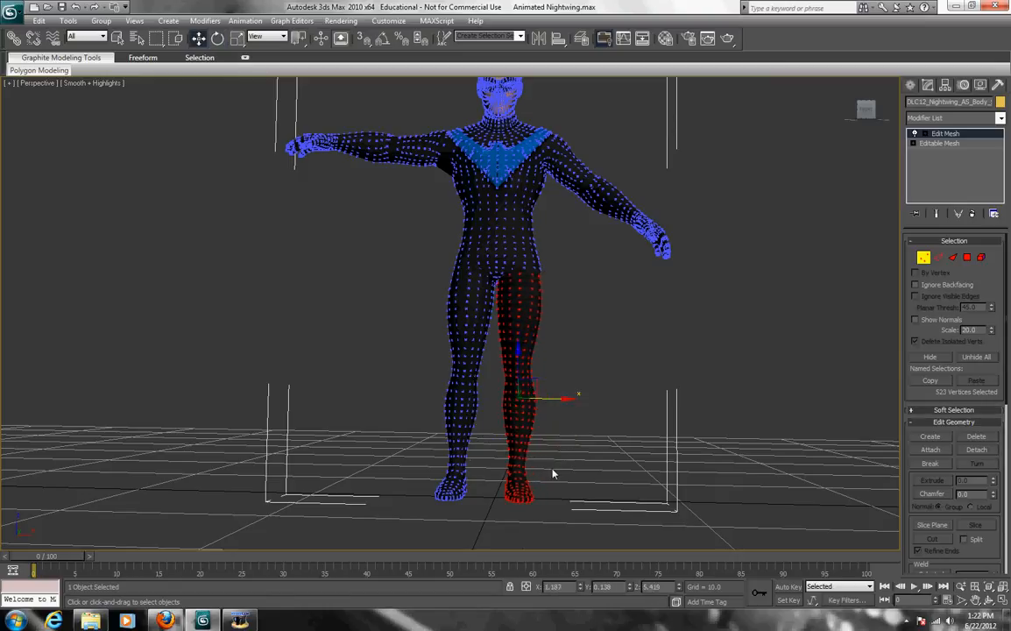
left_click_drag(551, 474, 485, 526)
Step: Rotate the 139 foot vertices so the foot lies flat and nudge it into place on the ground
key("e")
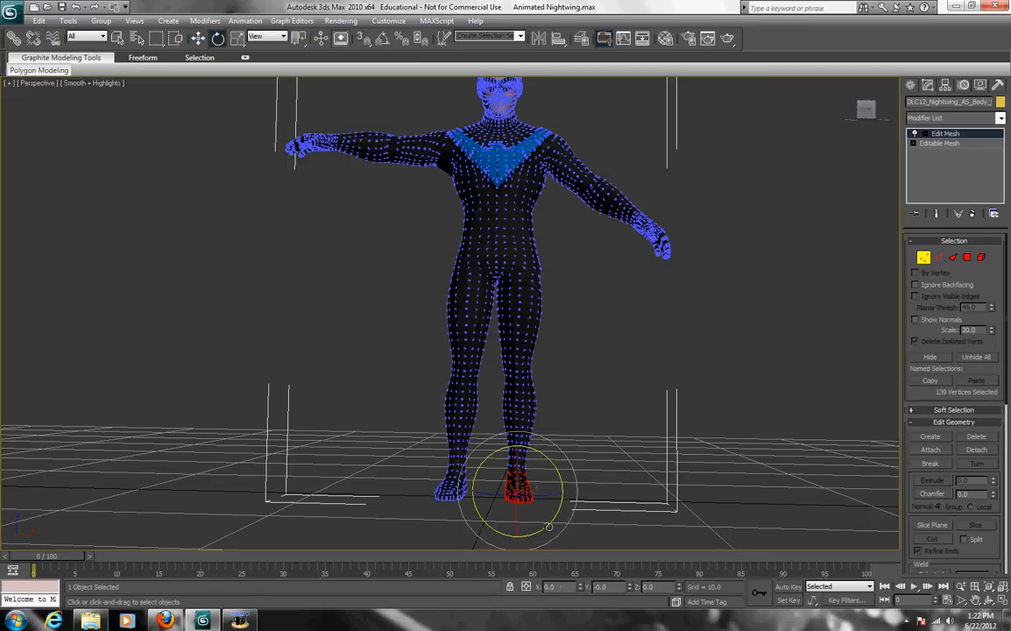
left_click_drag(552, 531, 555, 523)
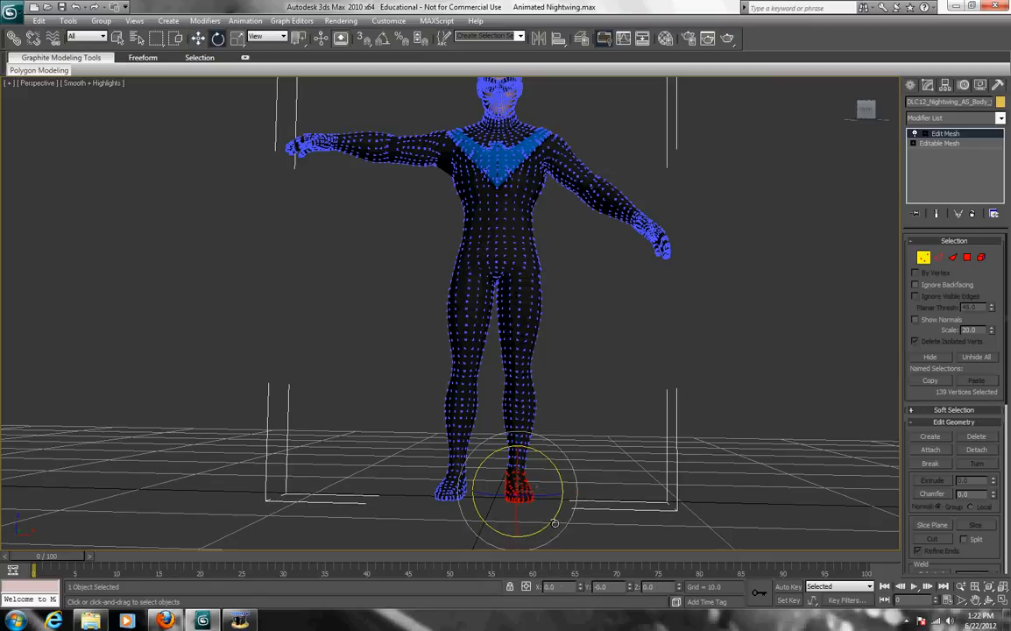
key("w")
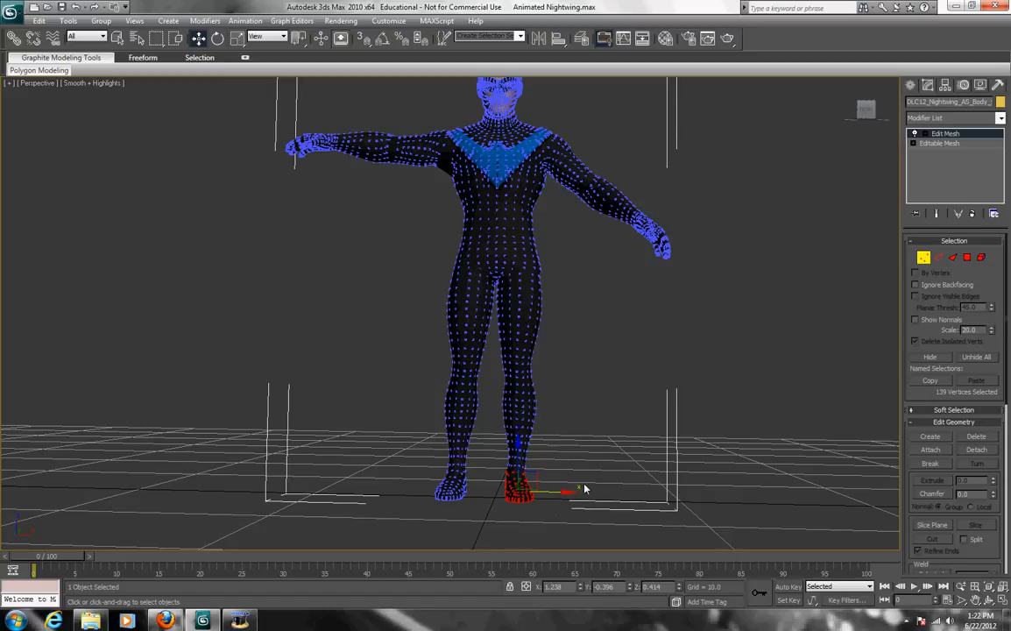
left_click_drag(555, 492, 558, 492)
Step: Select the right-hip vertices, shift them slightly left along X, and check the result at object level
left_click(923, 259)
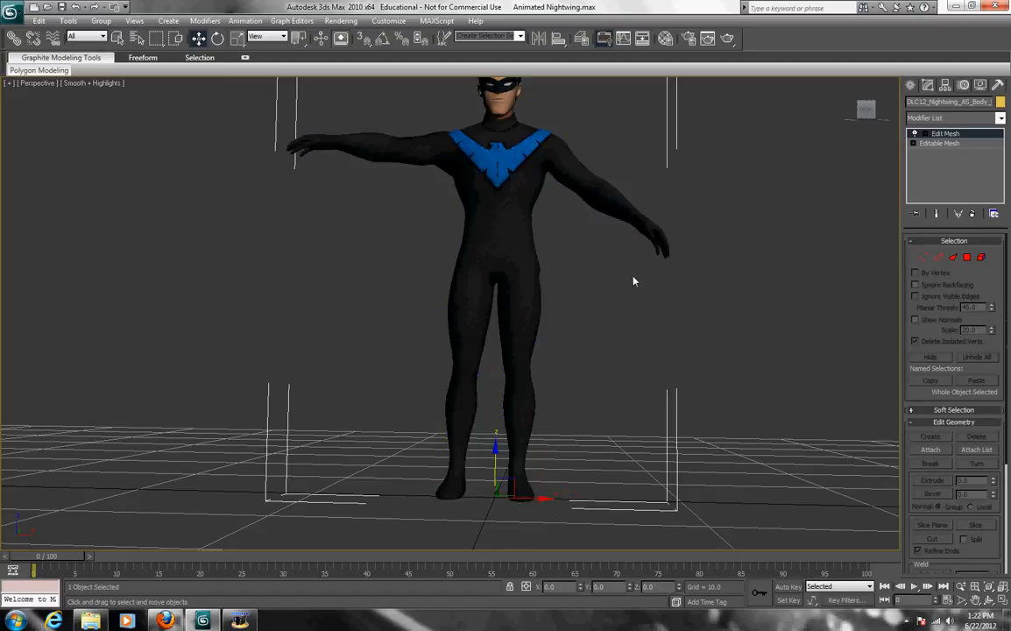
key("1")
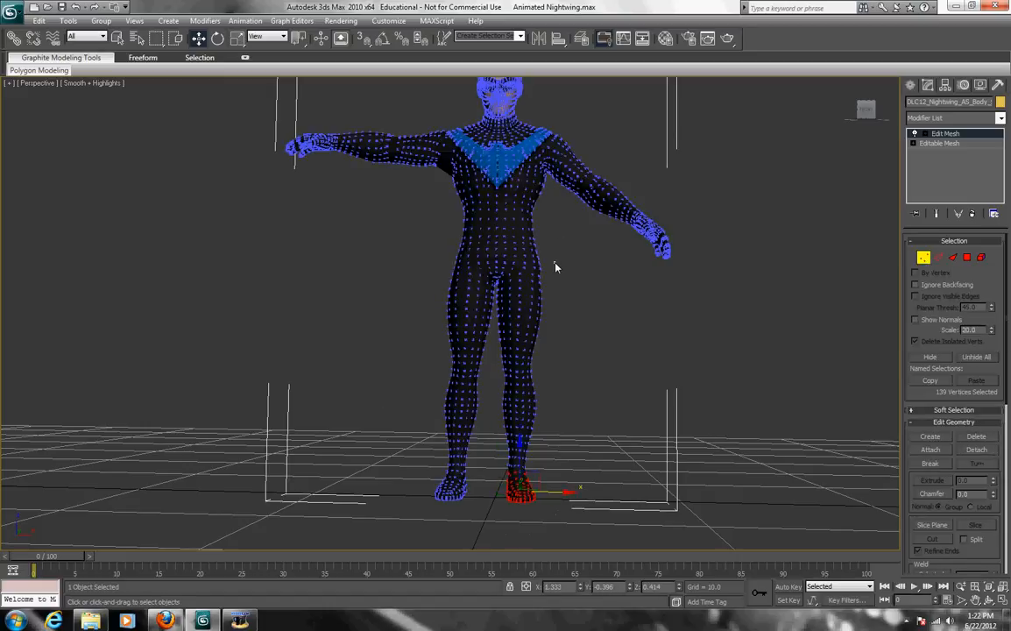
left_click(543, 263)
left_click_drag(575, 270, 572, 271)
left_click(923, 256)
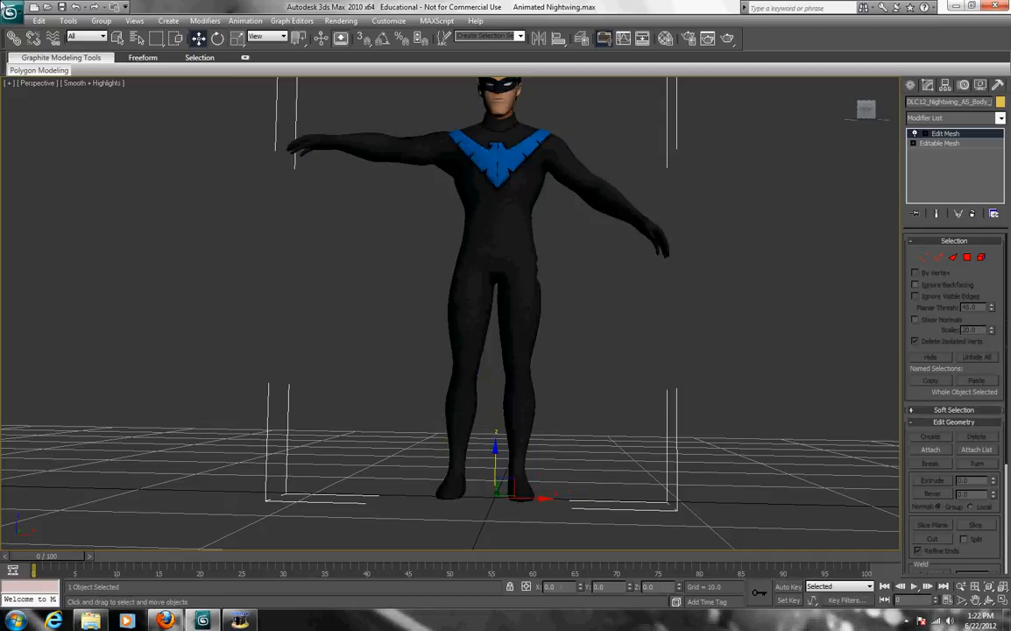
left_click(40, 21)
key("Escape")
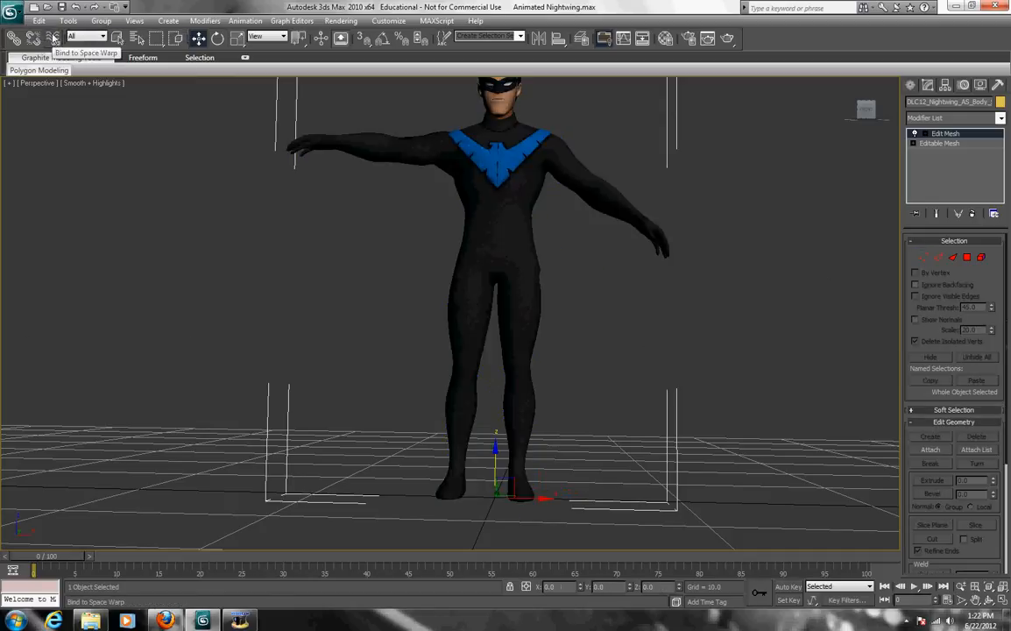
Step: Select a single hip vertex, move it to even the contour, and leave vertex editing to review
left_click(923, 257)
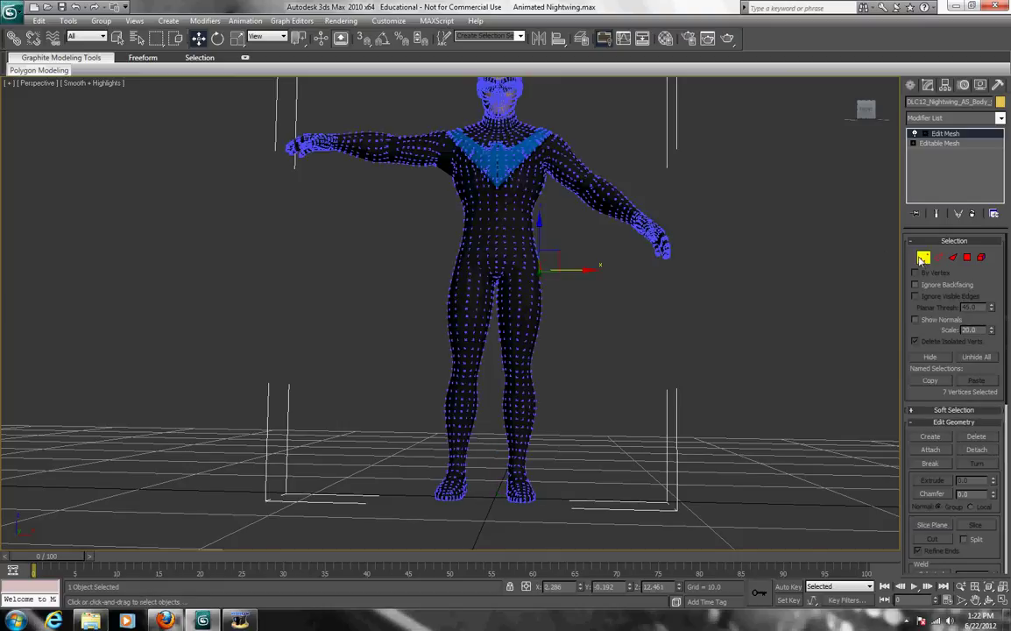
left_click(570, 290)
left_click(545, 279)
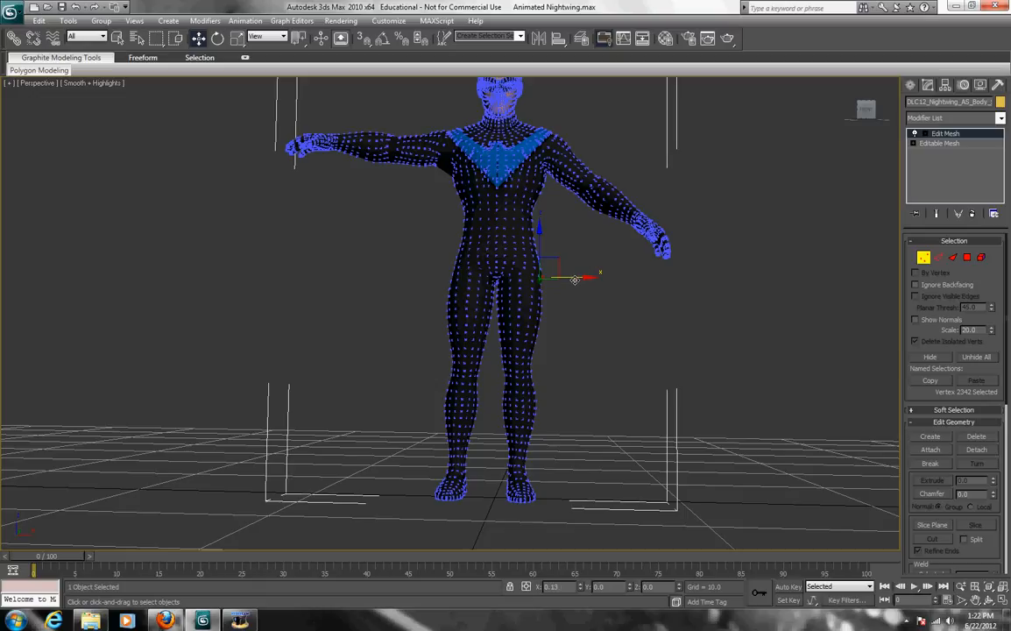
left_click_drag(575, 280, 576, 280)
left_click(925, 257)
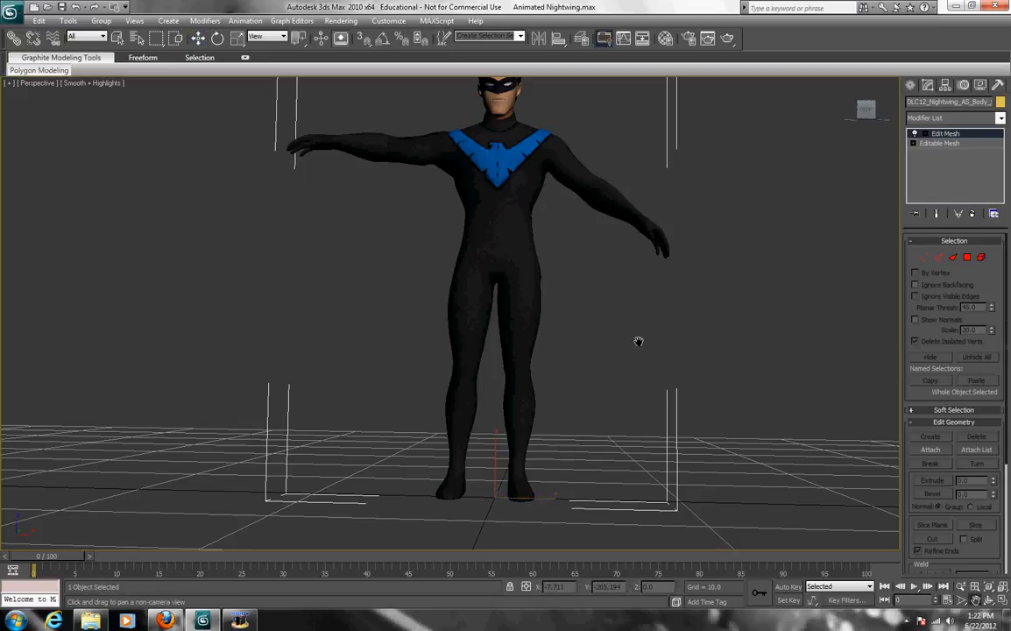
scroll(582, 298, "up", 2)
scroll(582, 350, "up", 2)
scroll(585, 385, "up", 3)
Step: Frame the pelvis close up and push three lower right-hip vertices slightly outward along X
mouse_move(588, 396)
left_mouse_down()
mouse_move(477, 289)
mouse_move(477, 552)
left_mouse_up()
scroll(478, 351, "down", 3)
left_click_drag(477, 394, 473, 262)
scroll(471, 254, "up", 4)
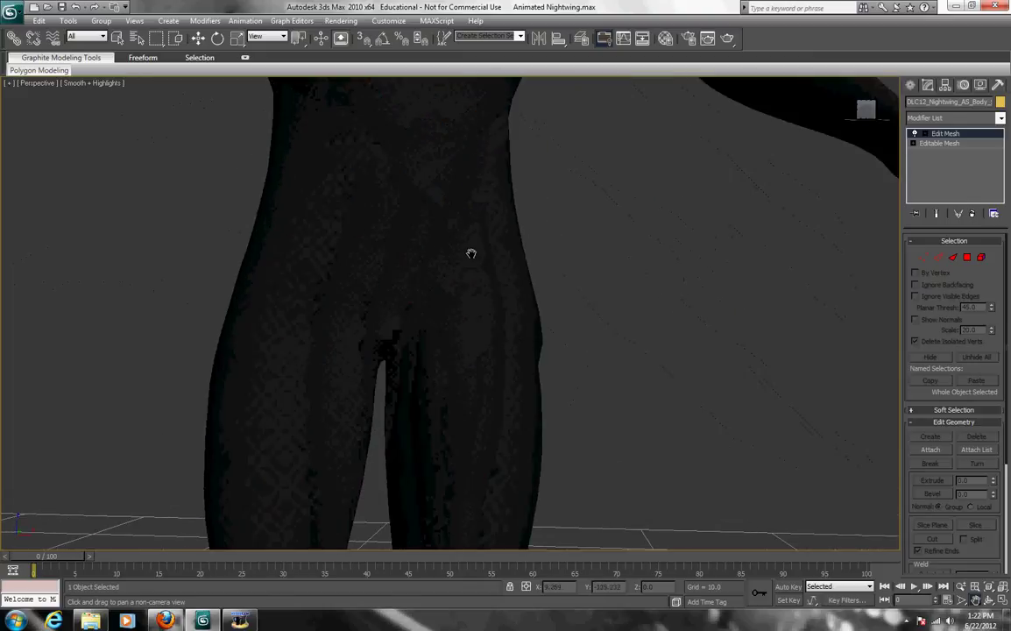
left_click(923, 258)
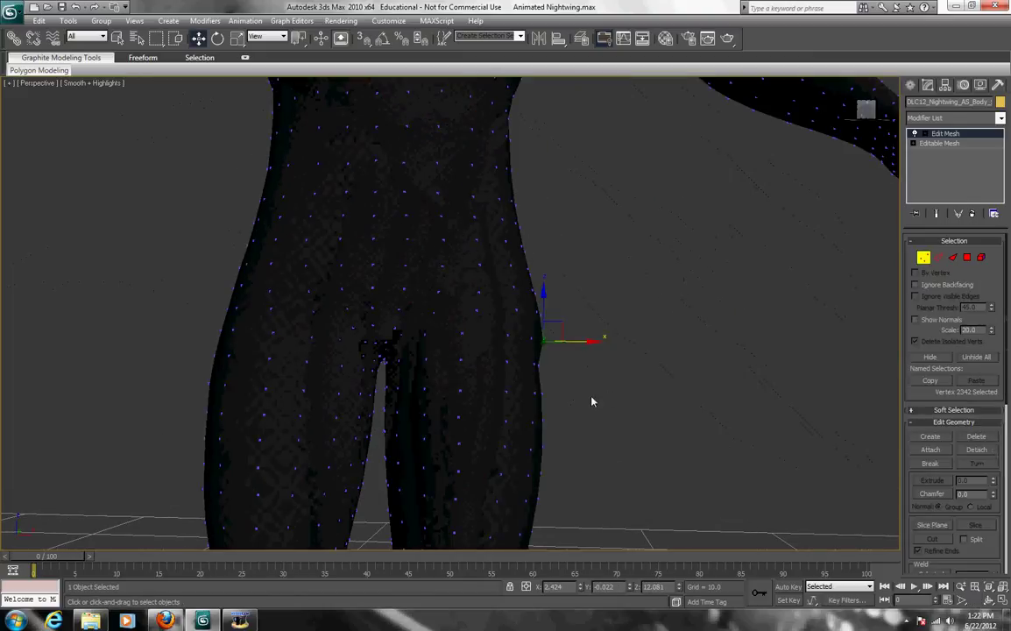
left_click(538, 360)
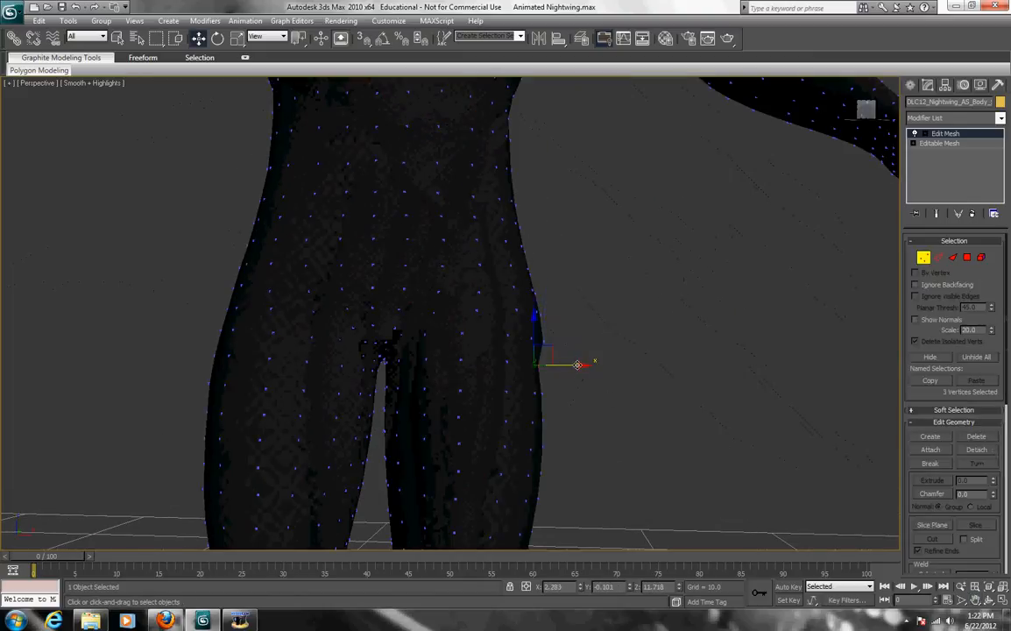
left_click_drag(578, 364, 585, 364)
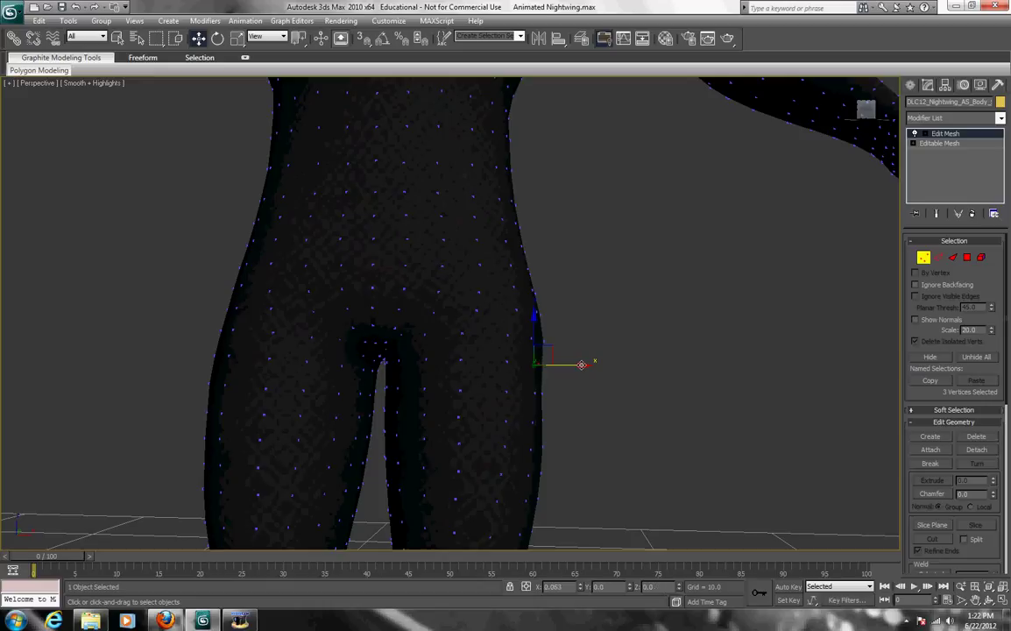
left_click(923, 258)
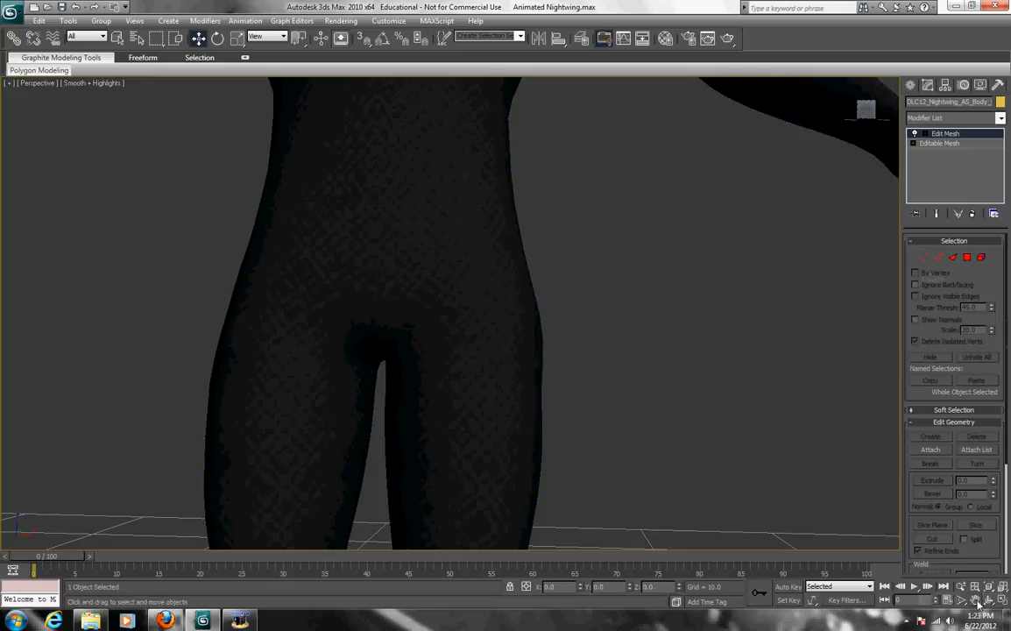
scroll(614, 420, "down", 3)
scroll(604, 421, "down", 3)
scroll(587, 438, "down", 2)
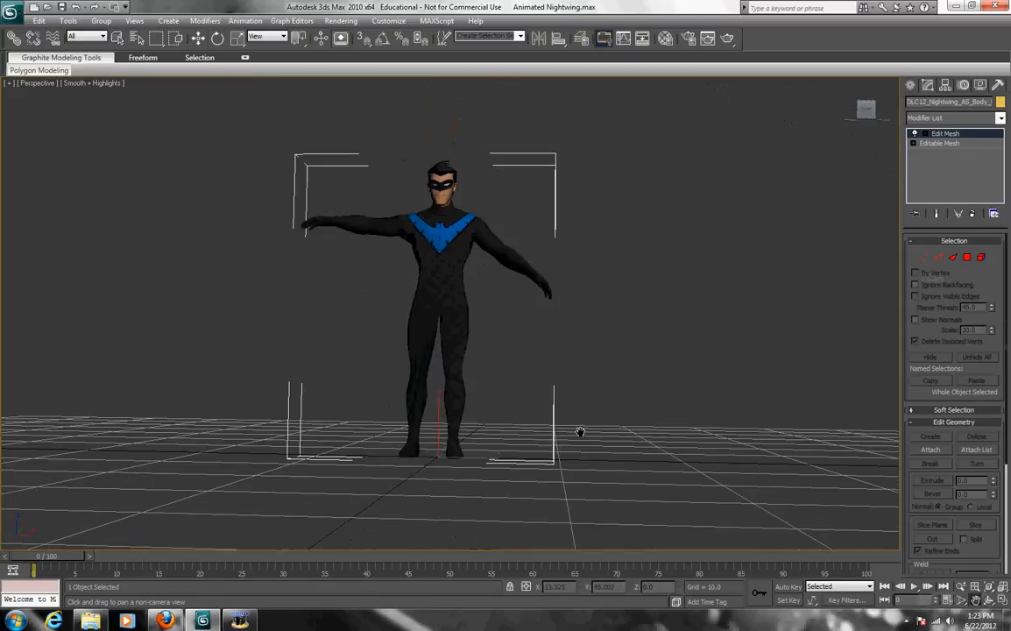
Step: Pan to re-centre the whole T-posed figure in the Perspective viewport
left_click_drag(584, 442, 608, 470)
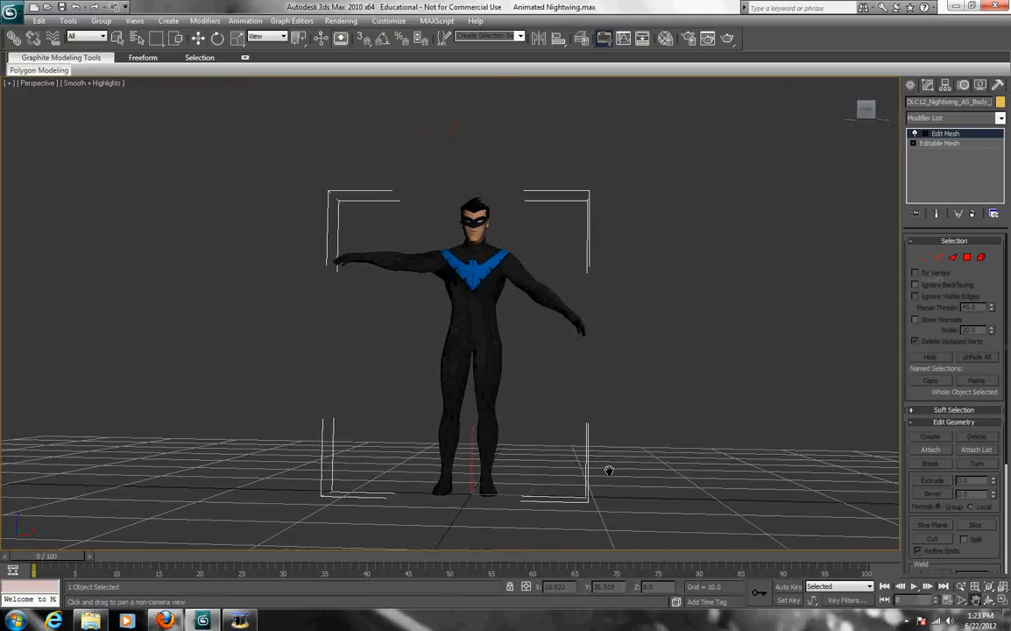